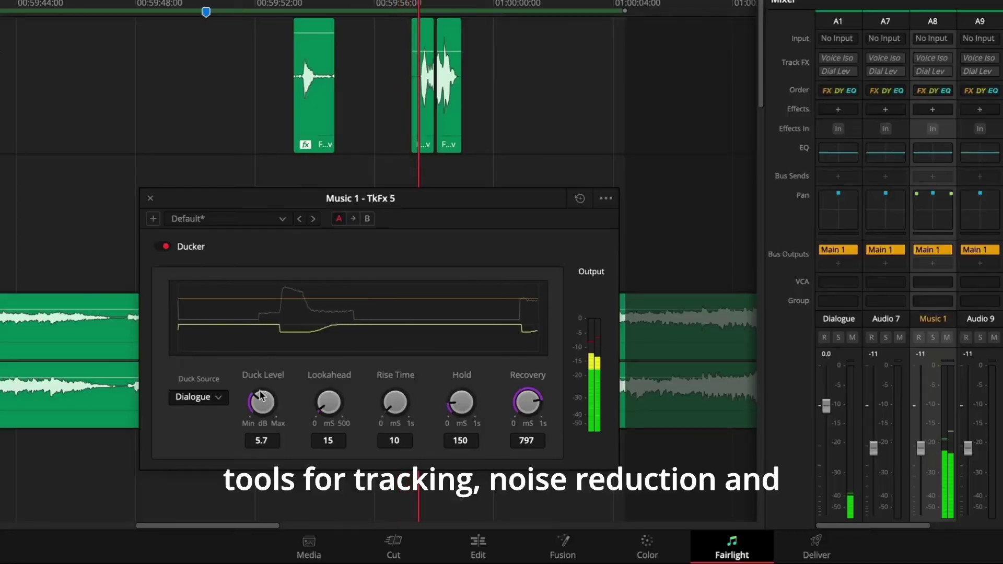
Load fluid_data_0250.vdb into a uVolume node and raise its Temperature to about 4990 for flames.
drag(267, 398, 268, 392)
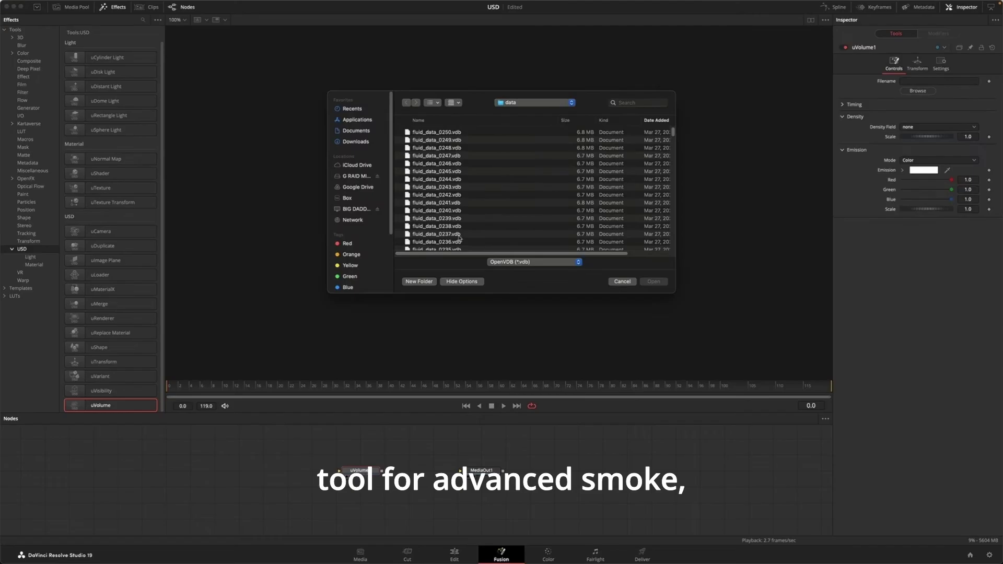
click(432, 134)
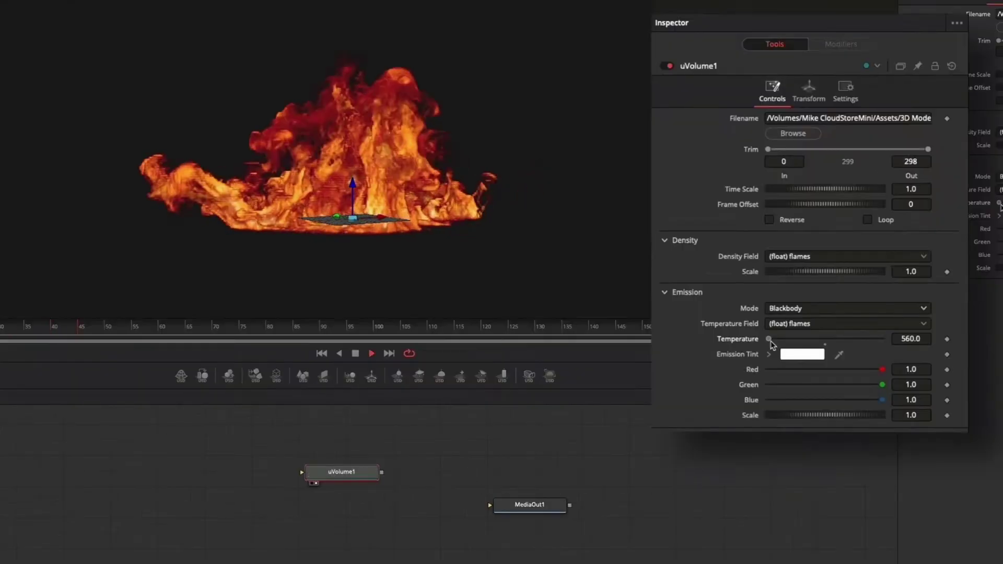
drag(773, 345, 885, 352)
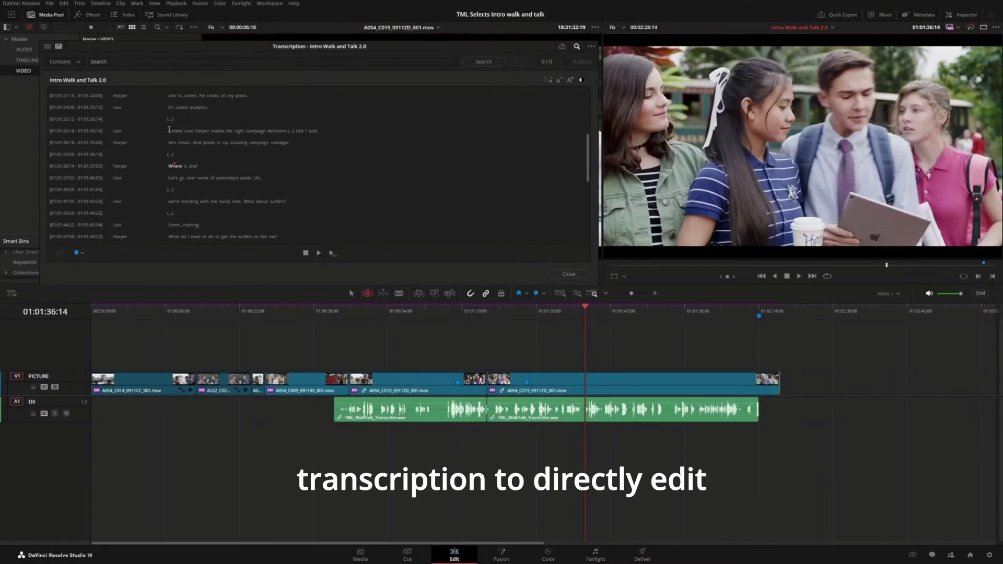
Delete two transcript lines' footage, then run Audio Transcription on A054_C019_0911ZD_001.mov.
drag(169, 129, 298, 145)
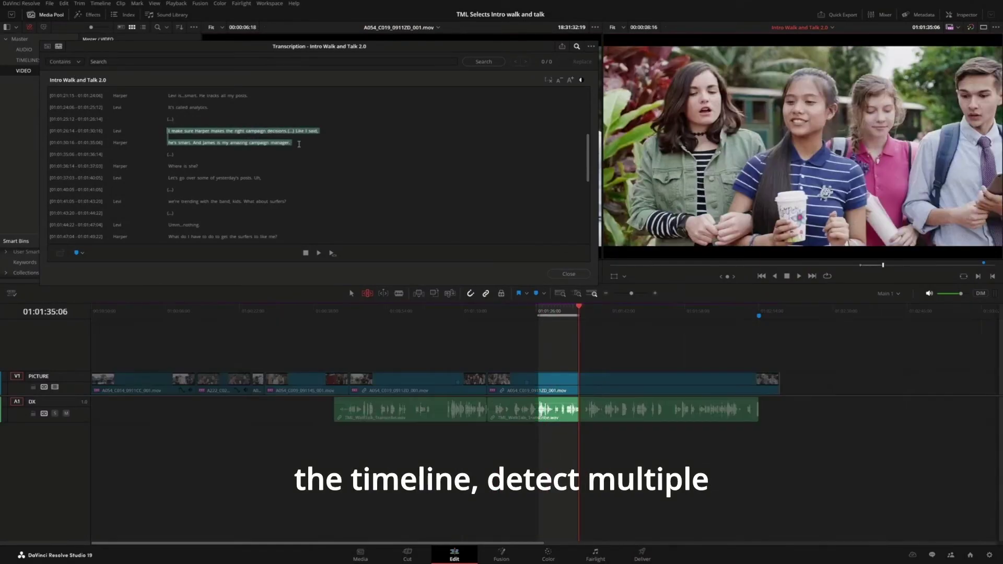
key(Delete)
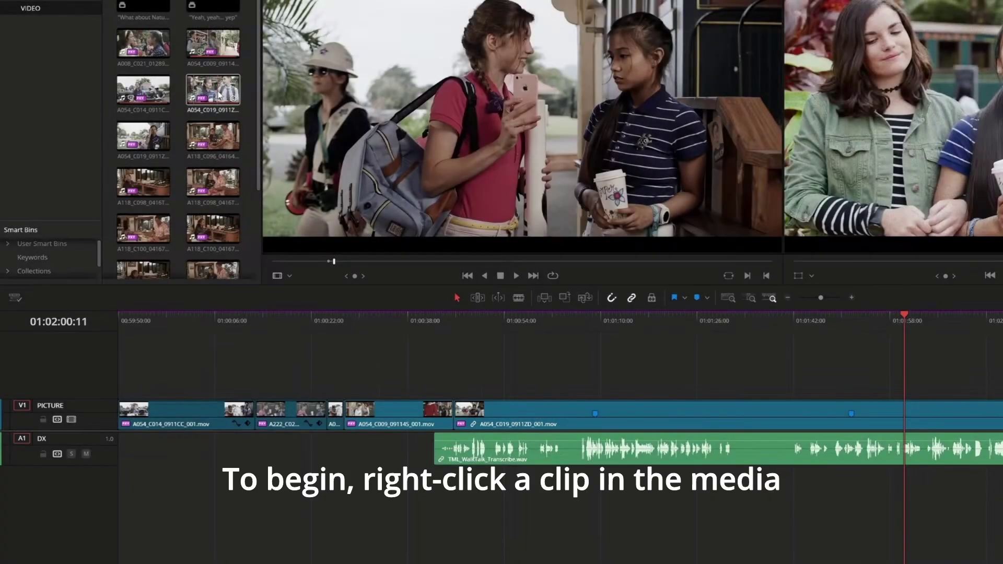
right_click(168, 137)
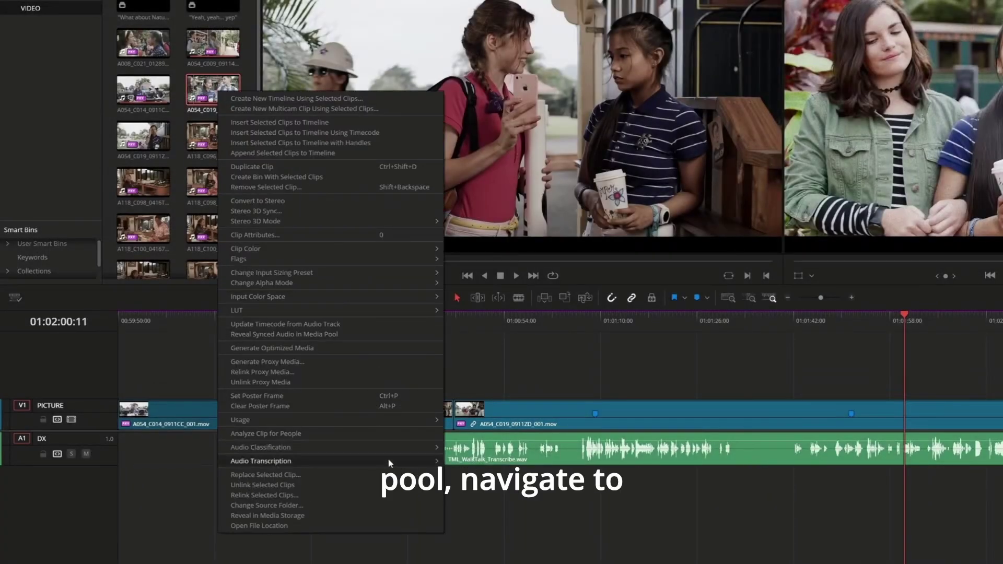
mouse_move(429, 464)
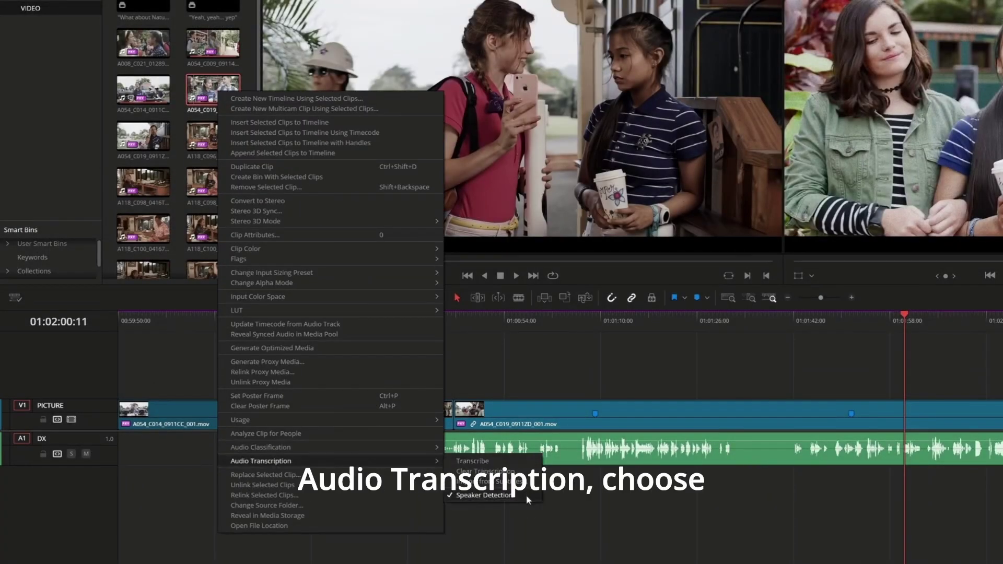
click(472, 461)
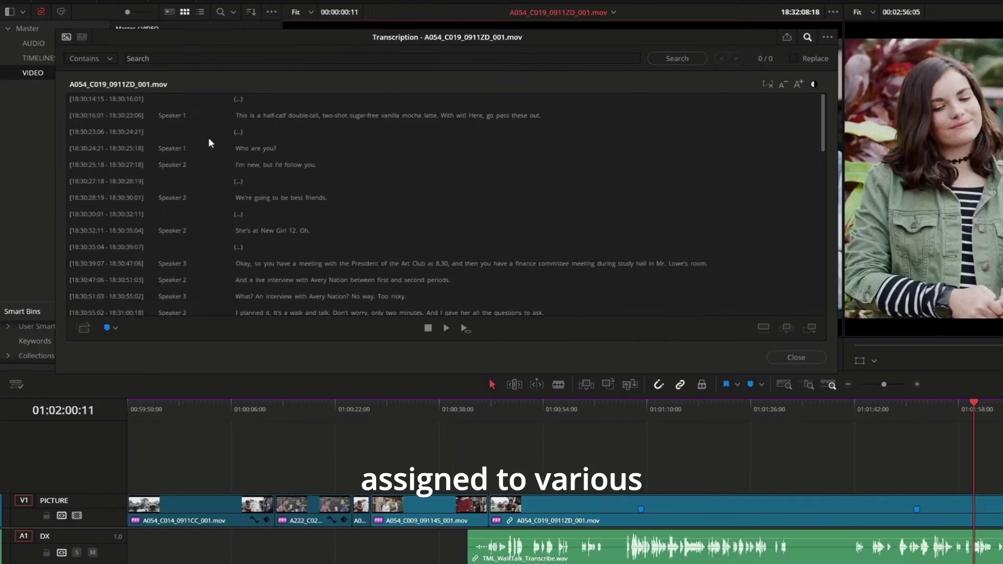
Rename the Speaker 1 label to 'Harper'.
double_click(172, 116)
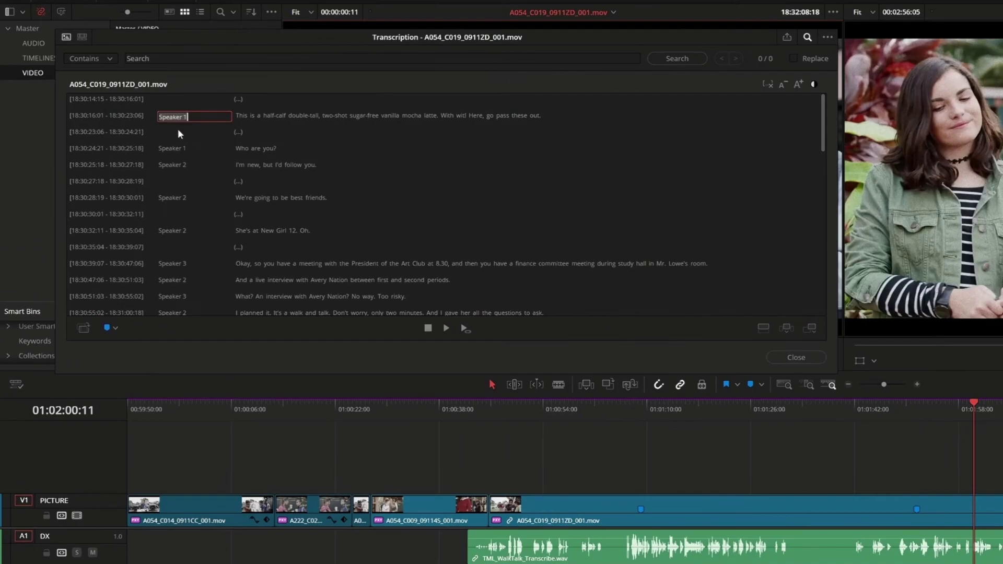
text(Harper)
key(Return)
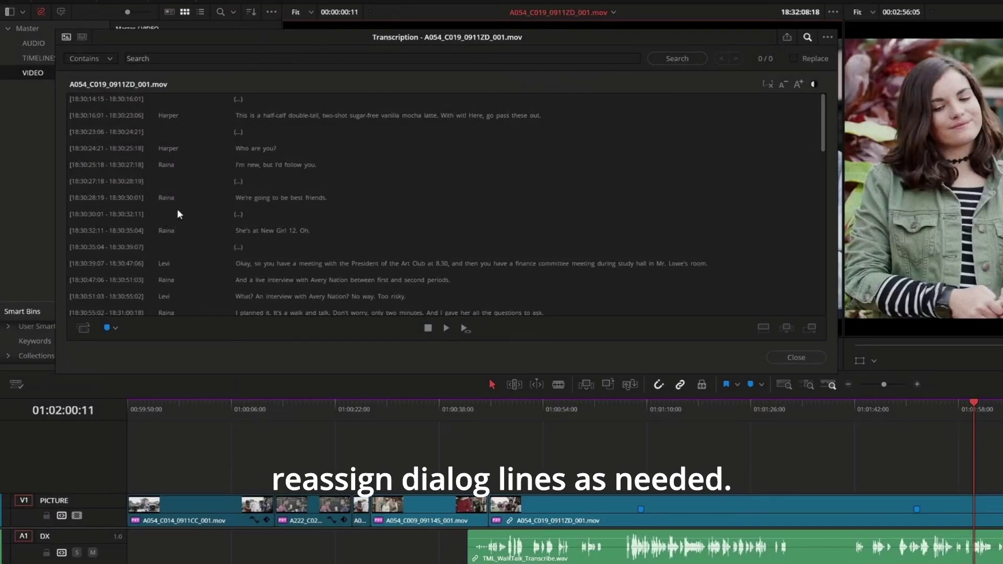
Reassign one dialogue line to a different speaker and save it.
click(178, 210)
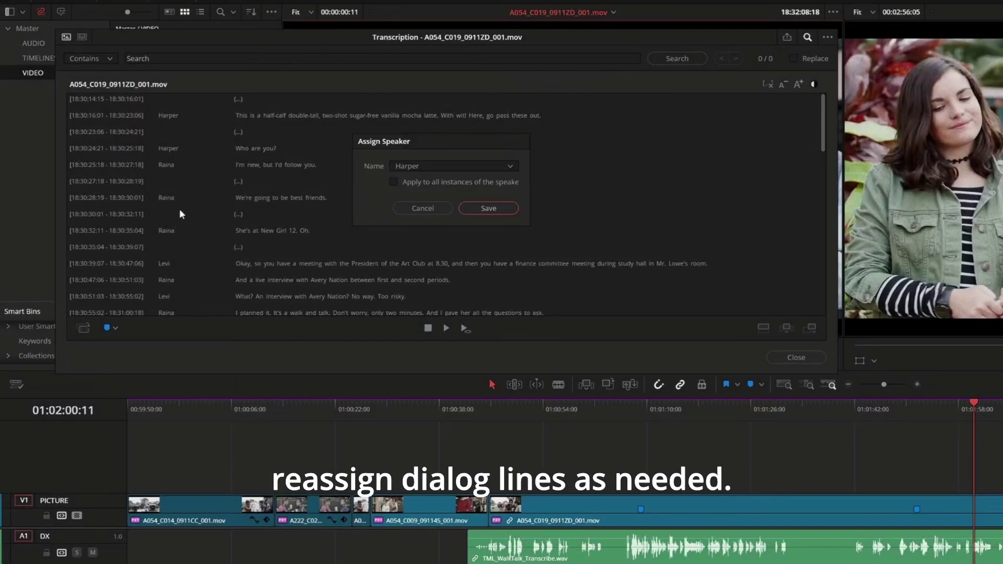
click(426, 166)
click(425, 192)
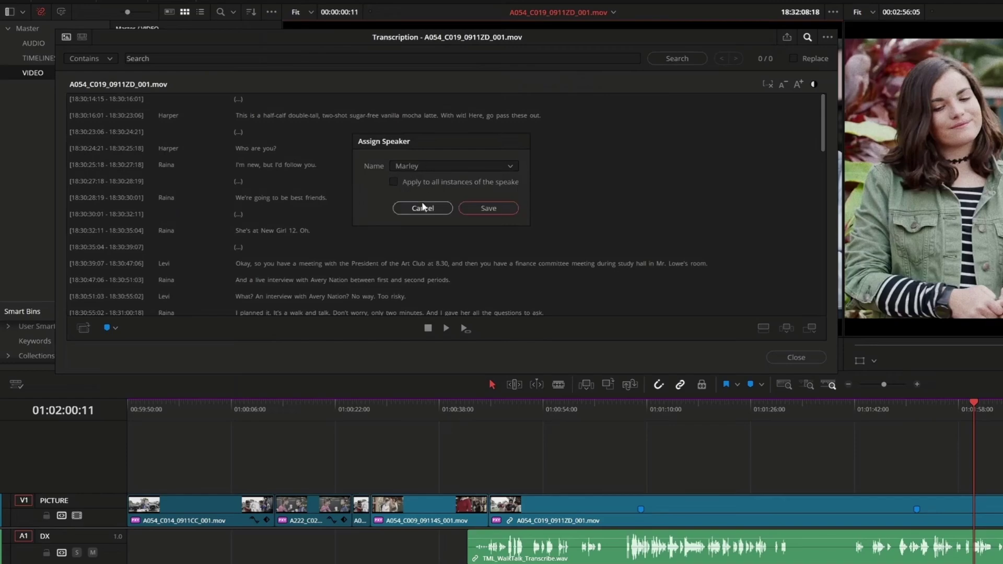
click(484, 209)
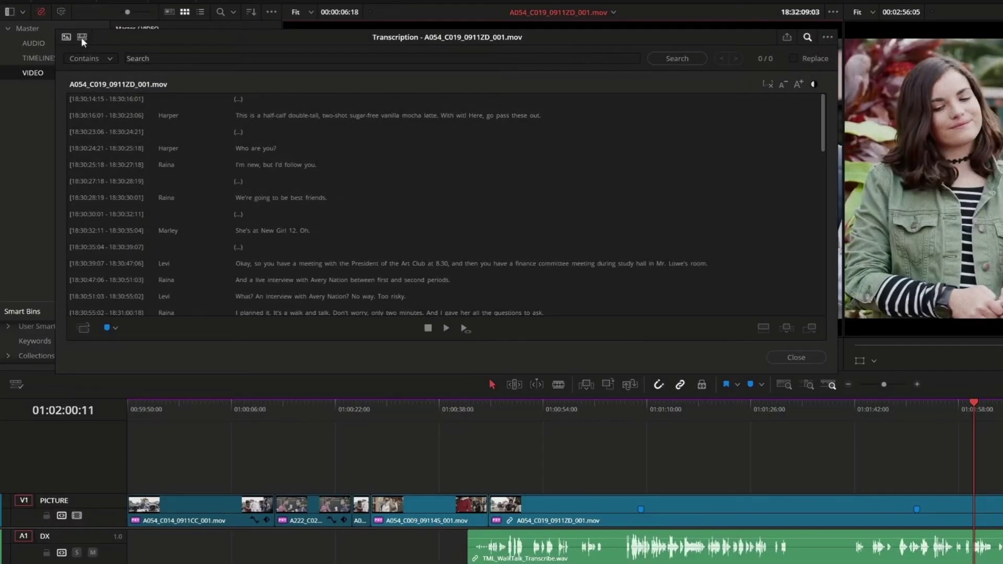
In the timeline transcript, delete a passage of lines and replace a misheard name.
click(81, 37)
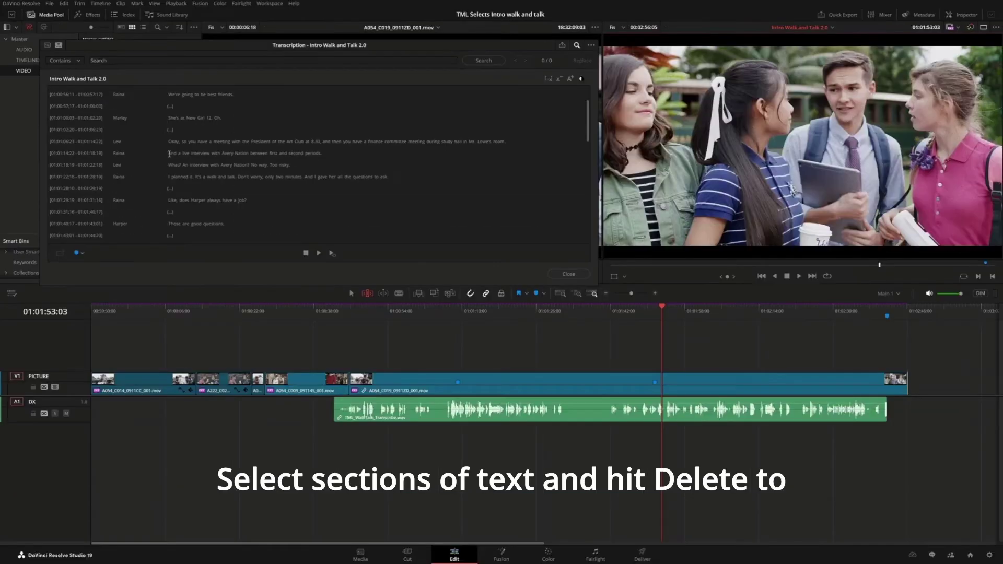
drag(235, 188, 333, 285)
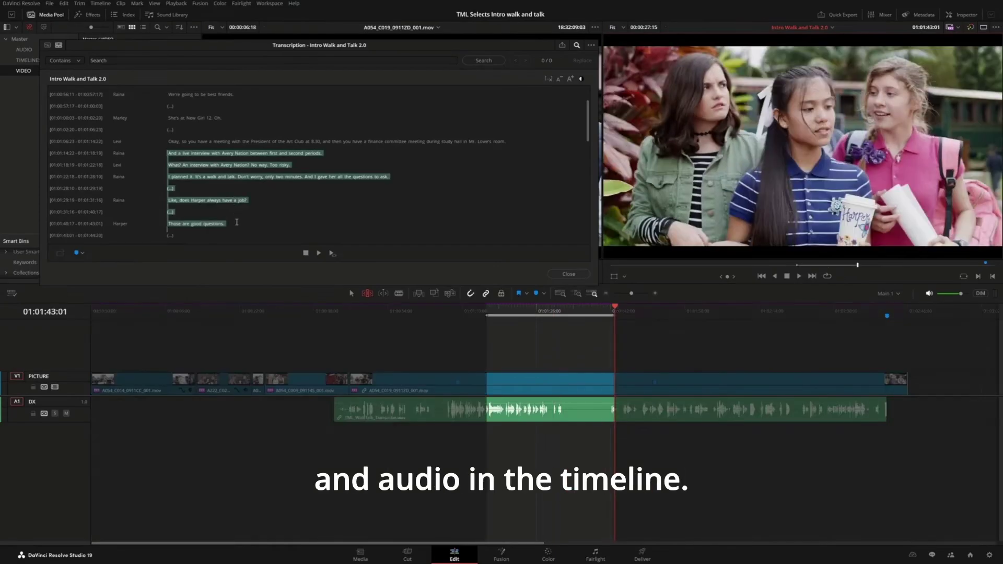
key(Delete)
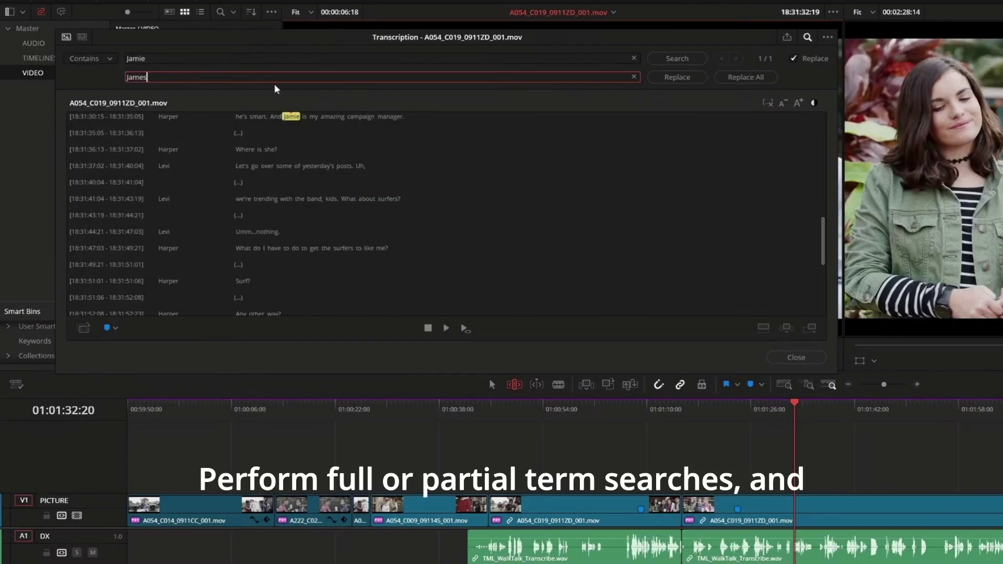
click(696, 80)
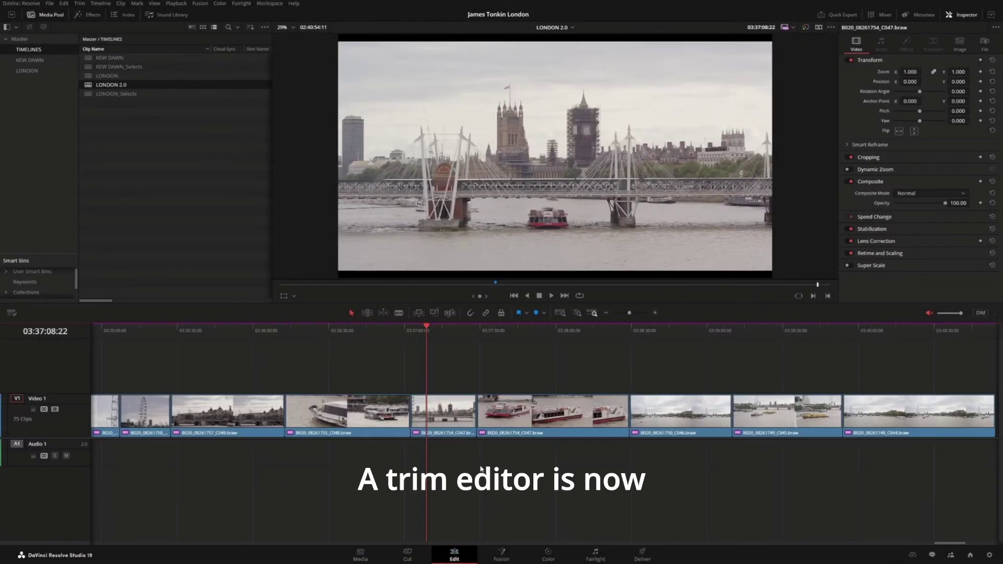
Roll the edit between the two C047 boat clips a few frames later in the Trim Editor, then close it.
double_click(477, 415)
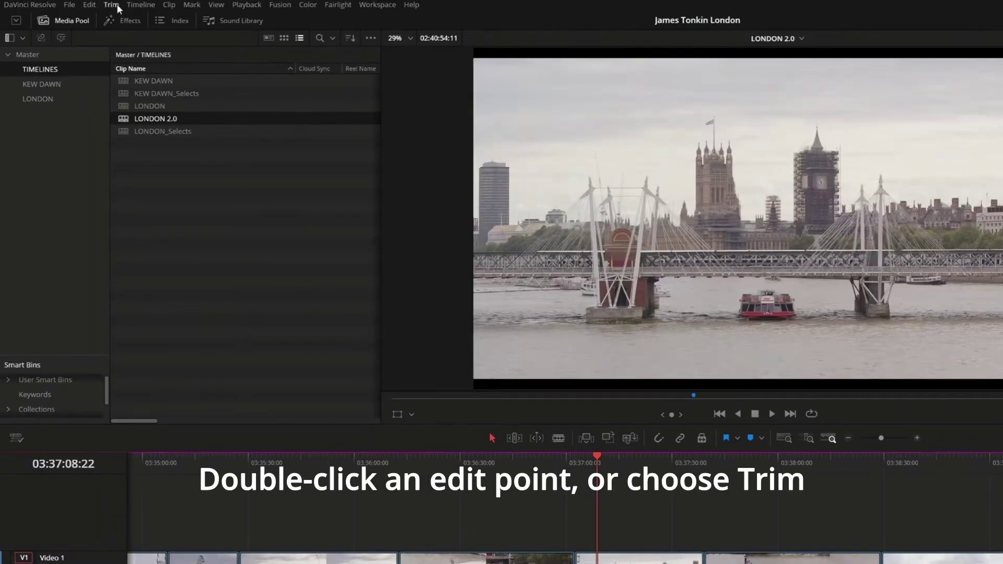
click(117, 4)
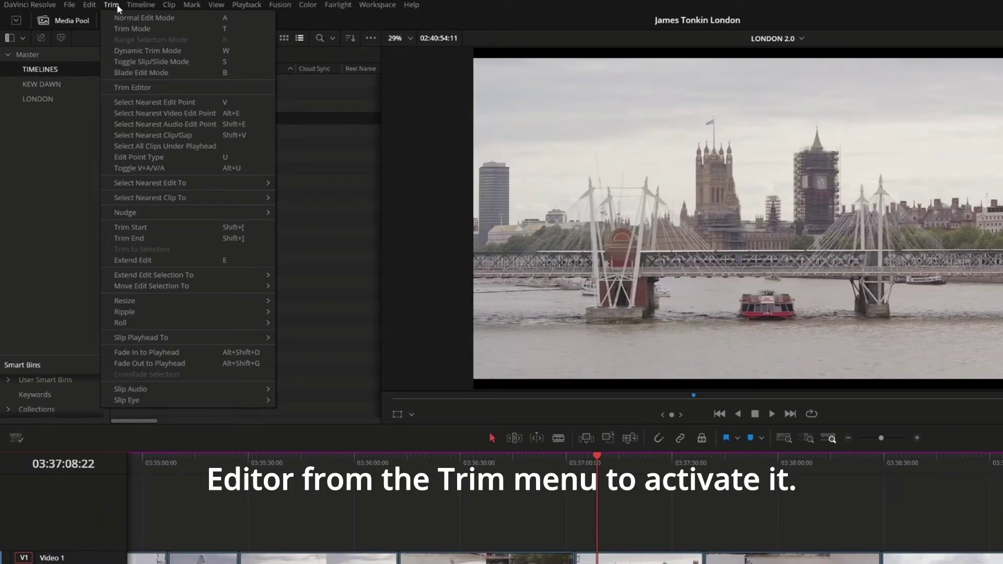
click(164, 88)
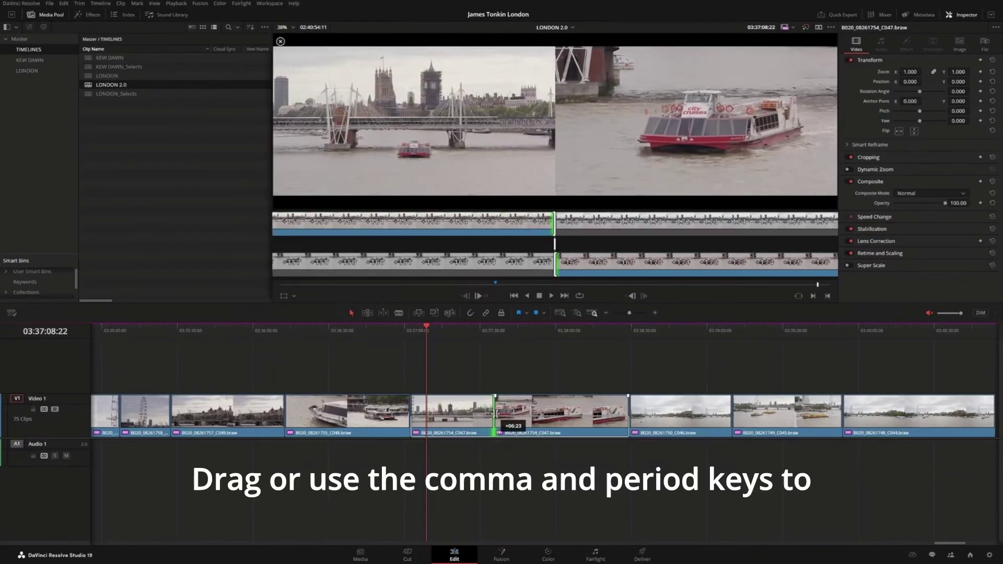
drag(495, 412, 499, 413)
key(comma)
key(comma)
key(comma)
key(comma)
key(comma)
key(comma)
key(comma)
key(comma)
key(comma)
key(comma)
key(comma)
key(comma)
key(comma)
key(comma)
key(comma)
key(comma)
key(comma)
key(comma)
key(comma)
key(comma)
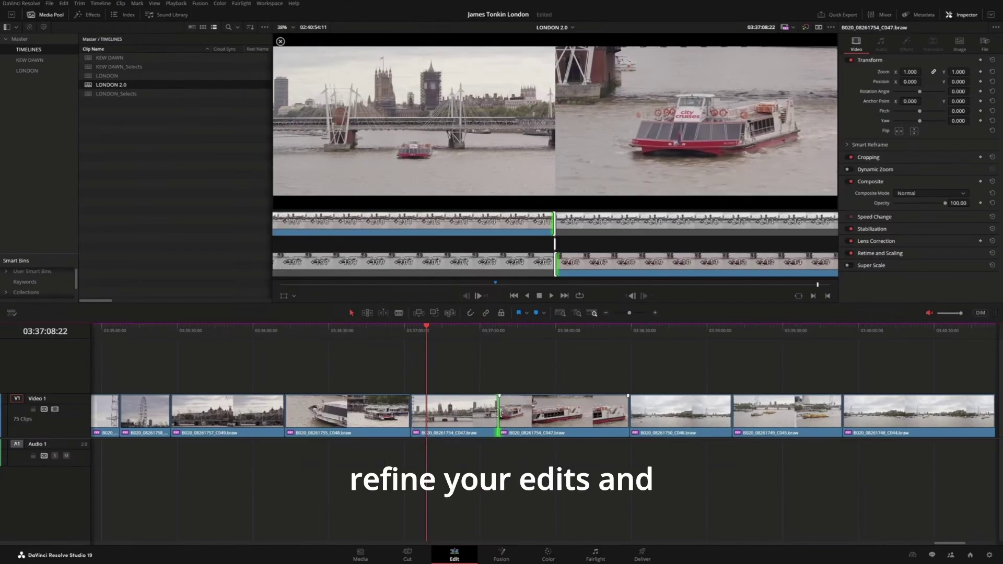
key(period)
key(period)
key(period)
key(period)
key(period)
key(period)
key(period)
key(period)
key(period)
key(period)
key(period)
key(period)
key(period)
key(period)
key(period)
key(period)
key(period)
key(period)
key(period)
key(period)
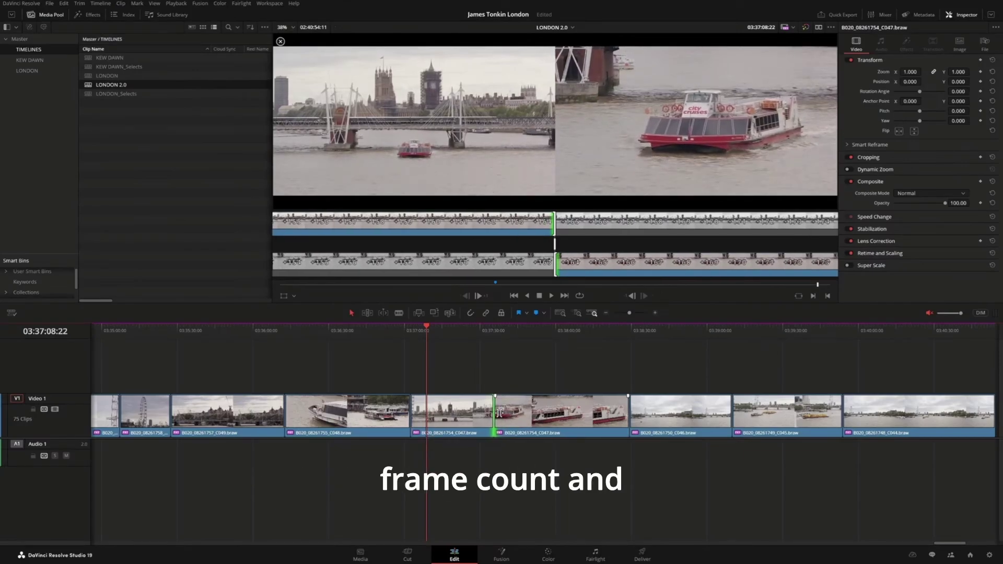
drag(498, 413, 501, 413)
click(522, 385)
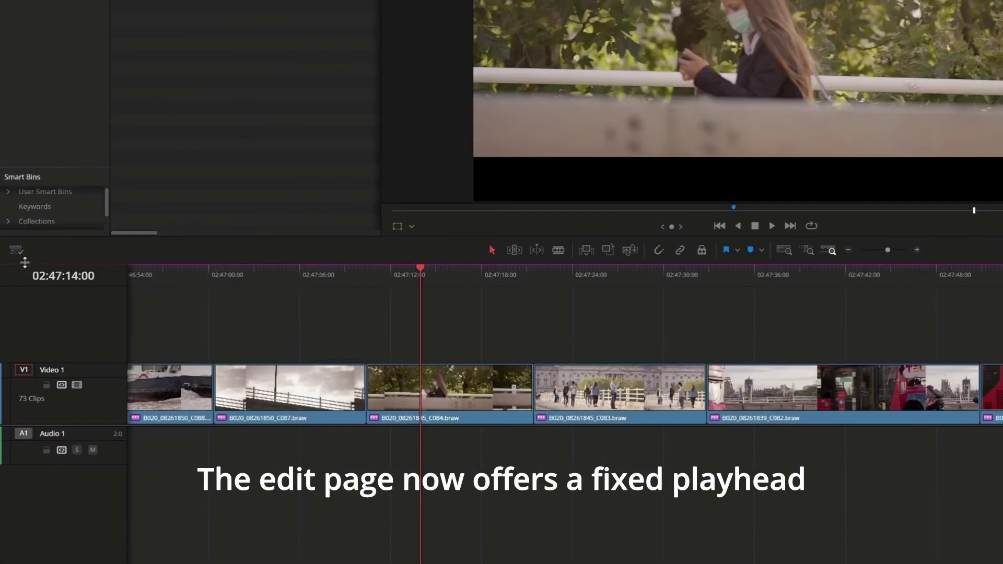
Turn on Fixed Playhead so the playhead stays centred during fast playback.
click(11, 313)
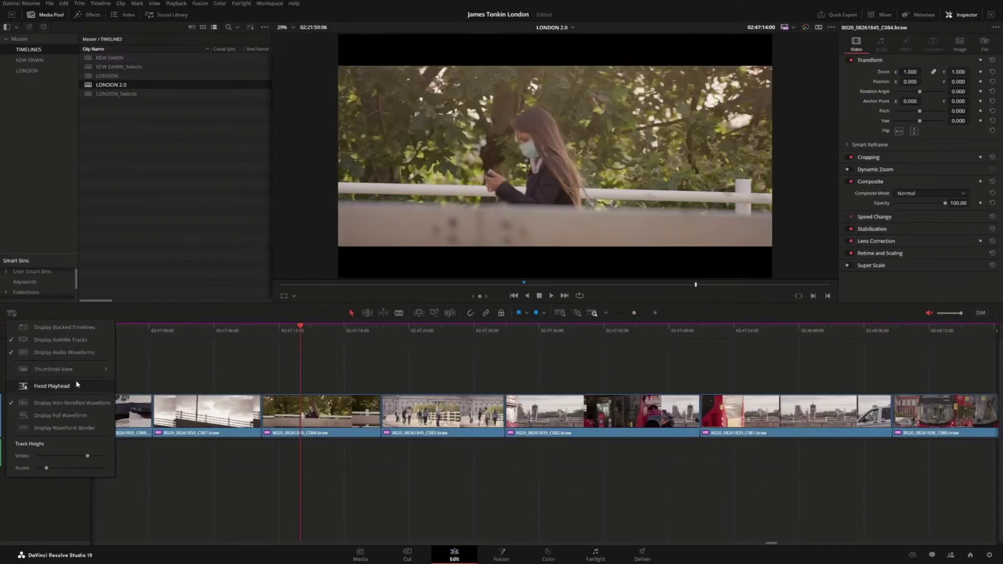
click(77, 385)
key(l)
key(l)
key(l)
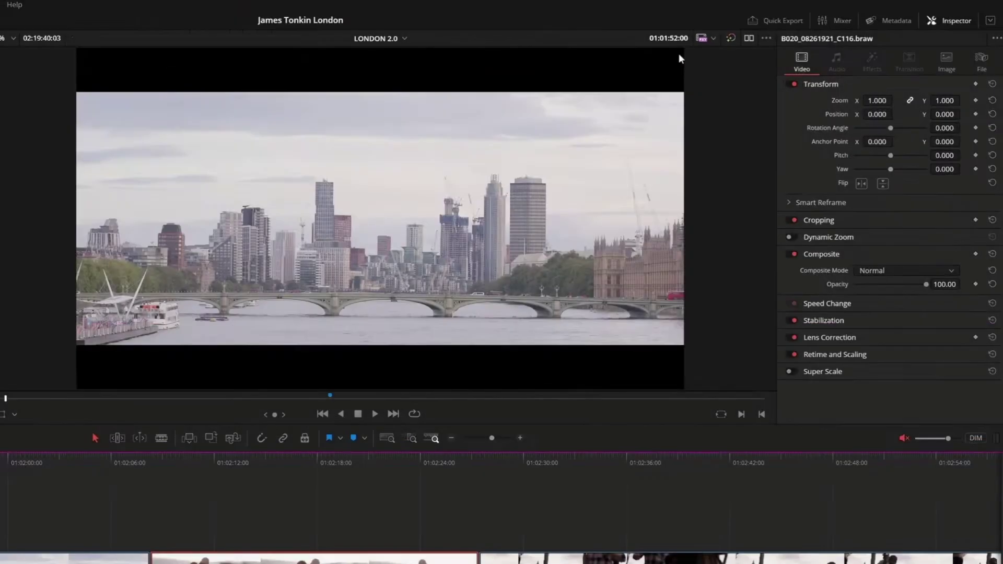
Jump to timecode 2, then +10:00 further, and shift clip C116 twelve seconds earlier.
text(20:2)
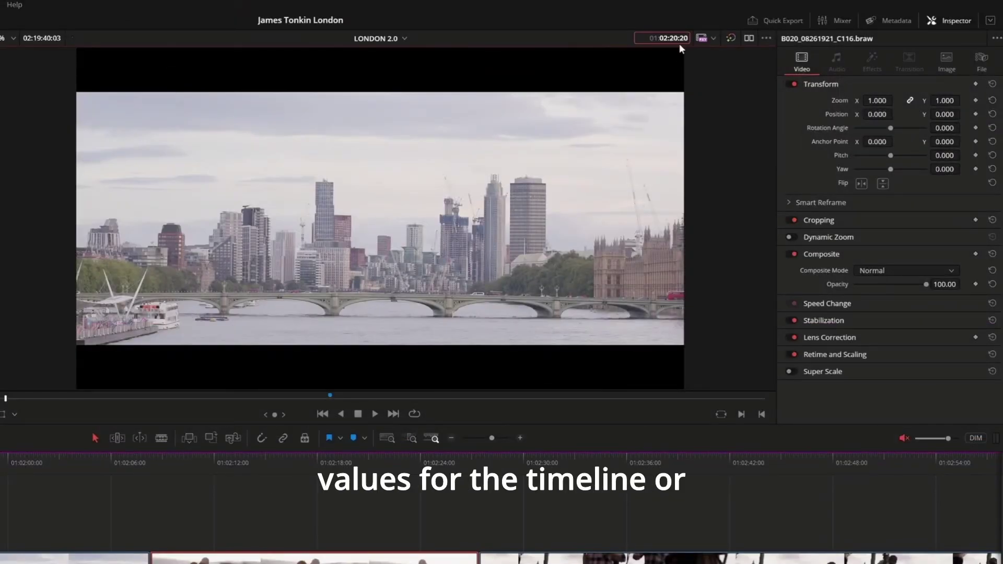
key(Return)
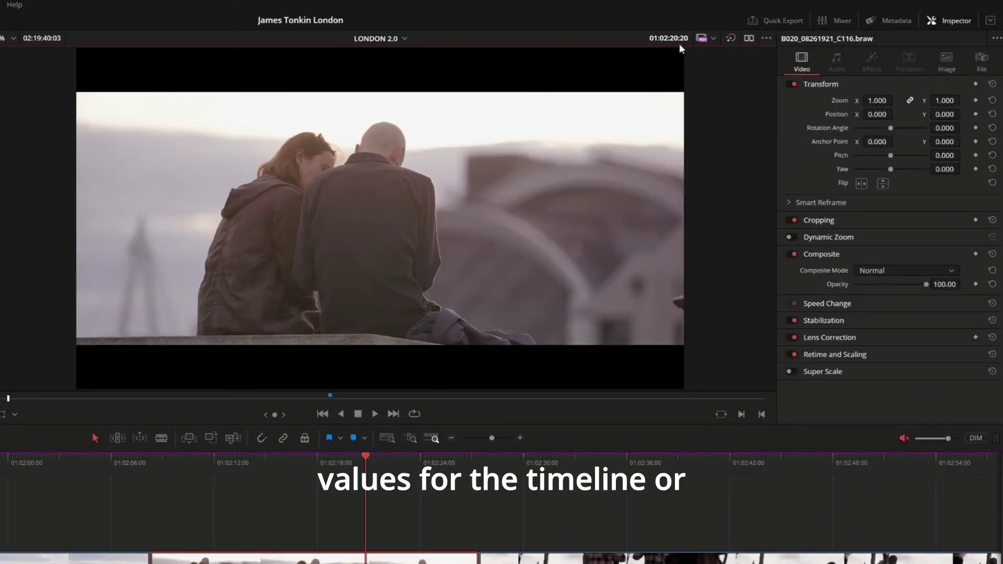
text(+00)
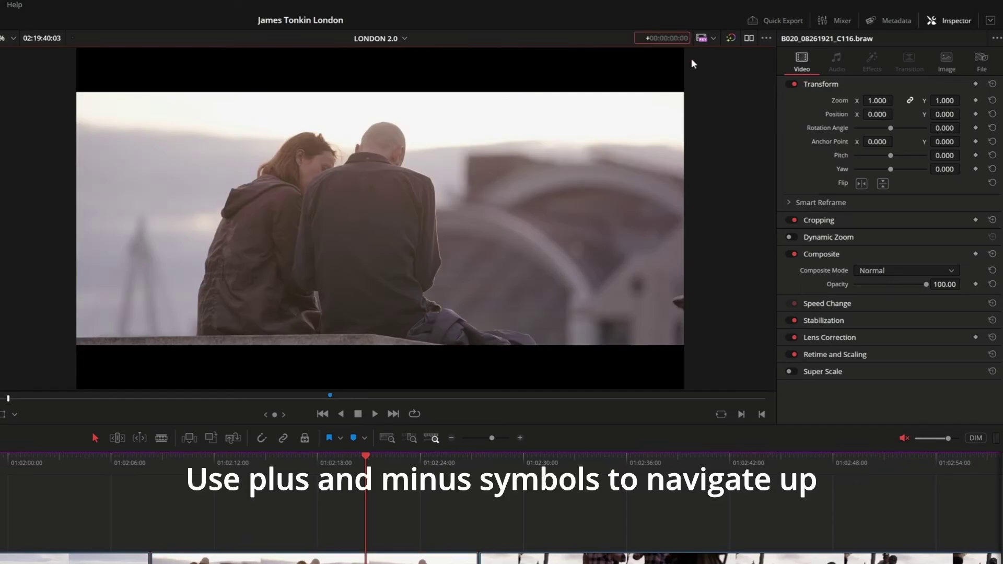
text(10)
text(00)
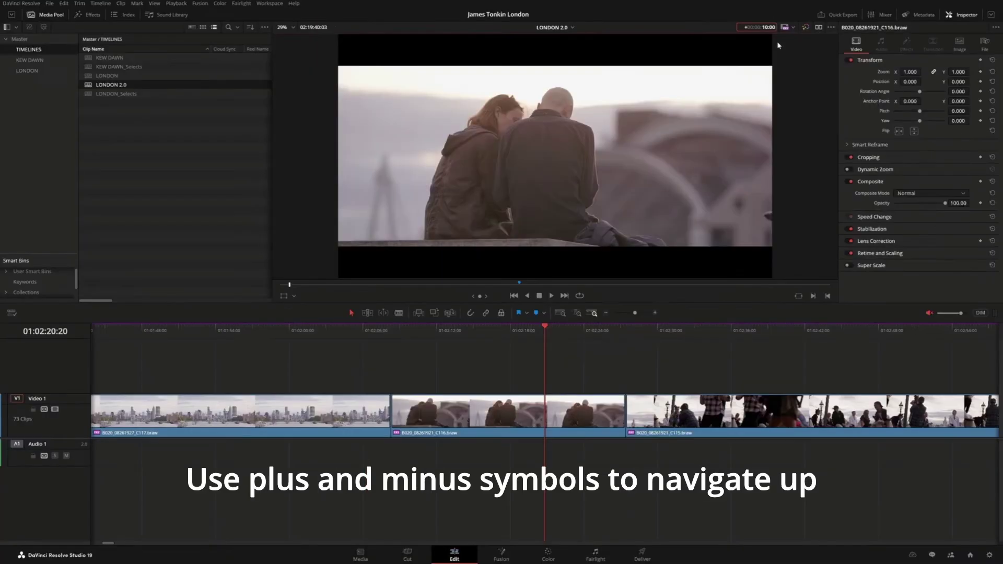
key(Return)
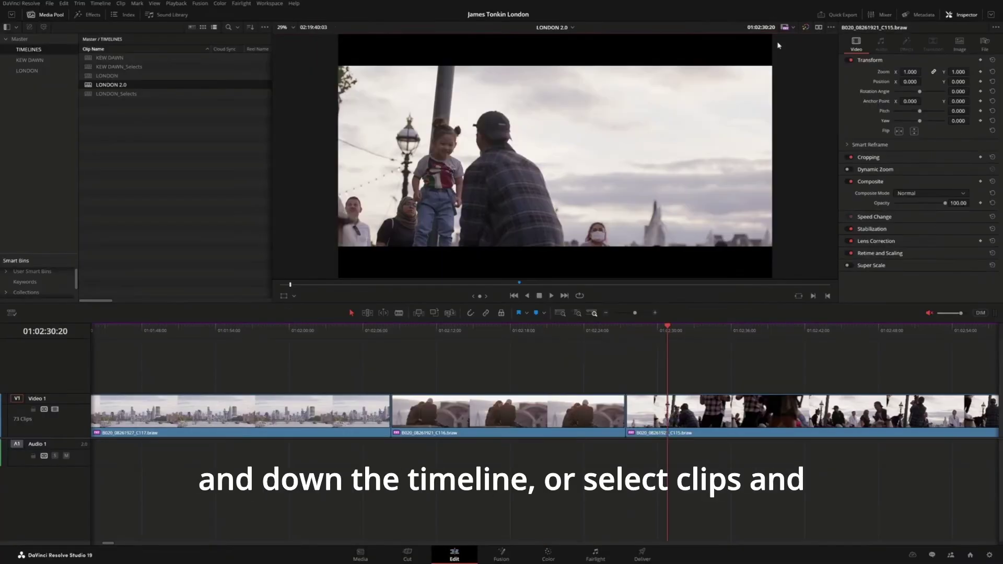
click(544, 420)
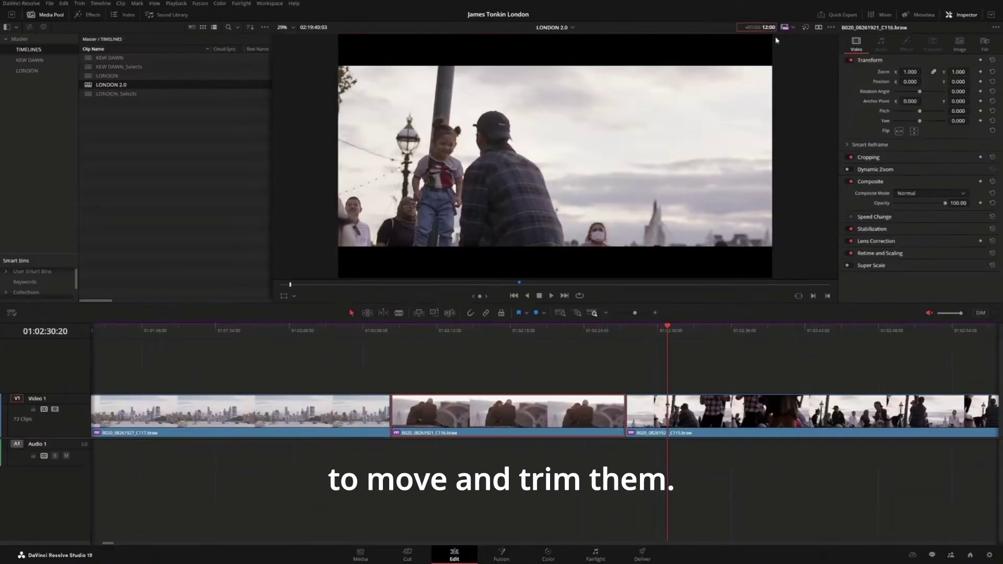
key(Return)
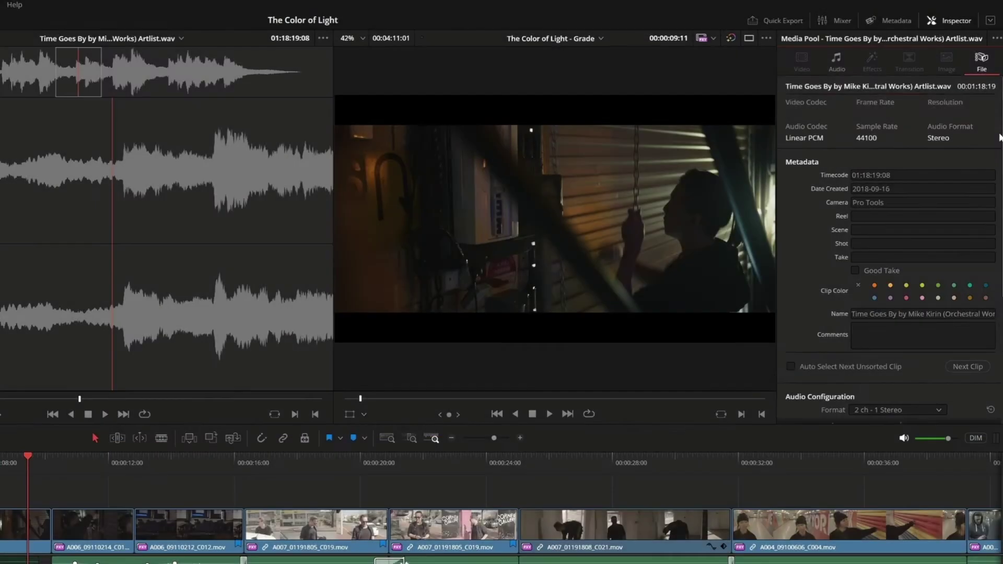
Set the music clip's Audio Configuration Format to 2 ch - Mono and mute channel 1.
scroll(888, 249, down, 4)
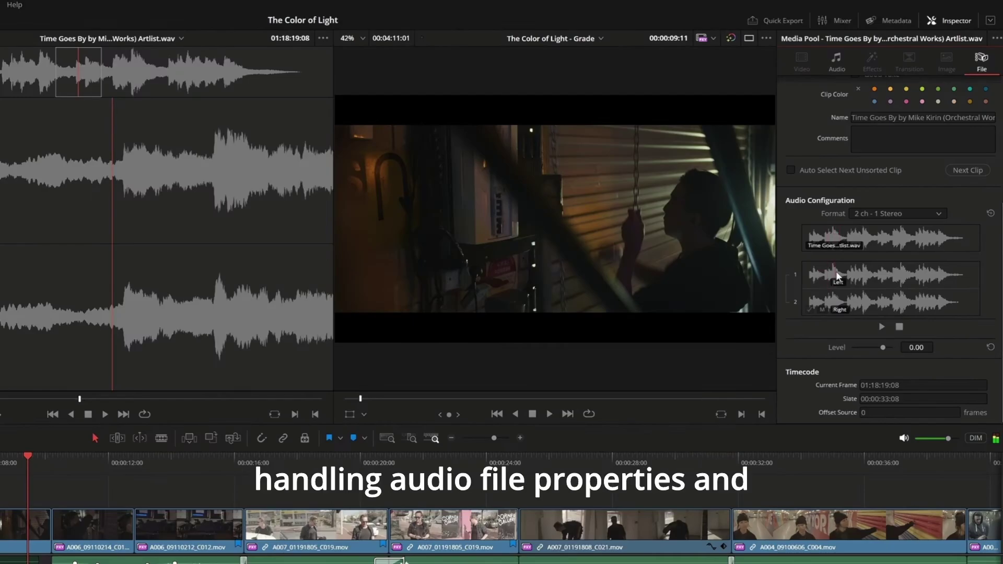
click(886, 214)
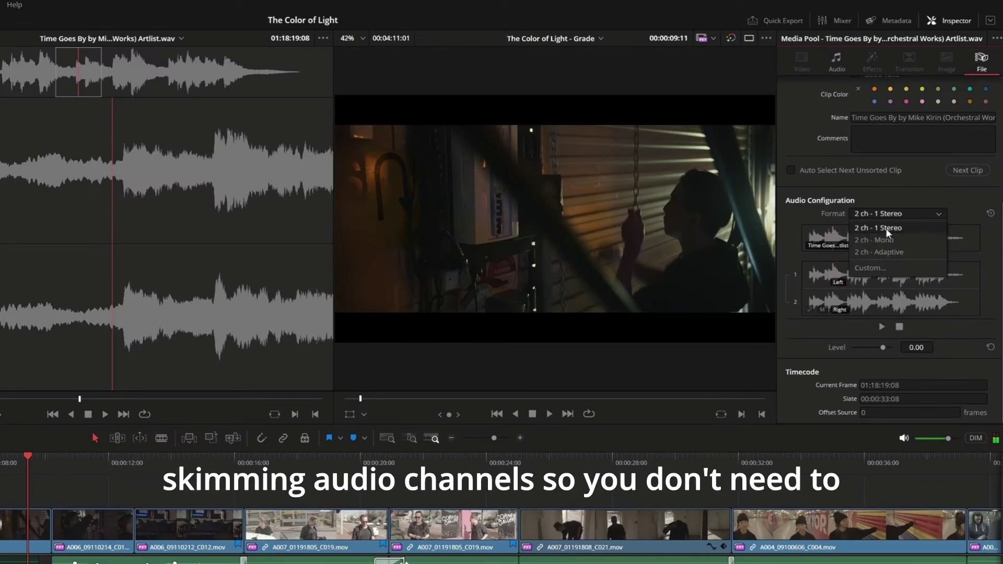
click(883, 233)
click(810, 283)
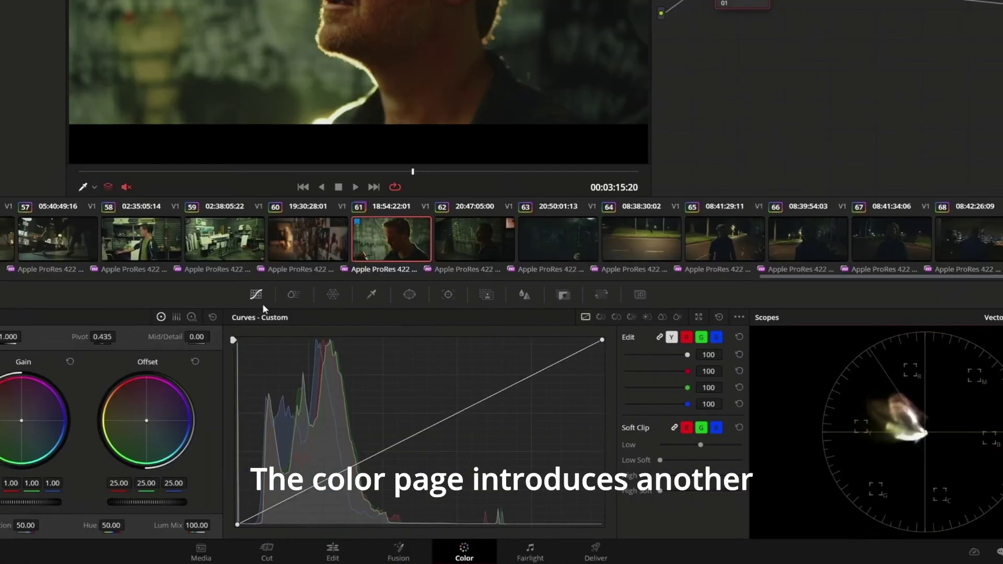
In ColorSlice, raise the Red saturation to 1.78 and set Red hue to −0.562.
click(426, 372)
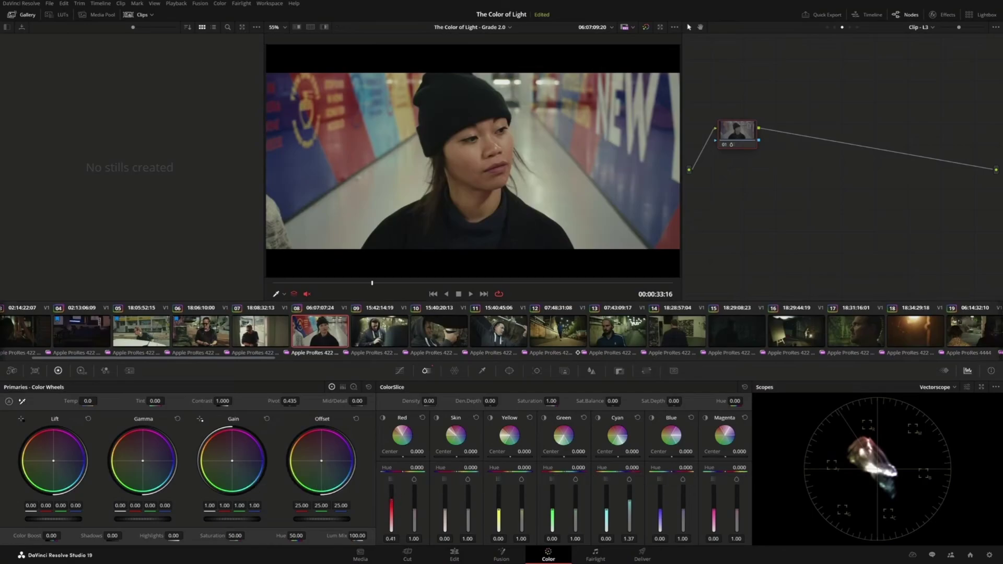
drag(414, 511, 414, 518)
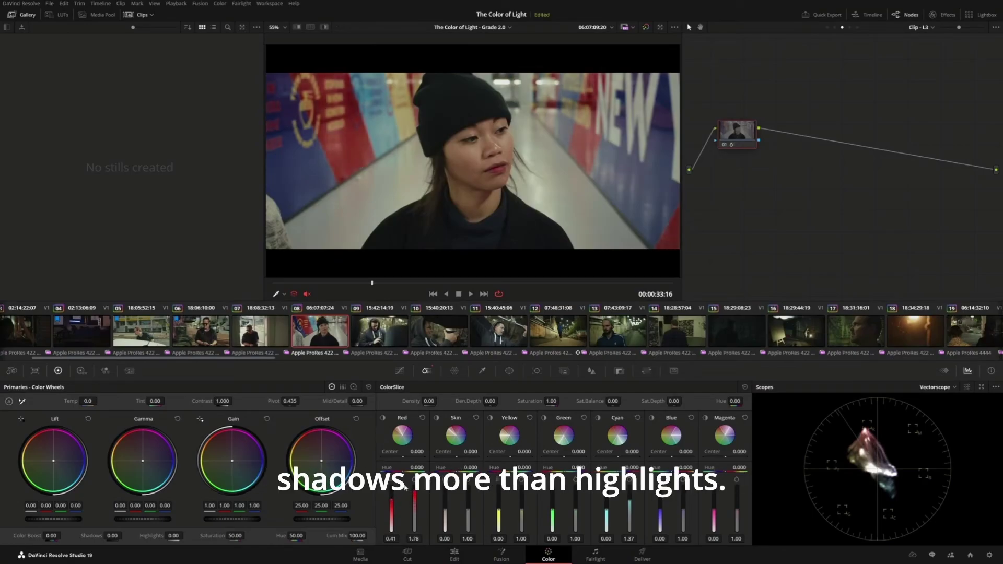
drag(402, 472, 391, 472)
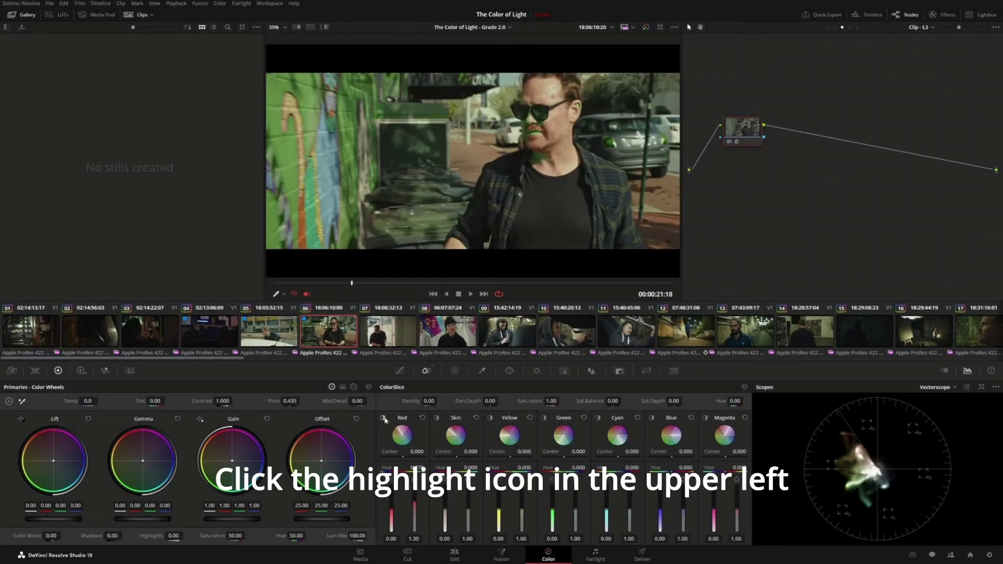
Shift the Red slice Center to about -0.65, then raise the night shot's ColorSlice Density to 1.00.
click(384, 420)
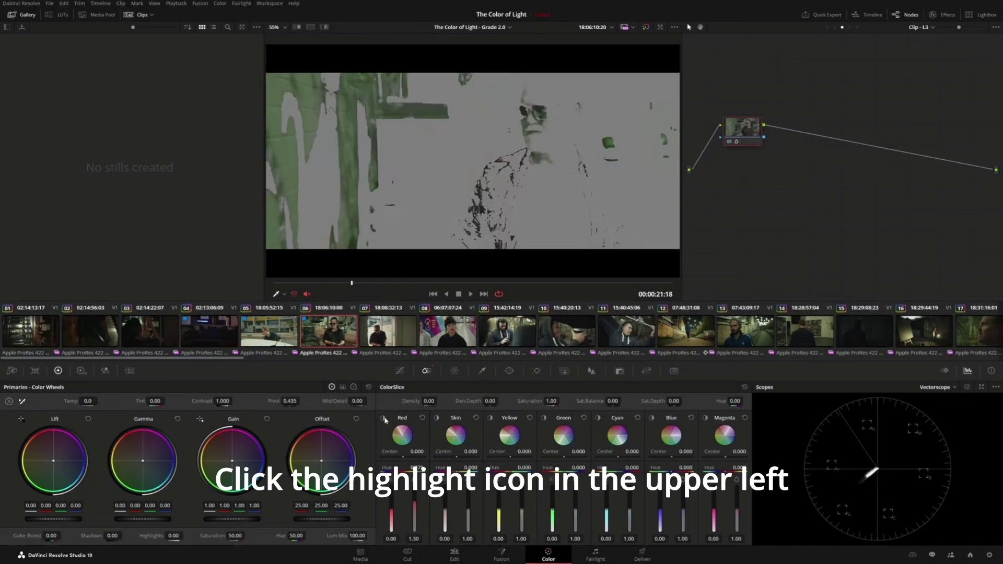
click(384, 419)
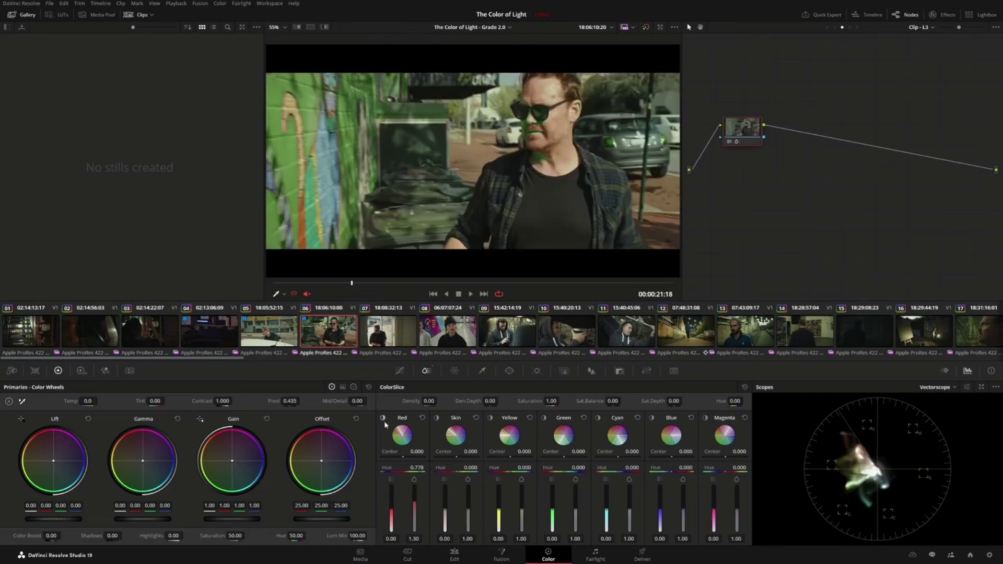
drag(400, 454, 386, 455)
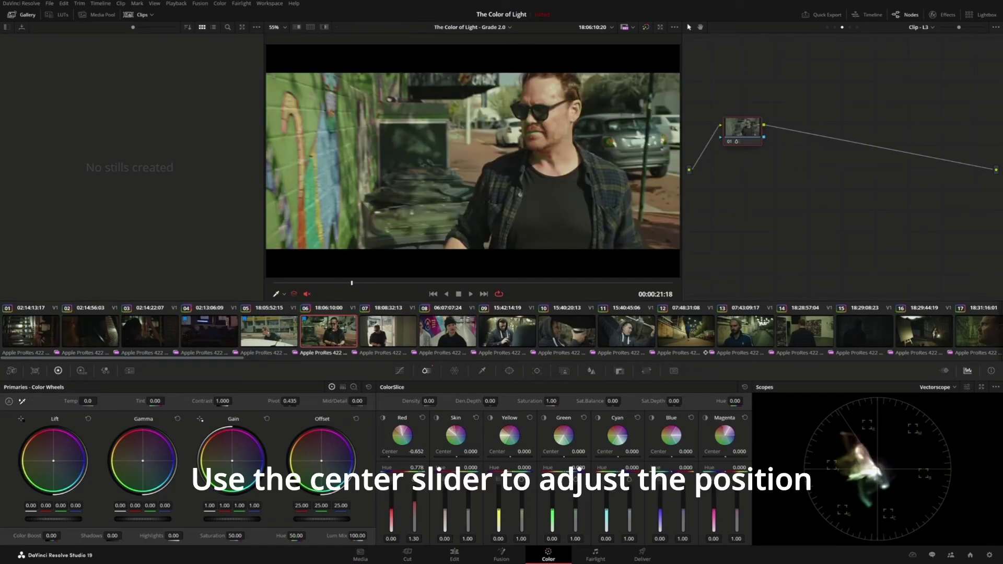
click(384, 419)
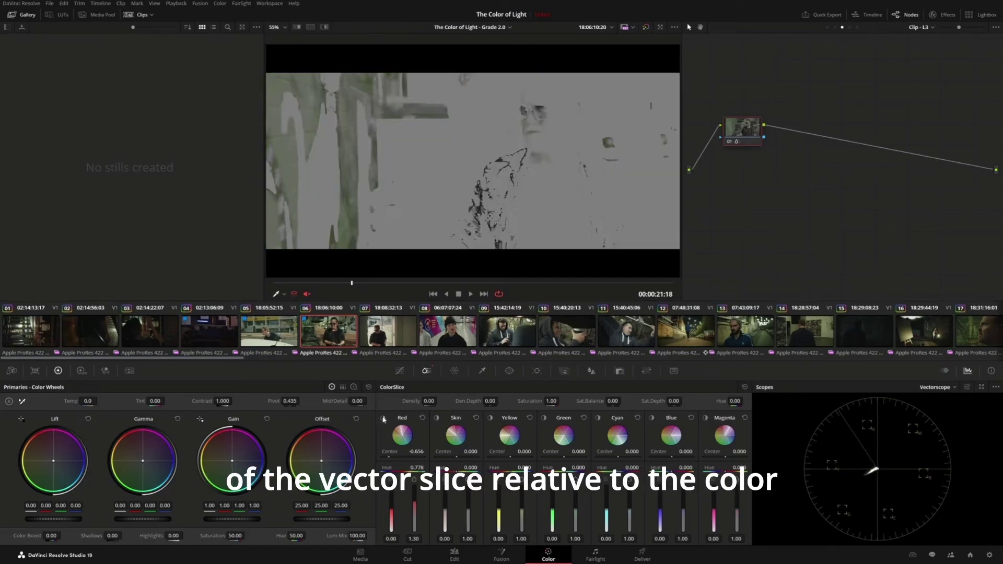
click(384, 419)
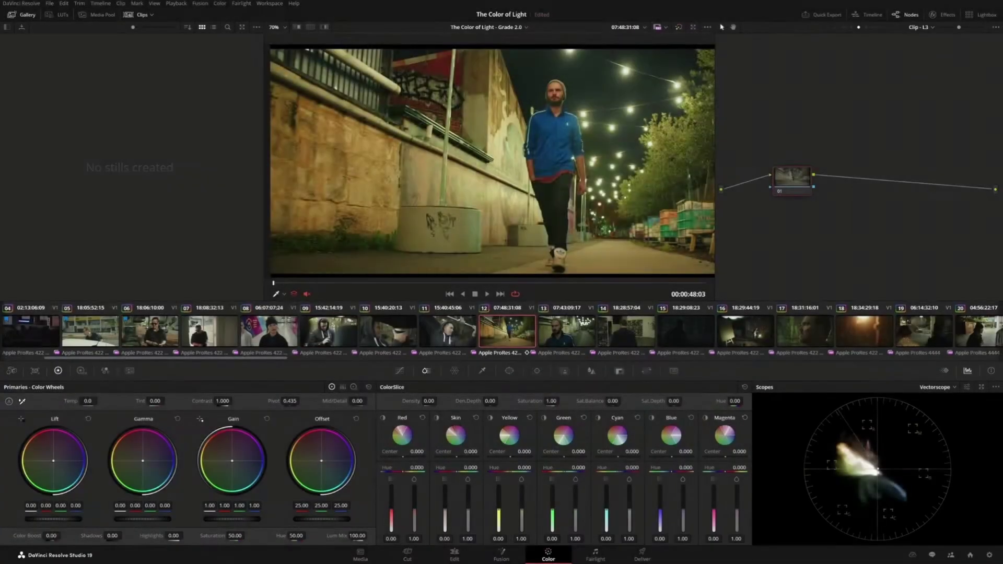
drag(429, 401, 486, 401)
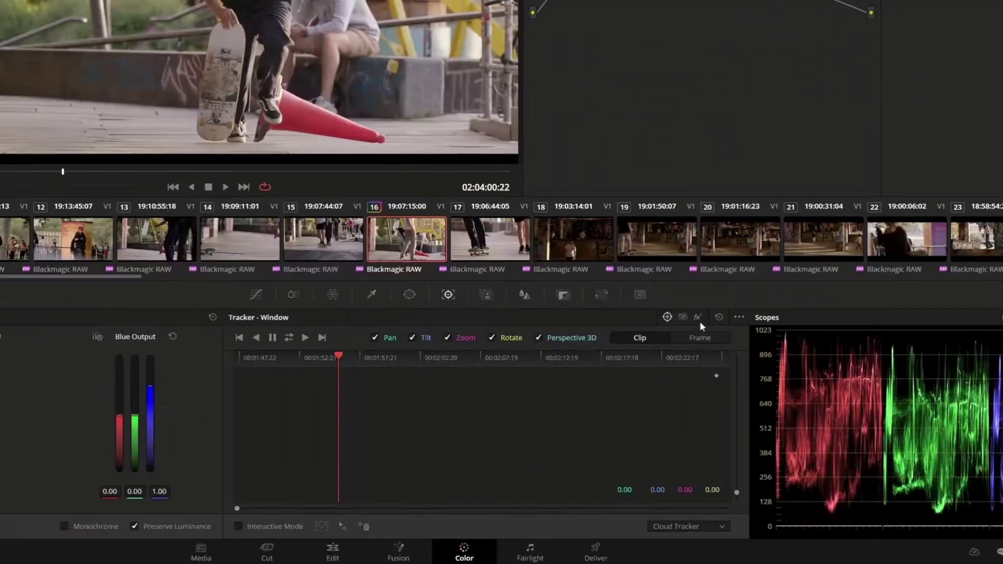
Set the tracker to FX mode with IntelliTrack, add a point on the skateboard, and track forward.
click(698, 319)
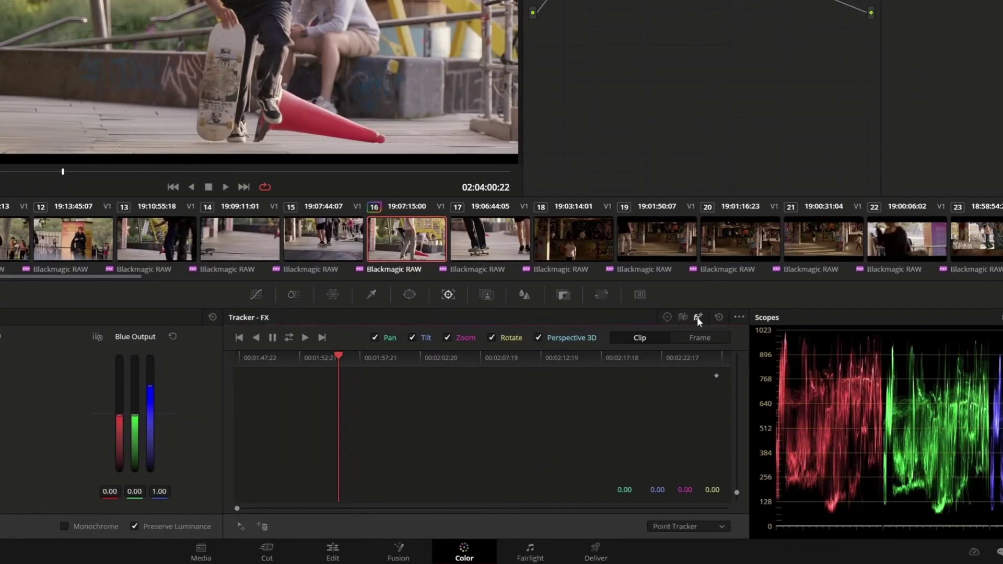
click(698, 526)
click(702, 554)
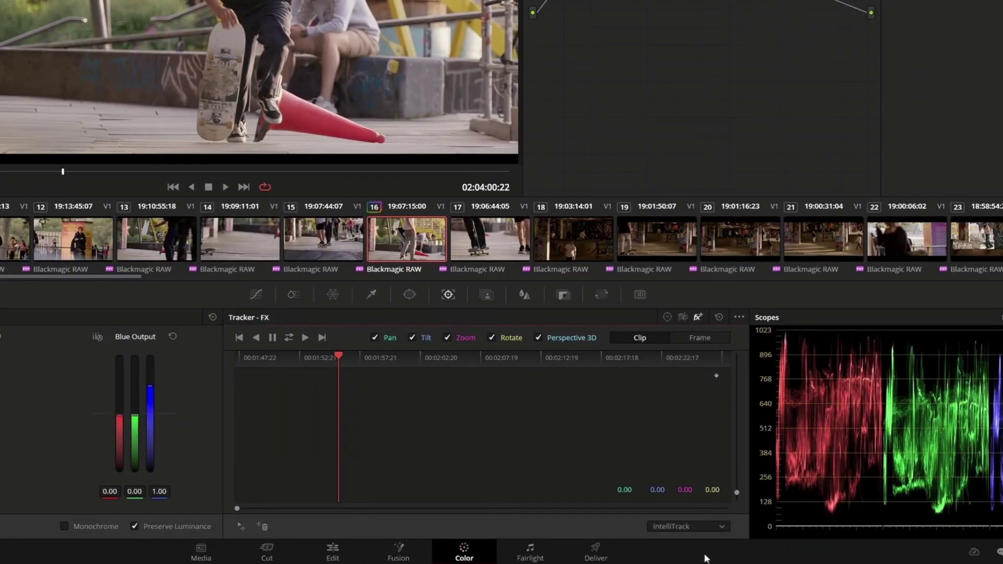
click(241, 528)
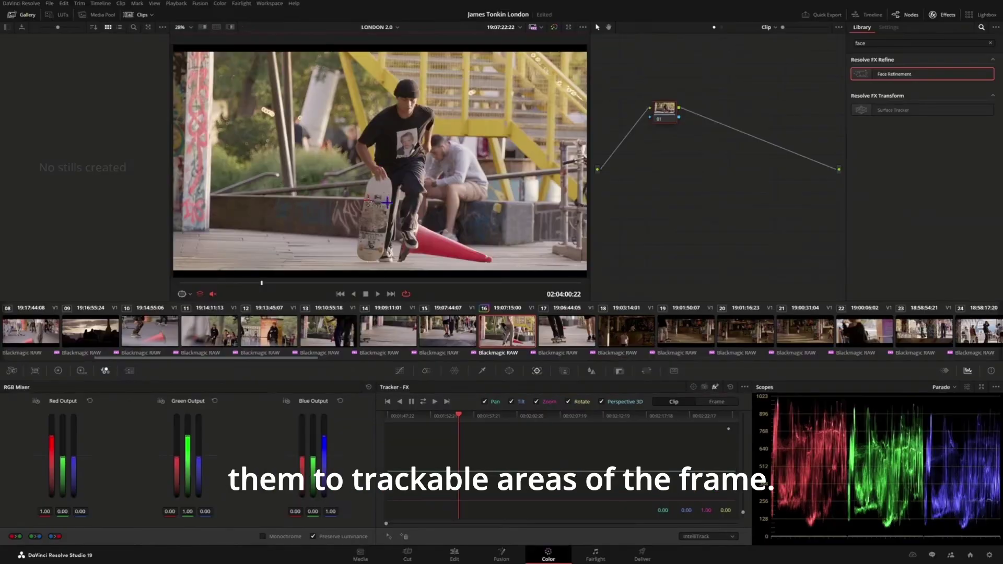
click(424, 402)
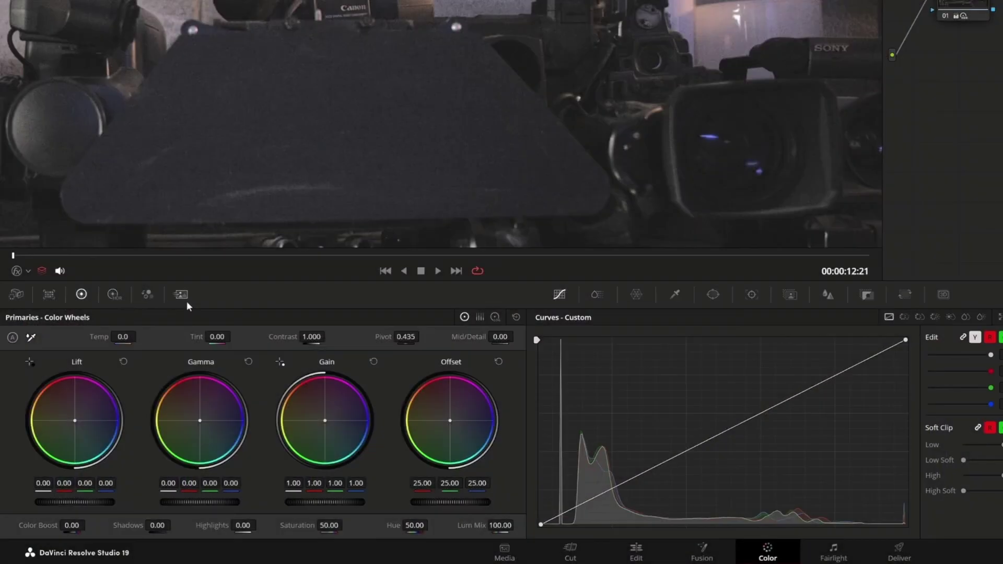
Set Spatial NR Mode to UltraNR and analyze noise with the sample box on the dark panel.
click(187, 302)
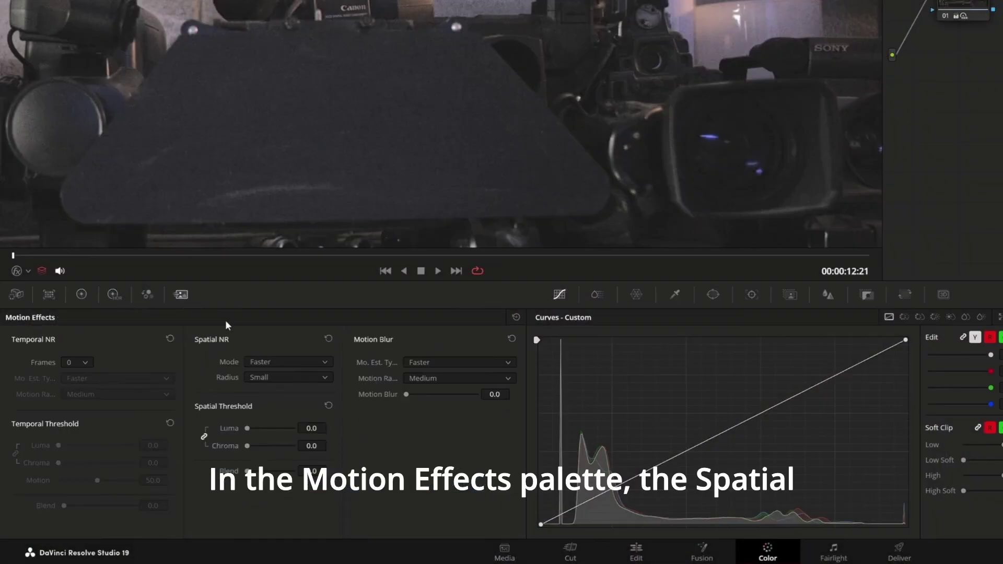
click(281, 361)
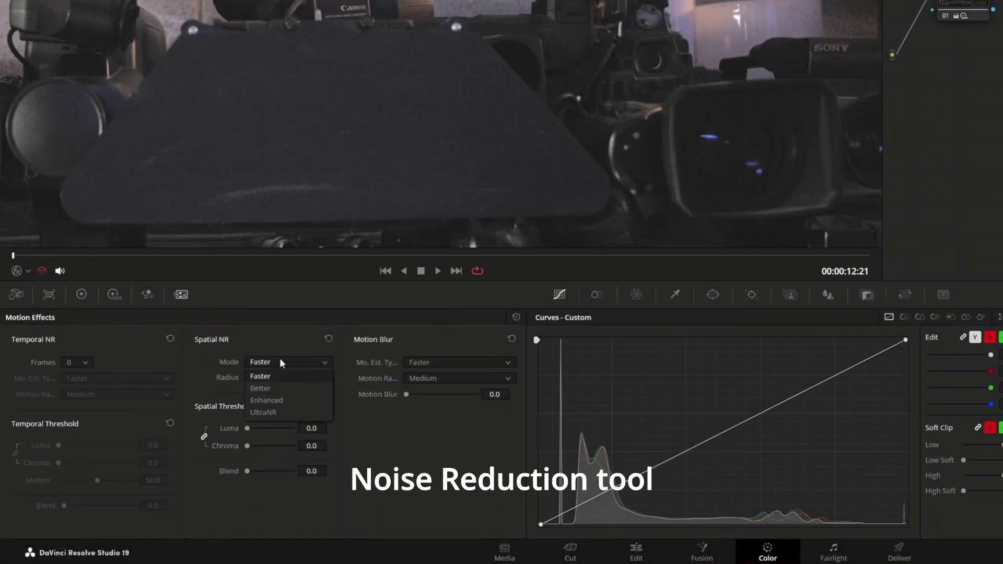
click(290, 413)
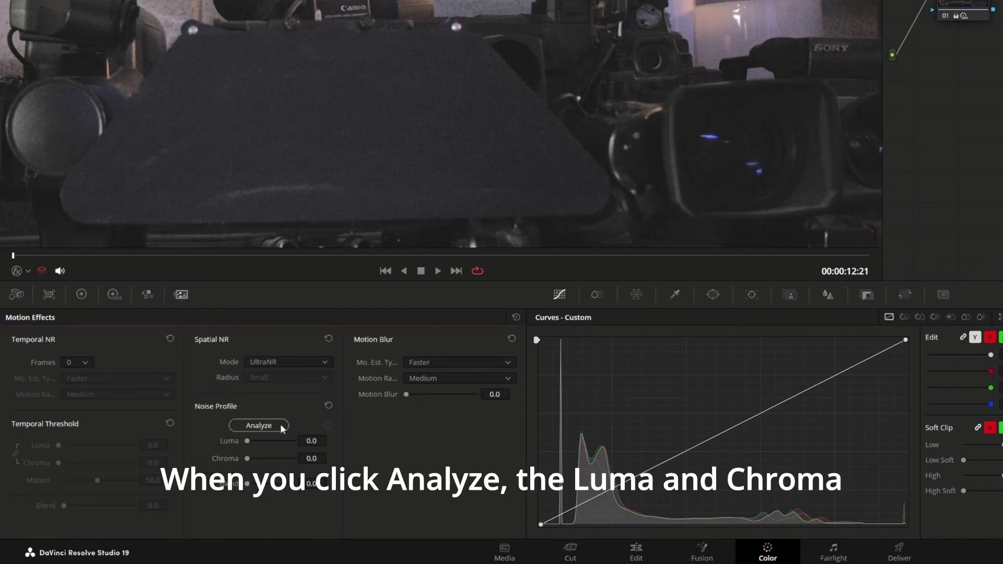
click(282, 426)
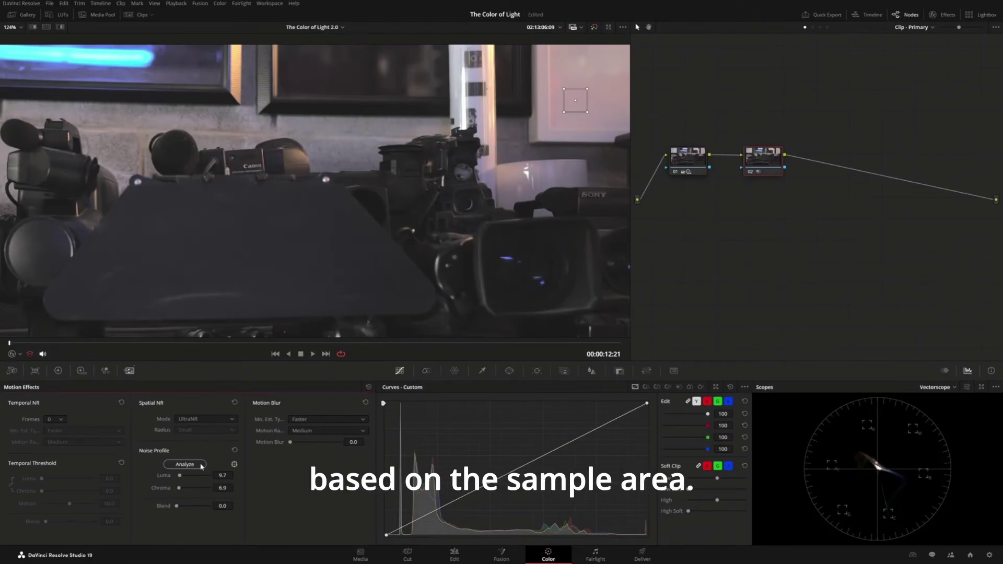
click(201, 465)
drag(576, 100, 267, 272)
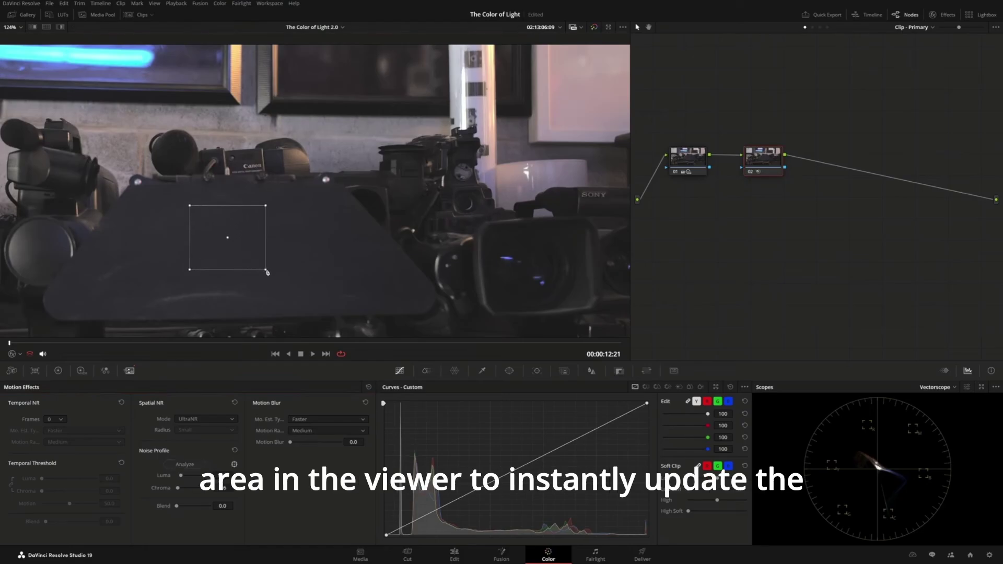
scroll(267, 273, up, 3)
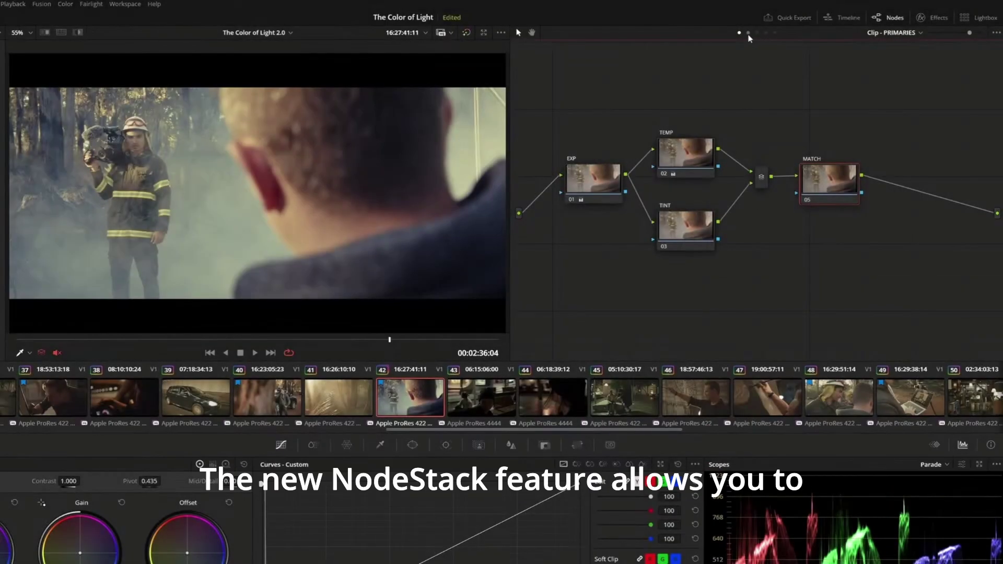
Step the firefighter clip's node layers from Secondaries to Color Management, then check the layer list.
click(753, 35)
click(757, 34)
click(766, 33)
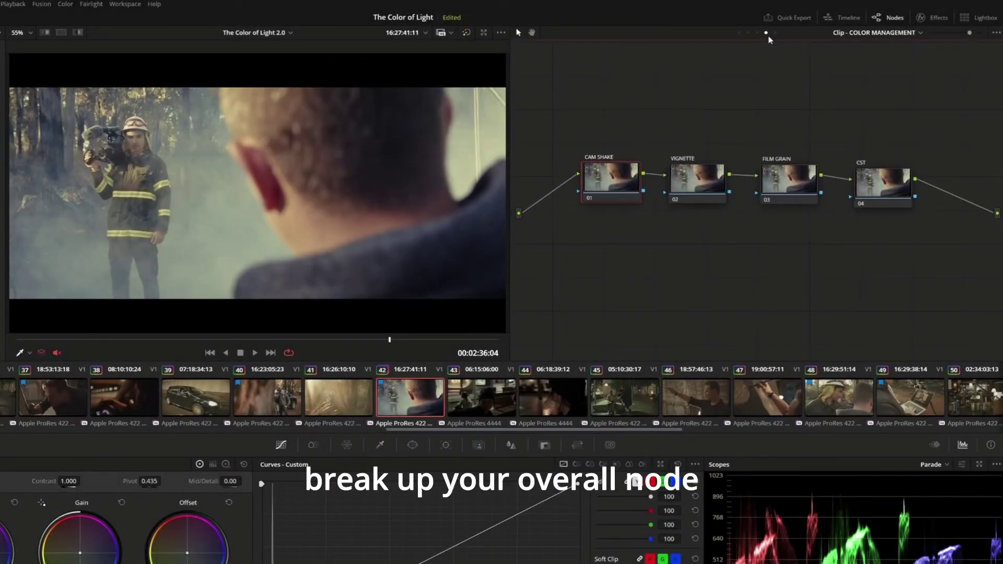
click(920, 33)
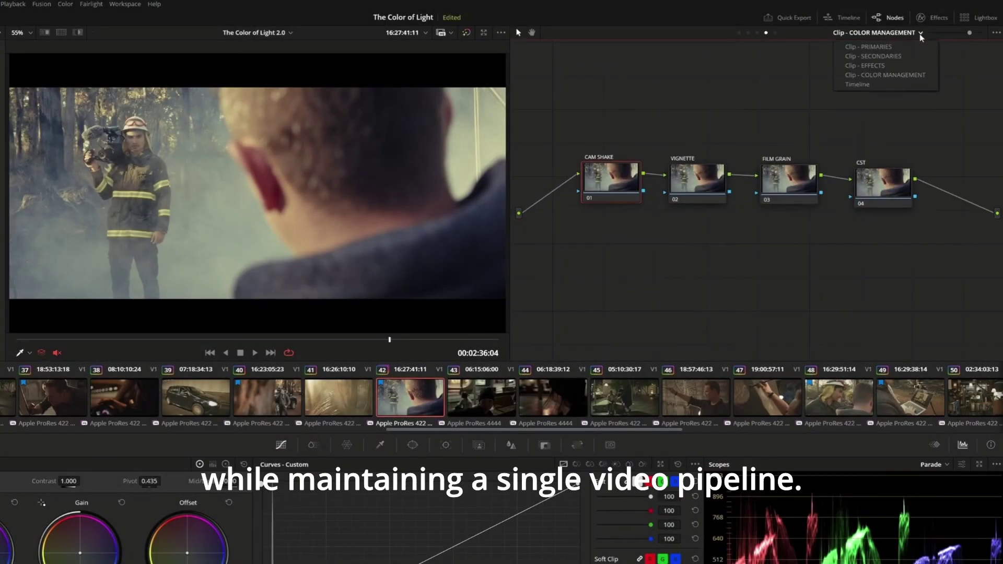
click(922, 110)
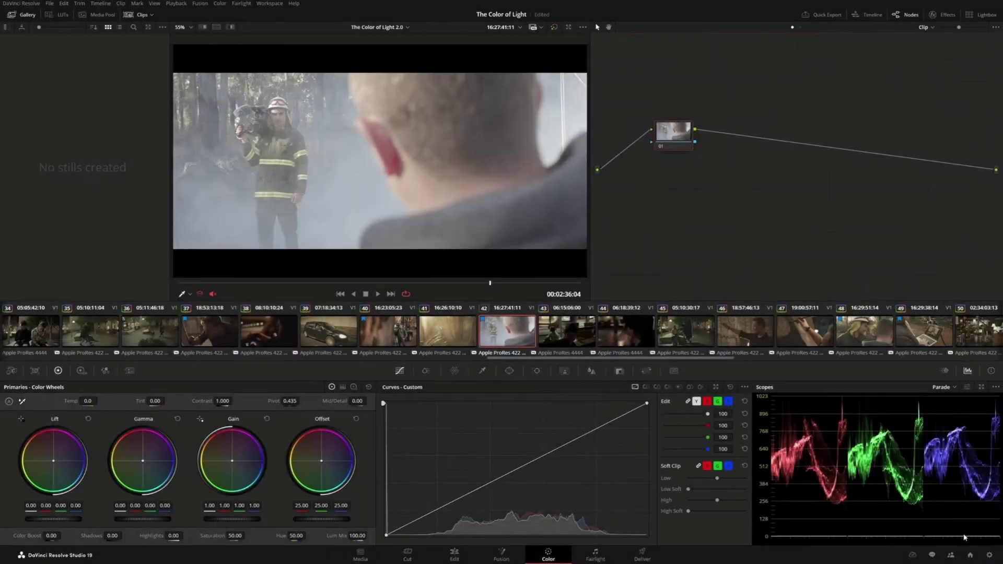
Set Node Stack Layers to 4 in the project's Color settings and save.
click(990, 556)
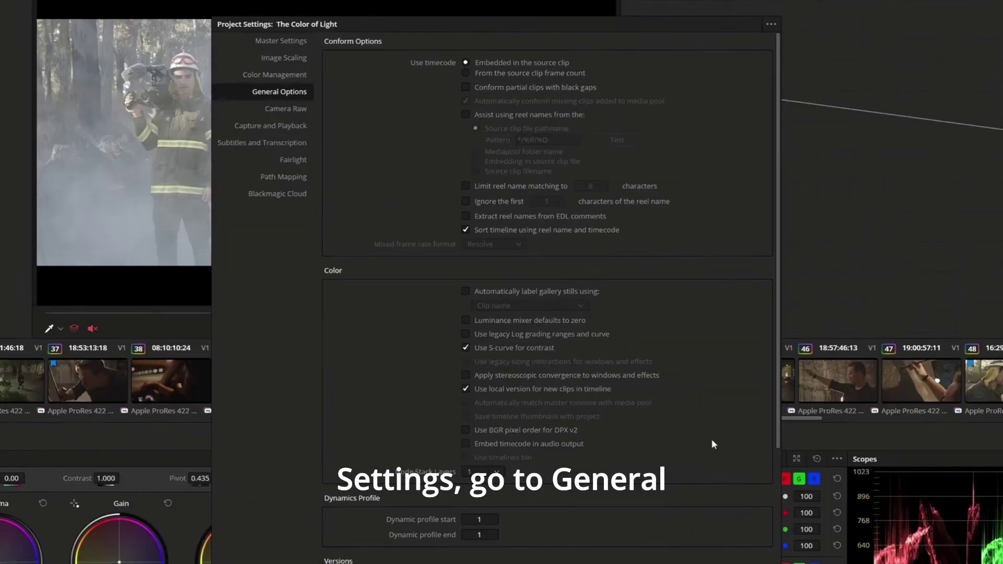
scroll(653, 375, down, 3)
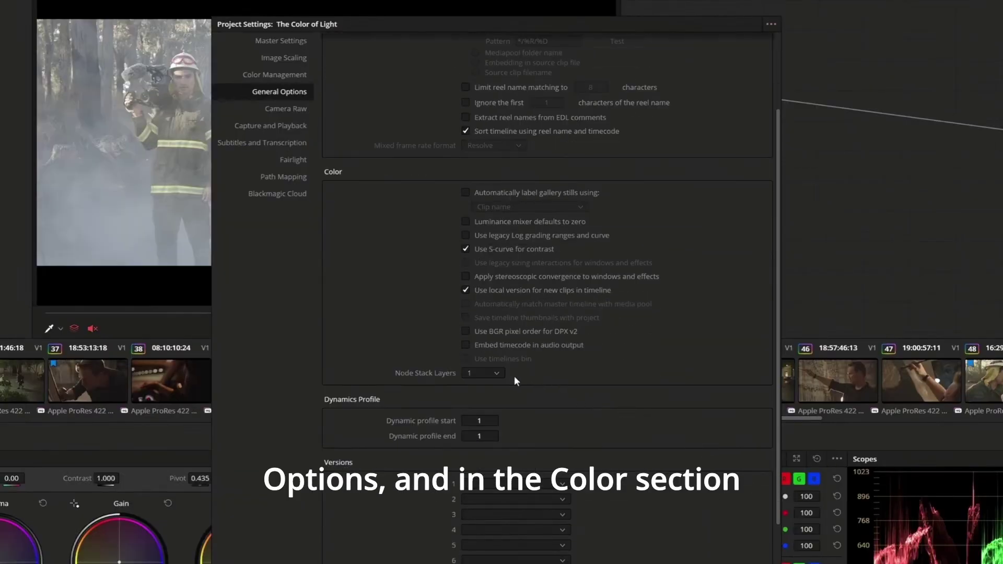
click(497, 373)
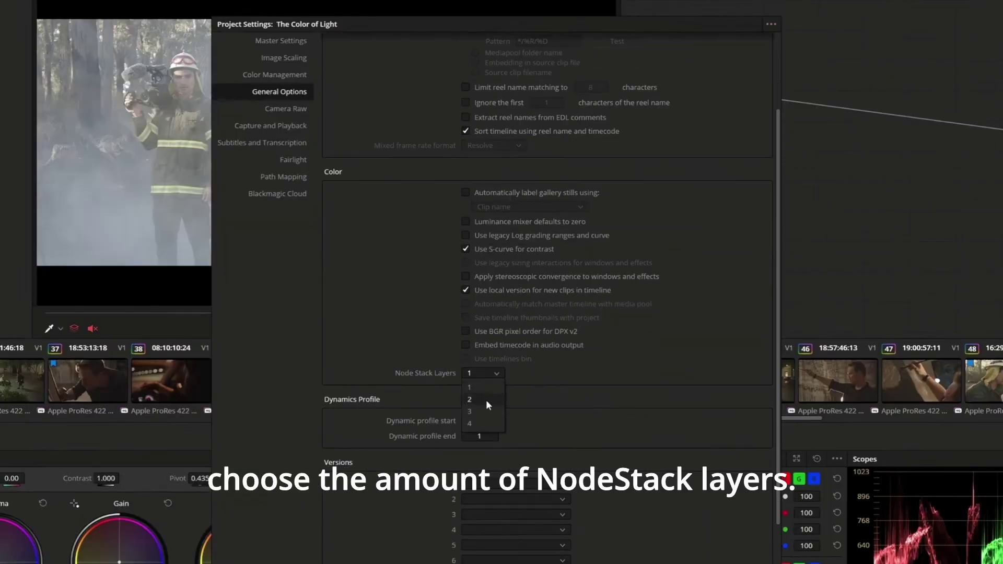
click(480, 421)
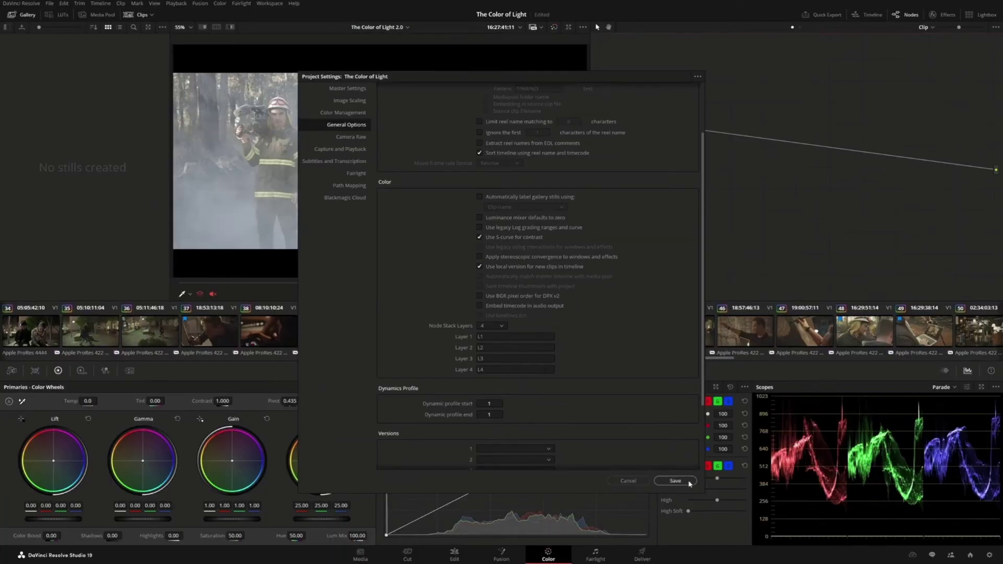
click(675, 481)
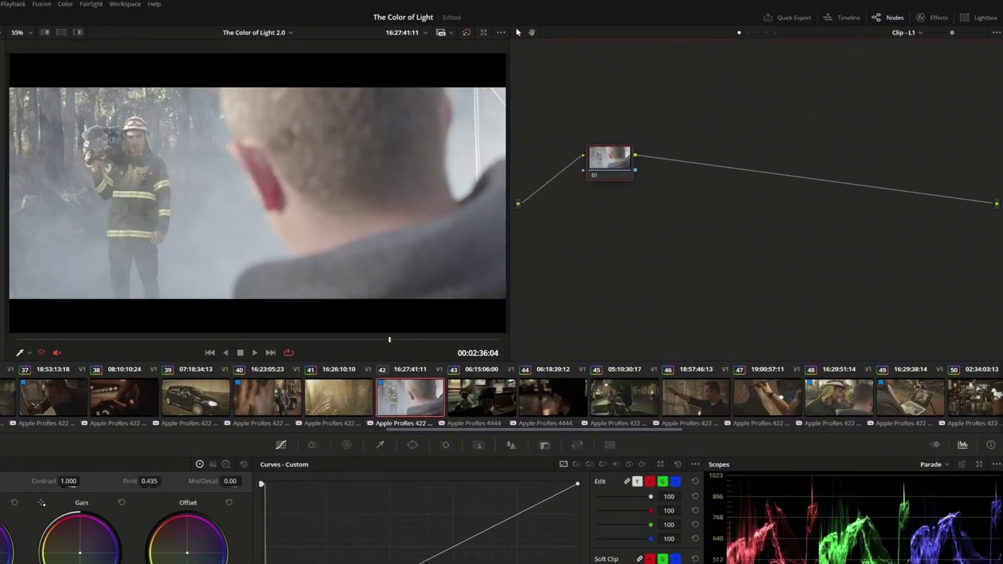
Switch the firefighter clip's node graph to layer L4 and view the layer list.
scroll(916, 38, up, 2)
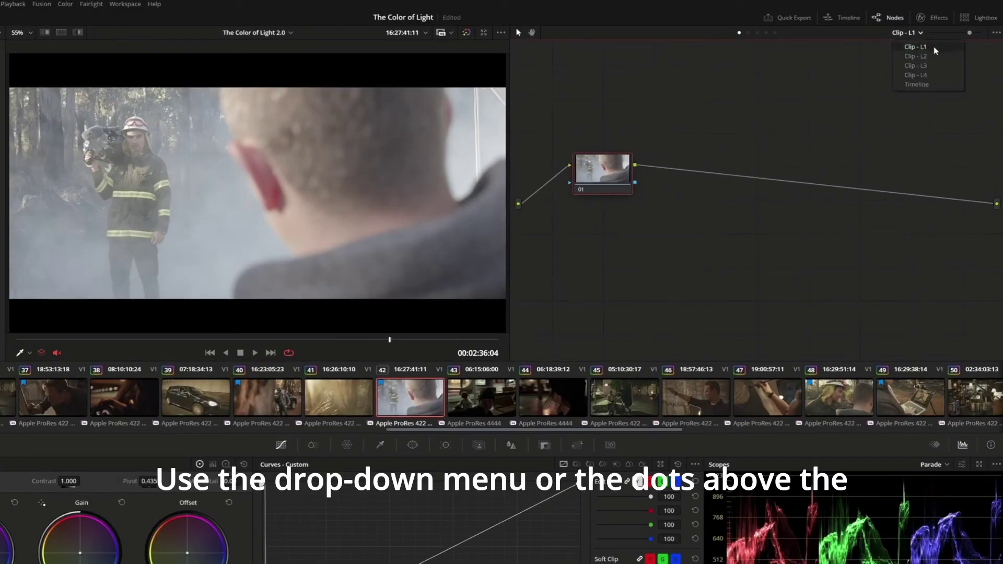
click(935, 75)
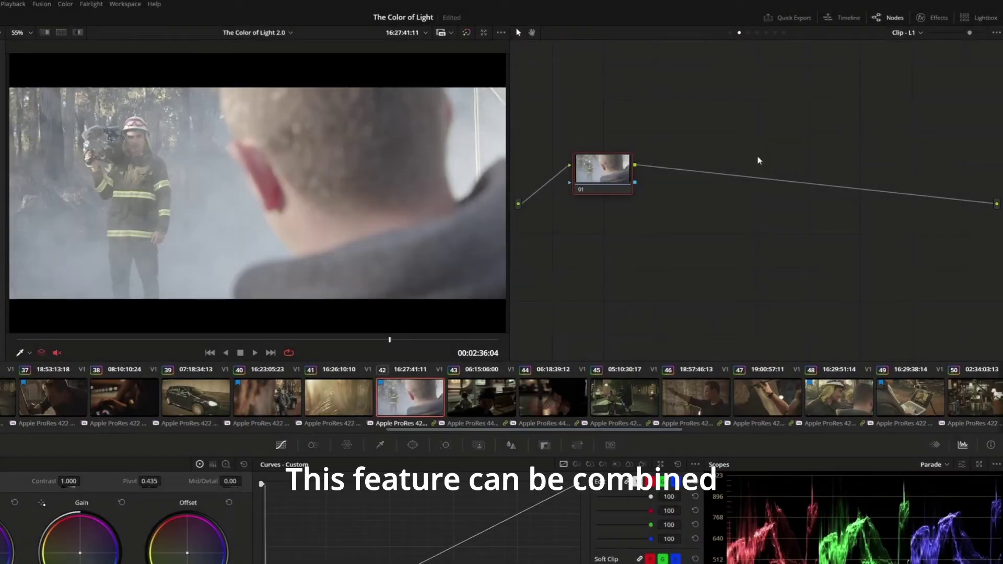
click(921, 34)
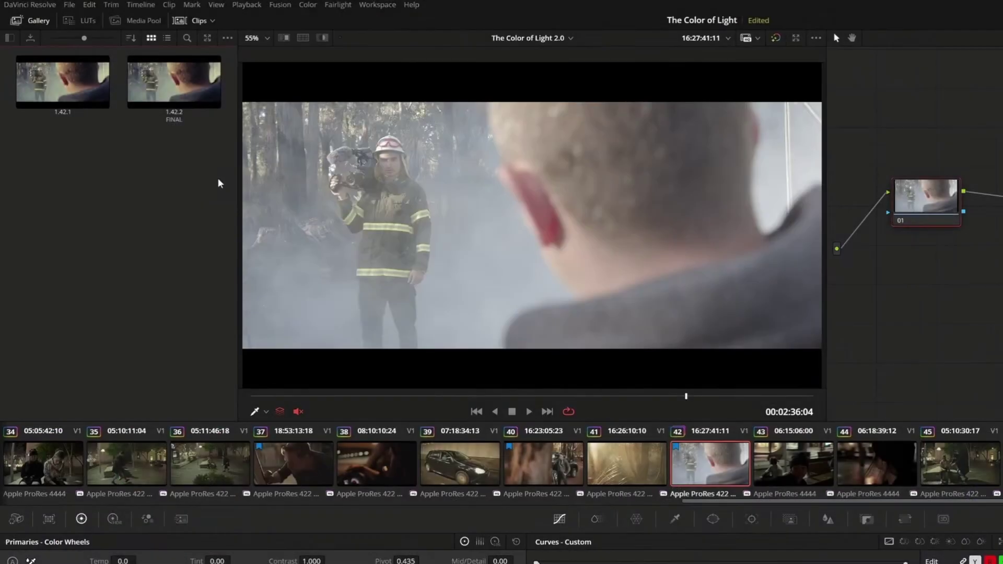
Apply the FINAL still's active grade layer, then view the second and fourth layers.
right_click(188, 90)
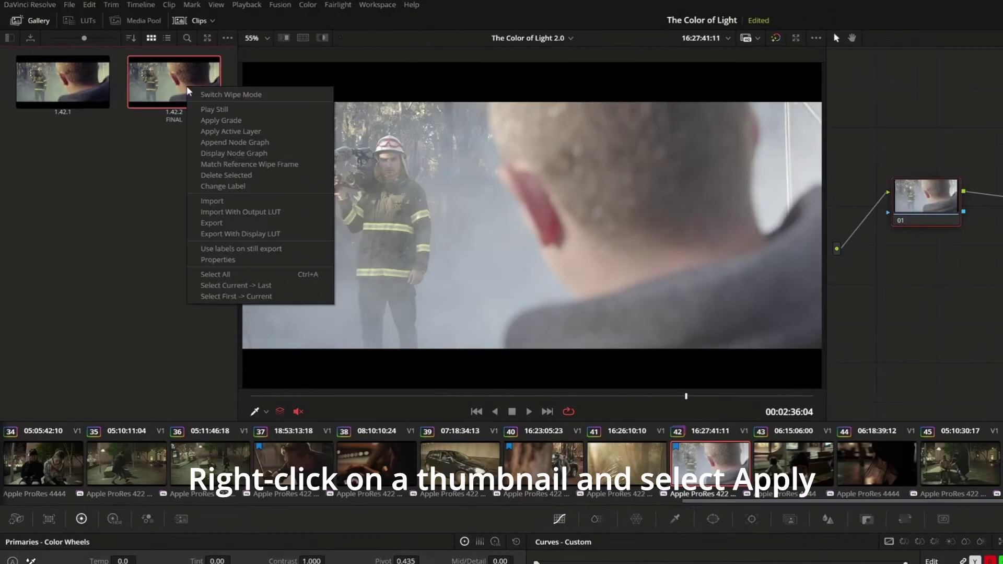
click(266, 132)
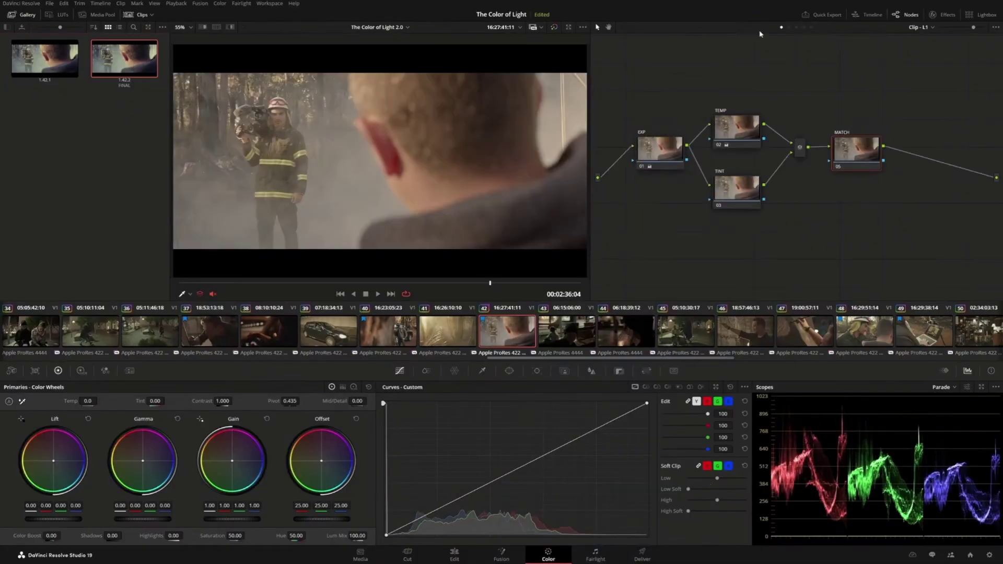
click(790, 27)
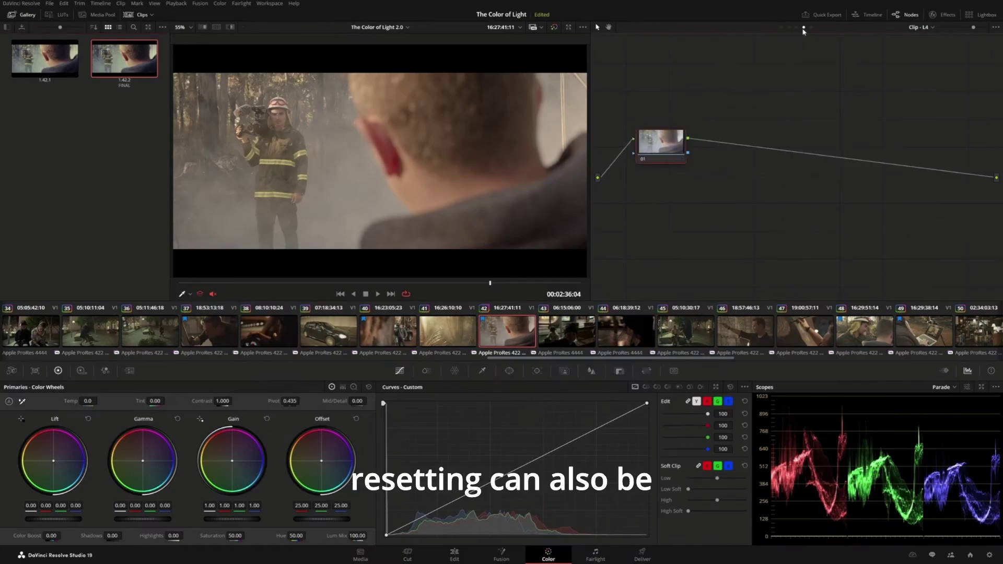
click(804, 27)
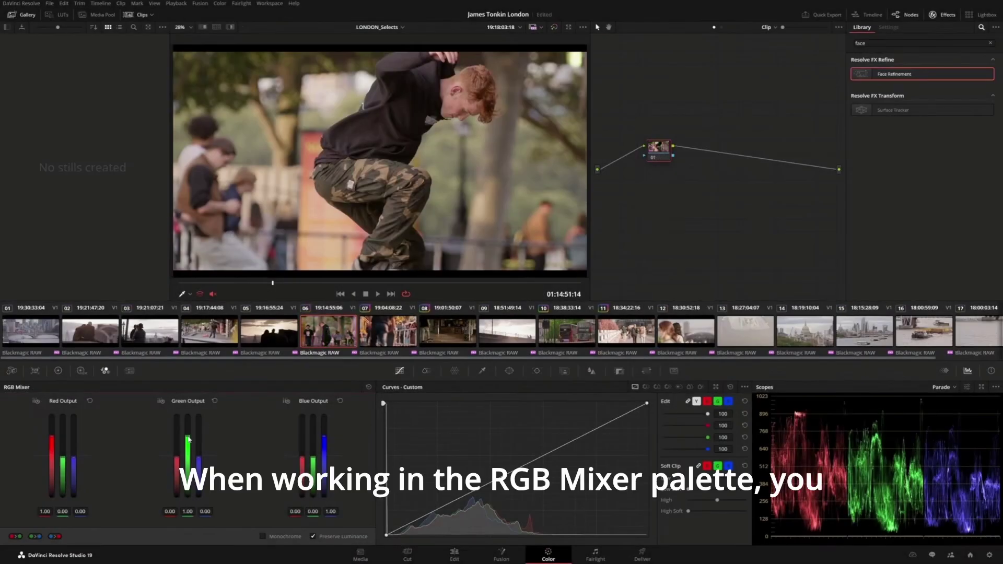
Raise Green Output green to 1.41, normalize, lower it, then bypass the node with Ctrl+D.
drag(188, 455, 188, 429)
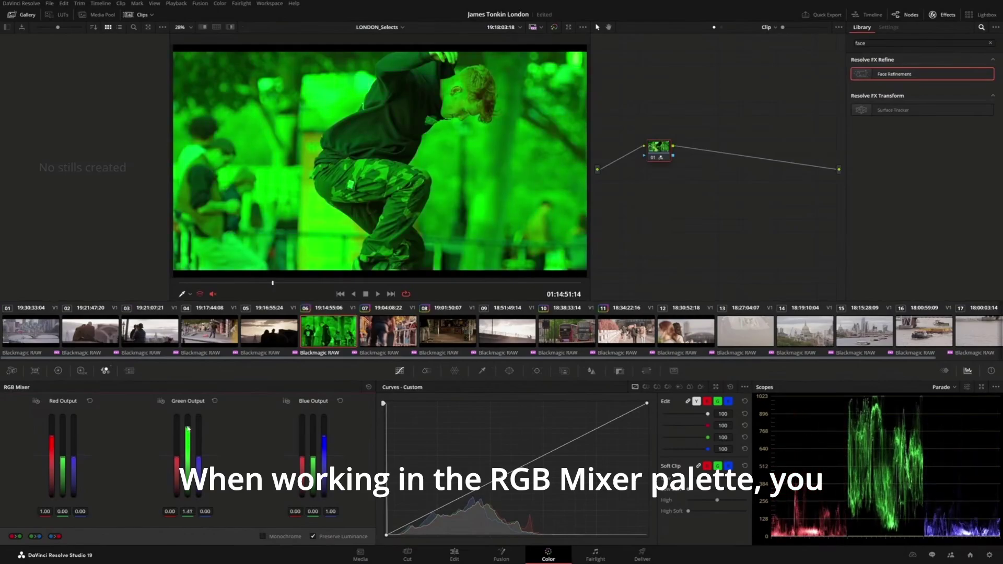
click(161, 401)
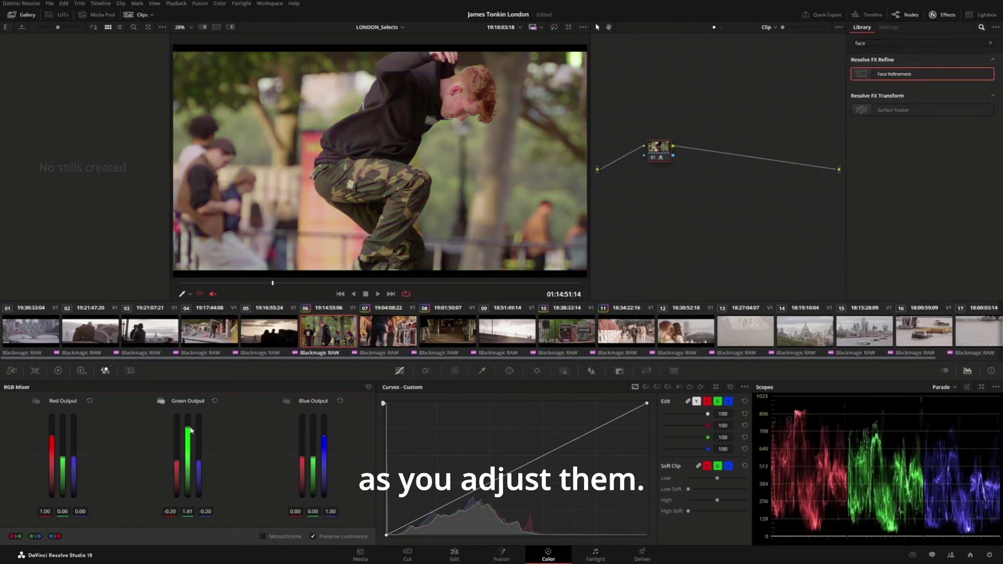
drag(188, 427, 176, 450)
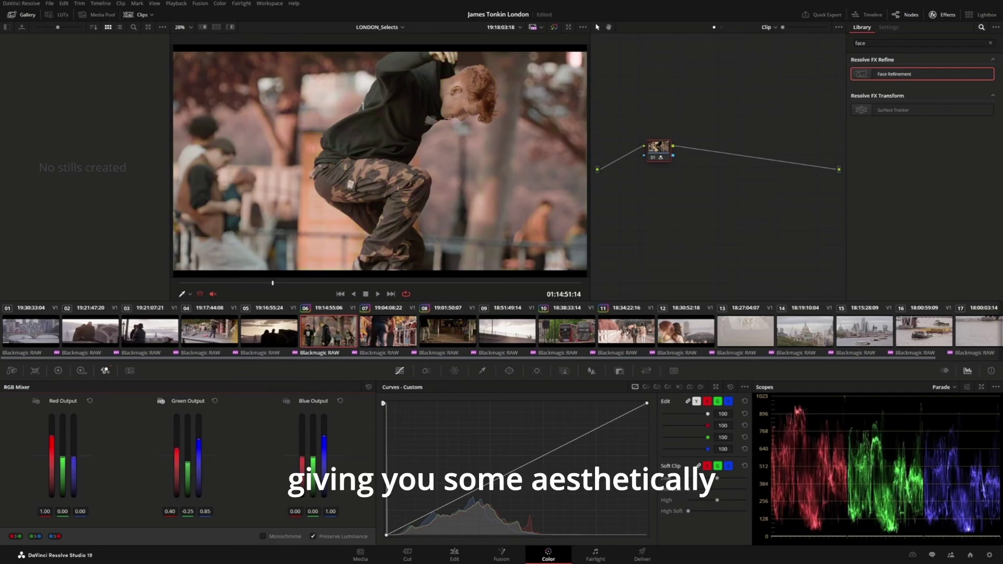
key(ctrl+d)
key(ctrl+d)
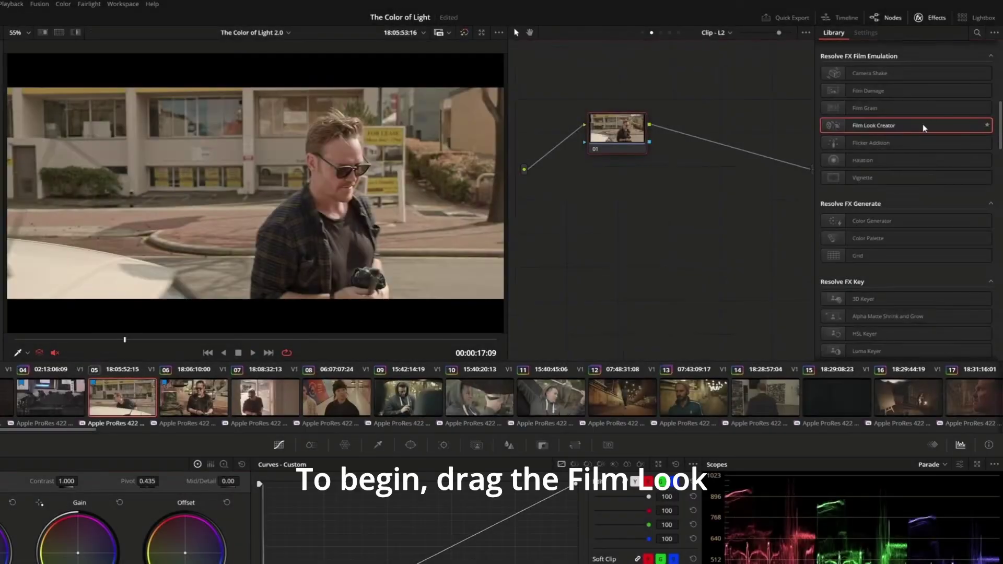
Drag Film Look Creator onto node 01.
drag(924, 129, 614, 130)
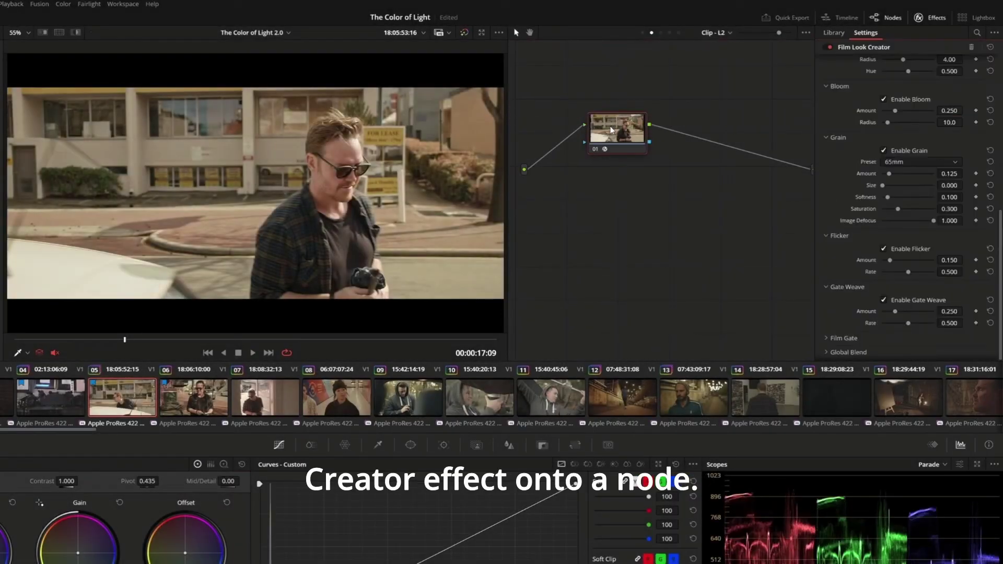
drag(1001, 68, 997, 275)
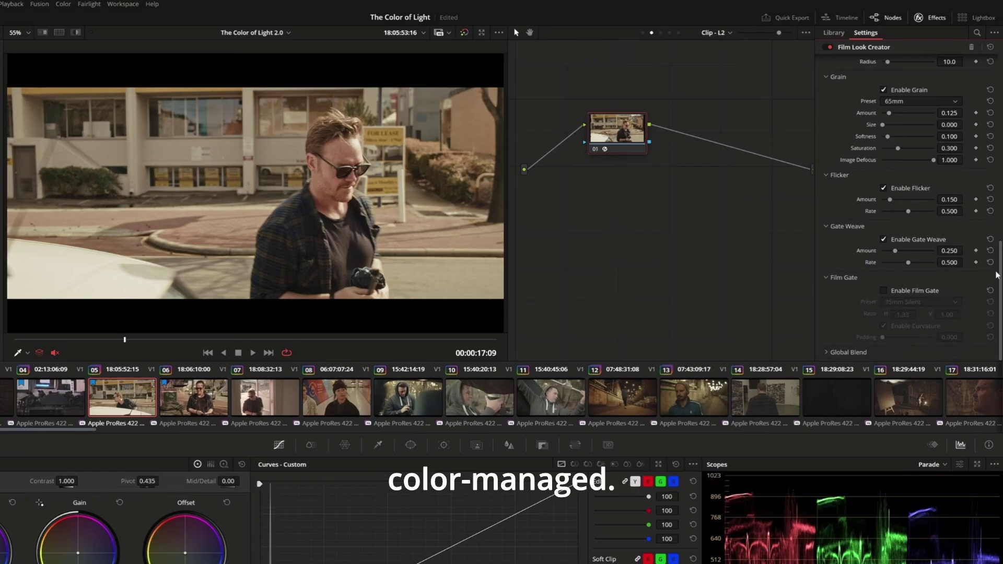
drag(997, 275, 997, 89)
Choose the Bleach Bypass preset, halve Color Blend and lower Exposure to -0.14.
click(947, 62)
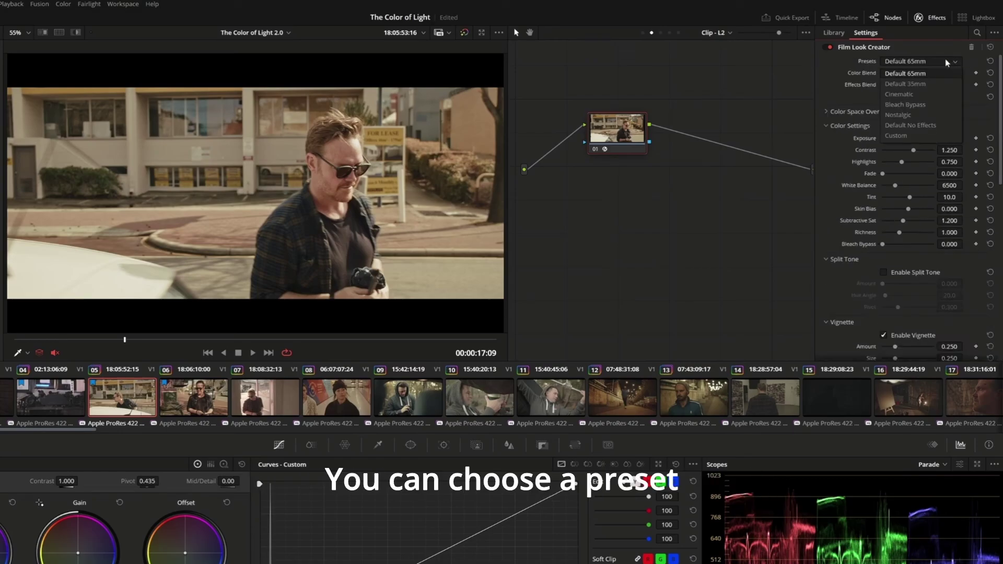
click(944, 104)
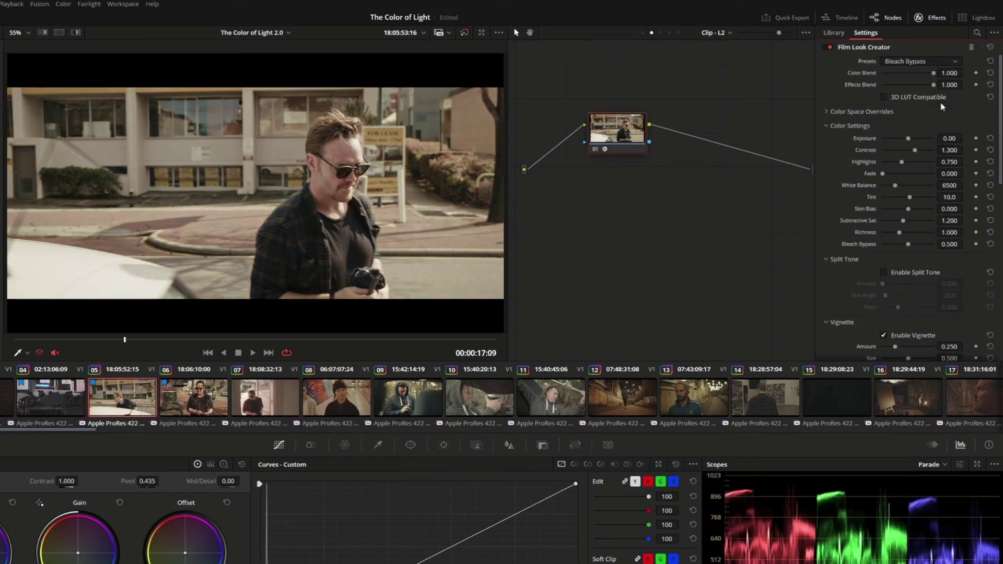
mouse_move(935, 73)
mouse_down()
mouse_move(915, 74)
mouse_move(935, 74)
mouse_move(923, 86)
mouse_move(938, 87)
mouse_up()
drag(909, 139, 939, 176)
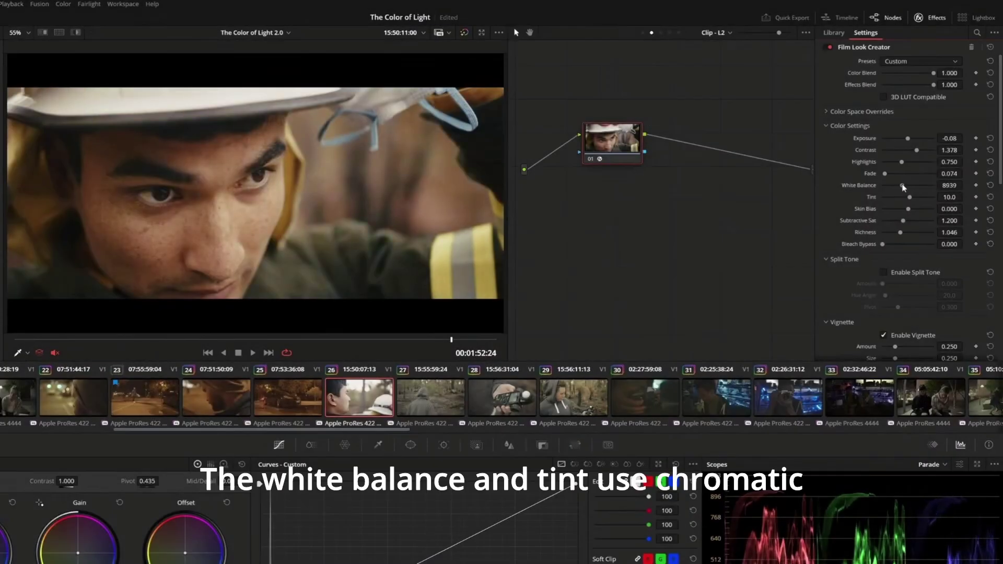
Set White Balance to 5465, shift Tint toward green, raise Subtractive Sat to about 2.1.
drag(903, 186, 893, 186)
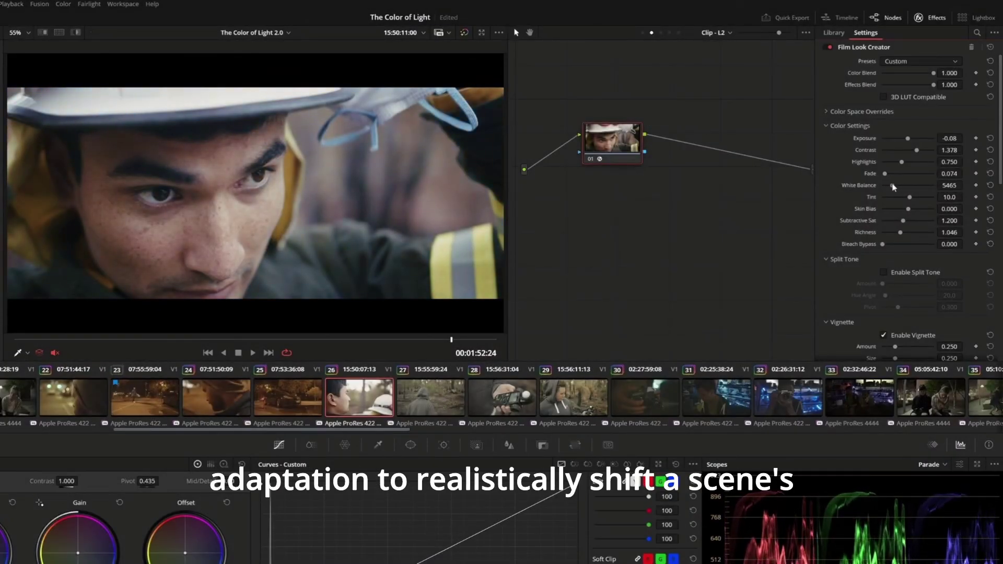
drag(912, 200, 891, 211)
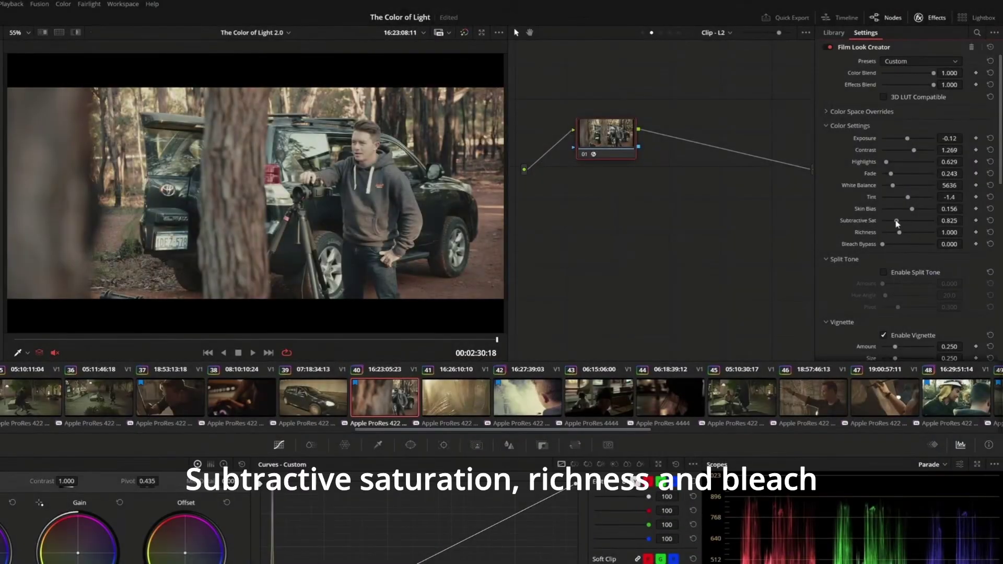
mouse_move(896, 220)
mouse_down()
mouse_move(918, 224)
mouse_move(893, 232)
mouse_up()
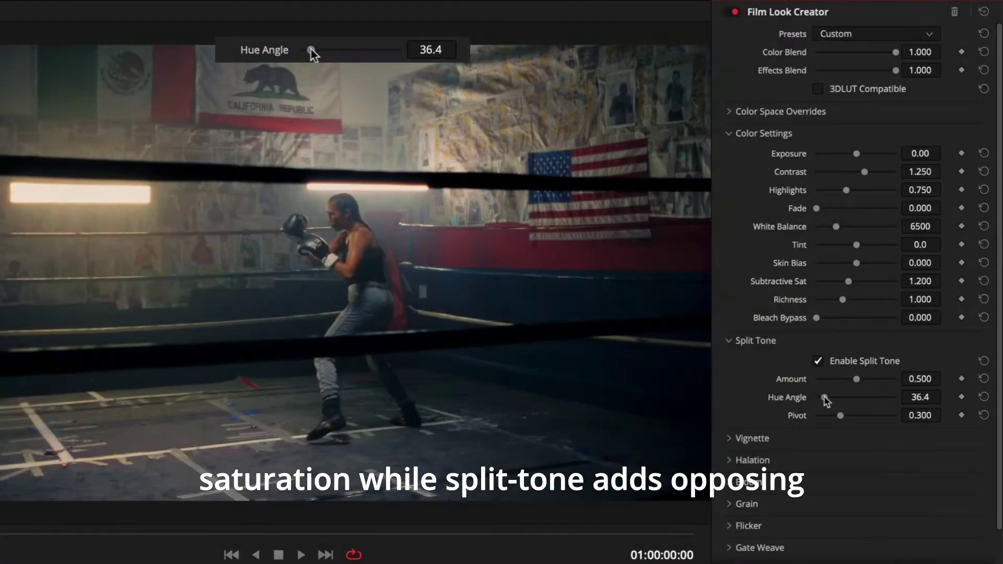
Set Split Tone hue to 178.4, Grain to 0.25, Gate Weave to 0.532, and play.
drag(824, 398, 916, 408)
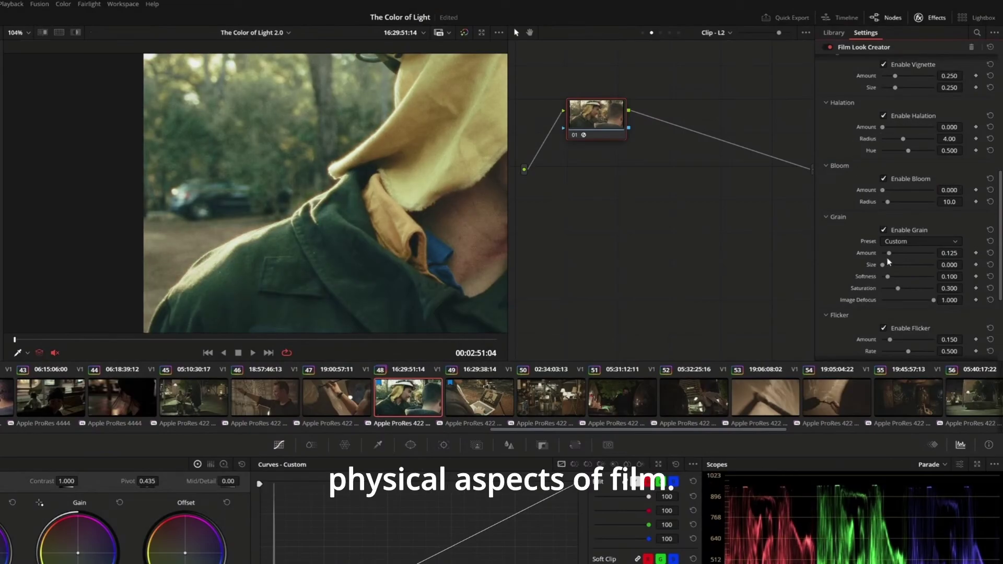
drag(890, 253, 897, 255)
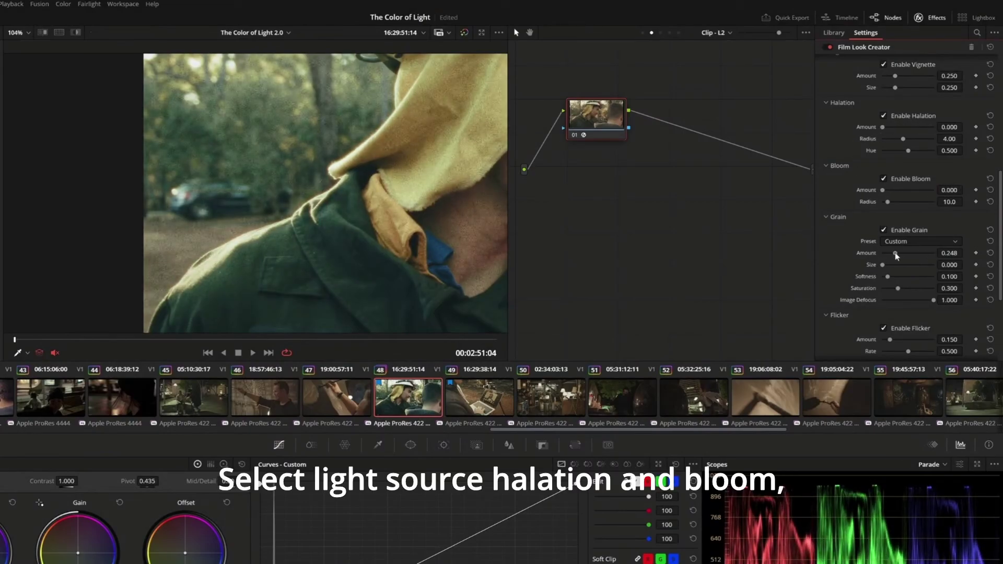
scroll(897, 246, down, 5)
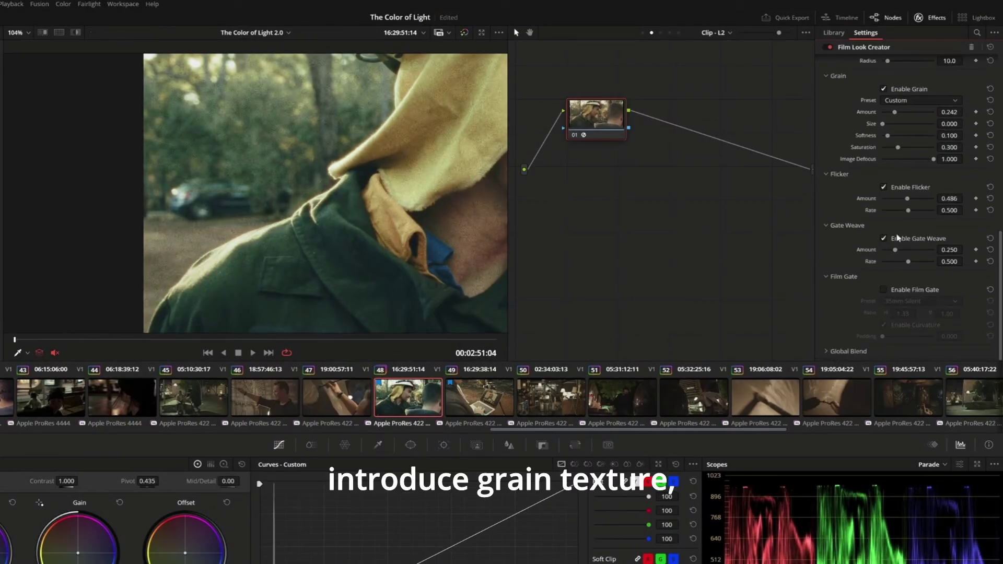
drag(895, 250, 910, 250)
key(space)
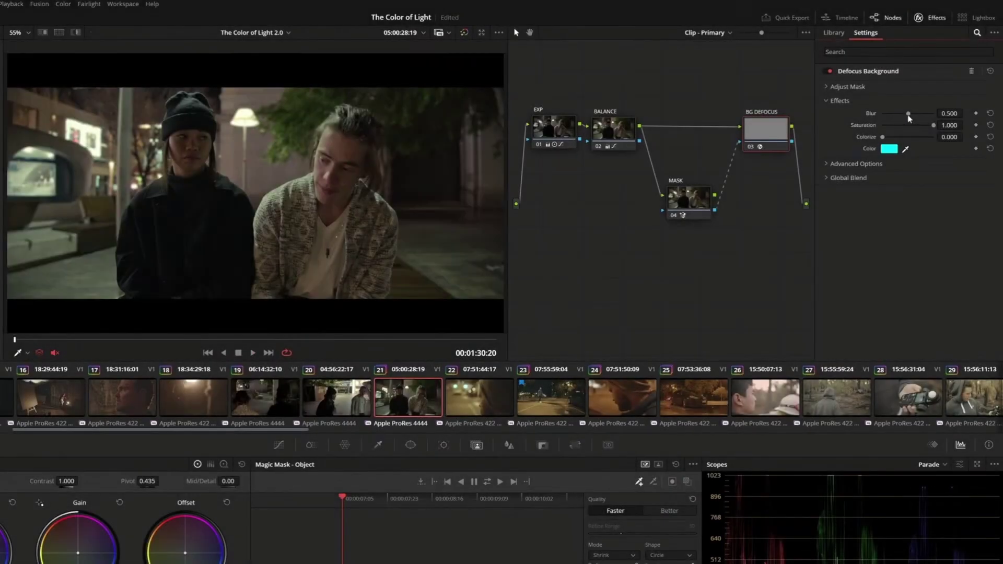
Apply Defocus Background to the BG DEFOCUS node with Blur 0.909, then play the clip.
mouse_move(922, 117)
mouse_down()
mouse_move(931, 115)
mouse_move(913, 117)
mouse_up()
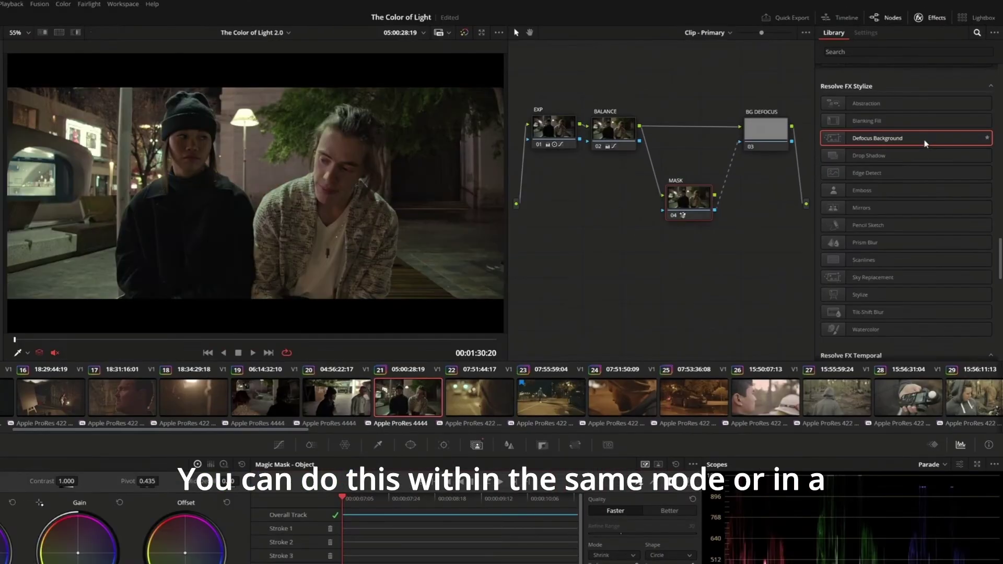
drag(925, 144, 760, 135)
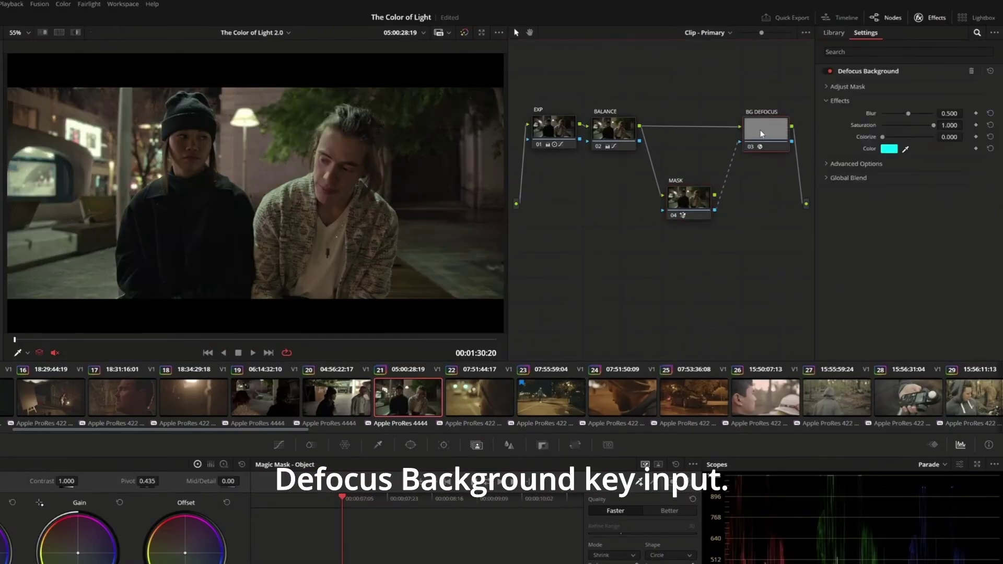
drag(892, 115, 897, 138)
key(space)
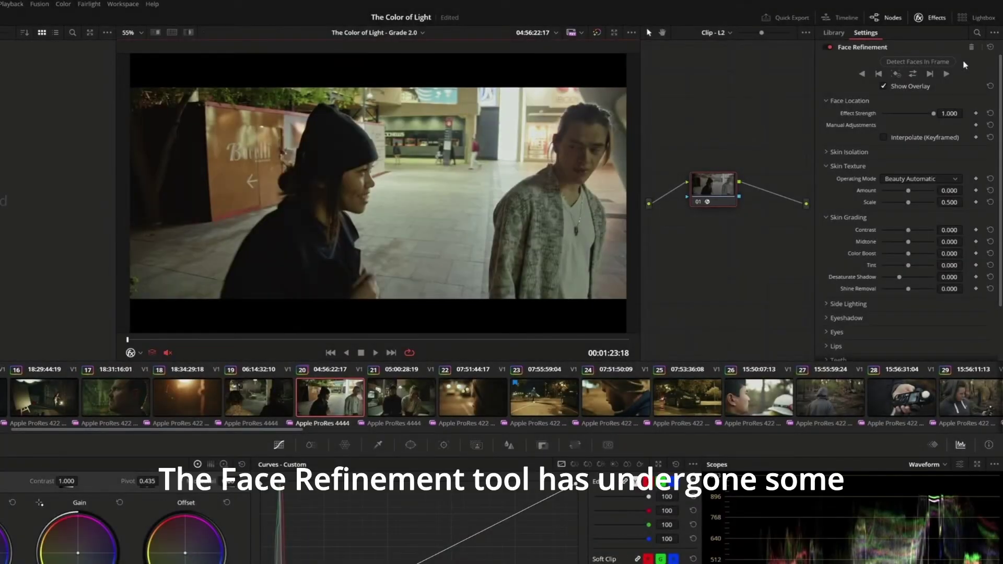
Detect both faces, select the left subject, widen its tracking box and move nose mesh points.
click(947, 62)
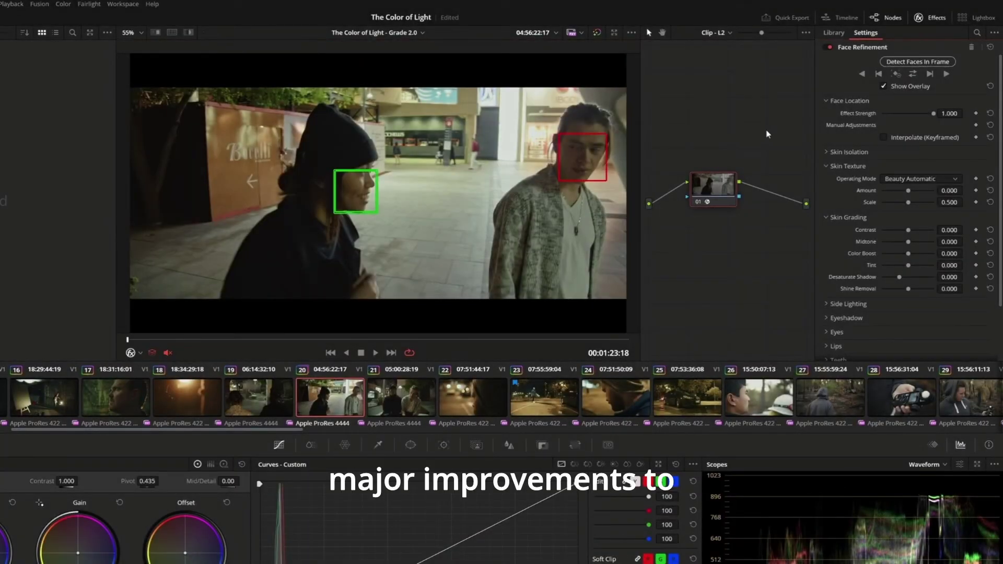
click(586, 166)
click(366, 190)
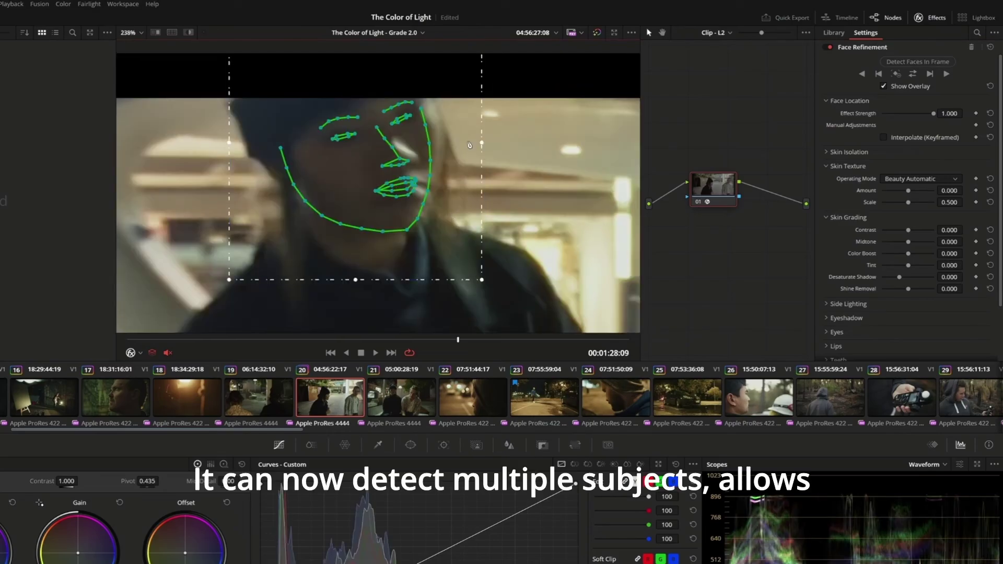
drag(482, 142, 496, 142)
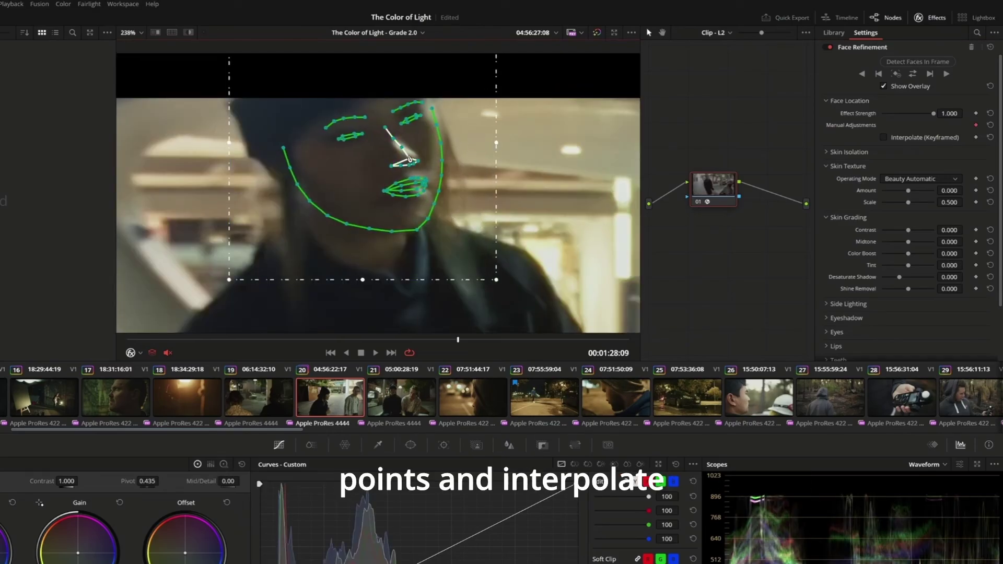
drag(411, 160, 421, 163)
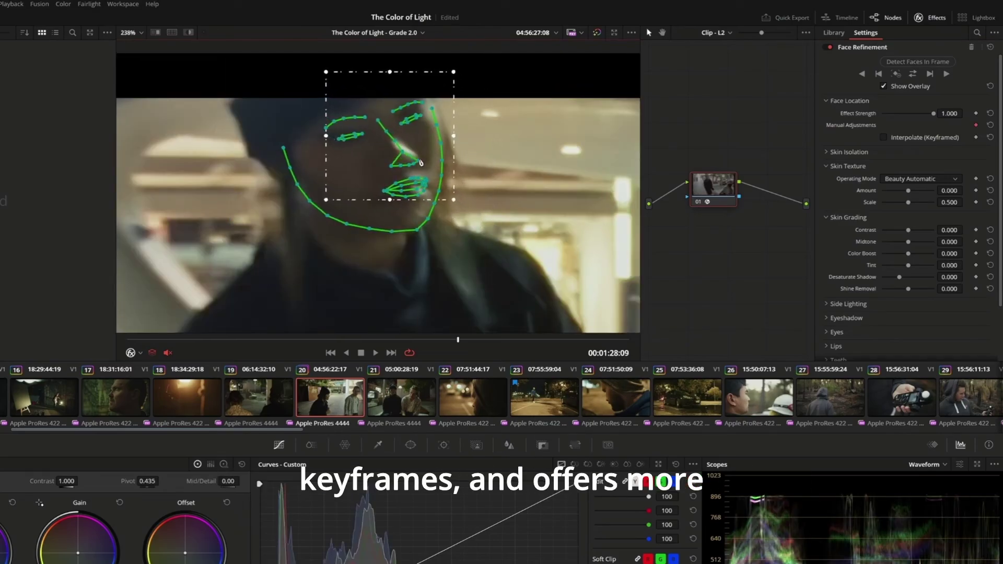
click(388, 131)
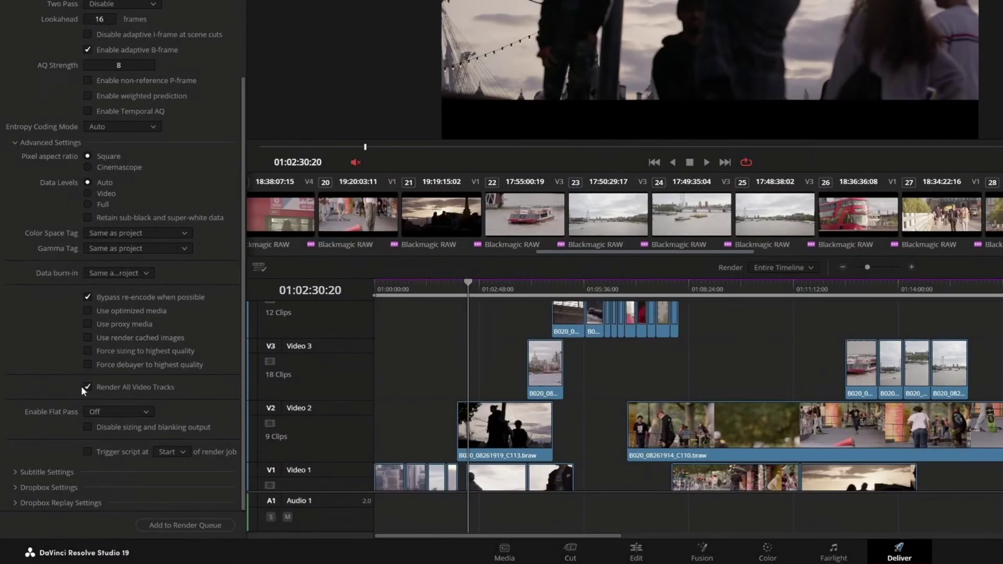
Turn off Render All Video Tracks and exclude Video 2 from the render.
click(86, 387)
click(144, 400)
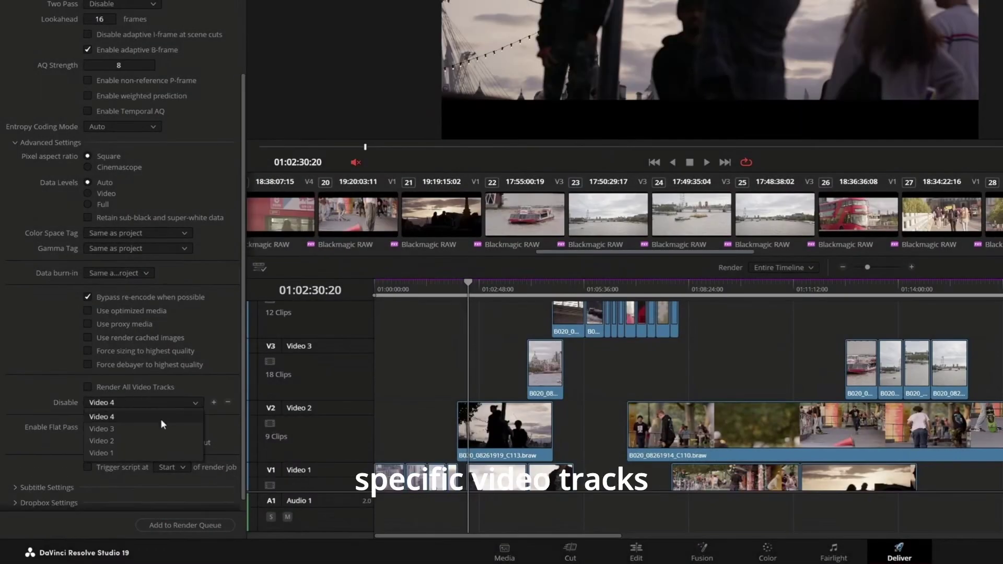
click(186, 416)
click(213, 402)
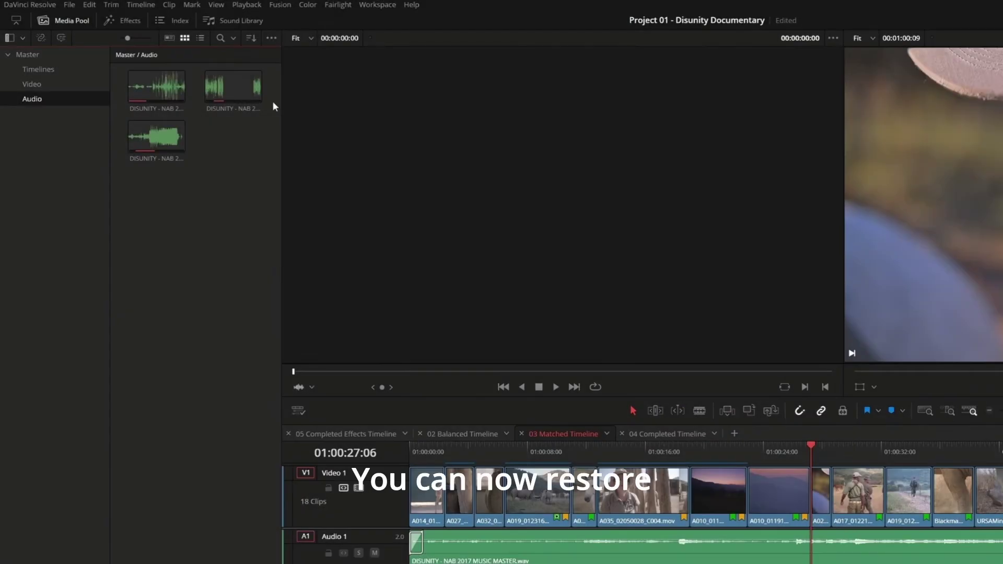
Show the Deleted Timeline Backups list from the Media Pool options menu.
click(269, 39)
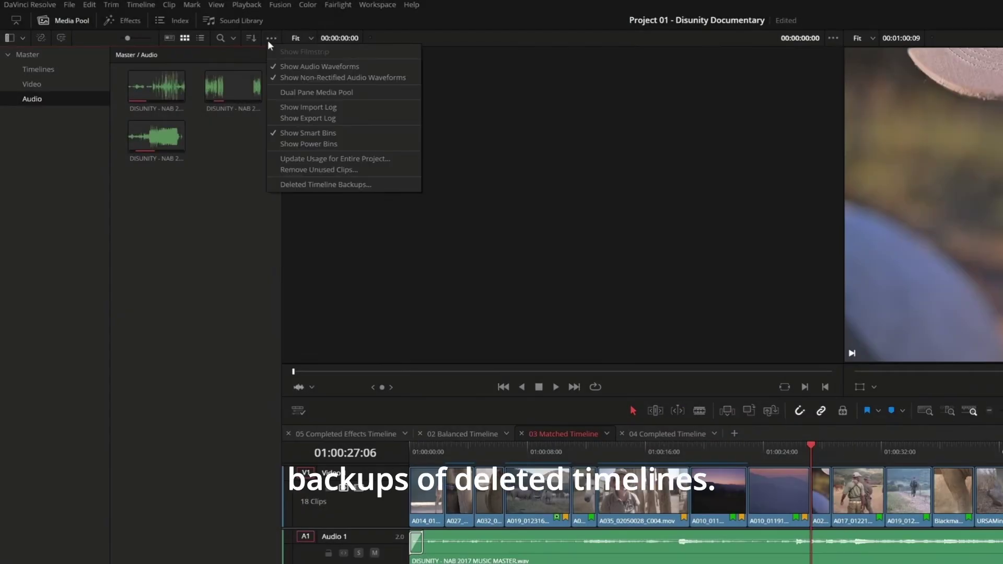
click(388, 184)
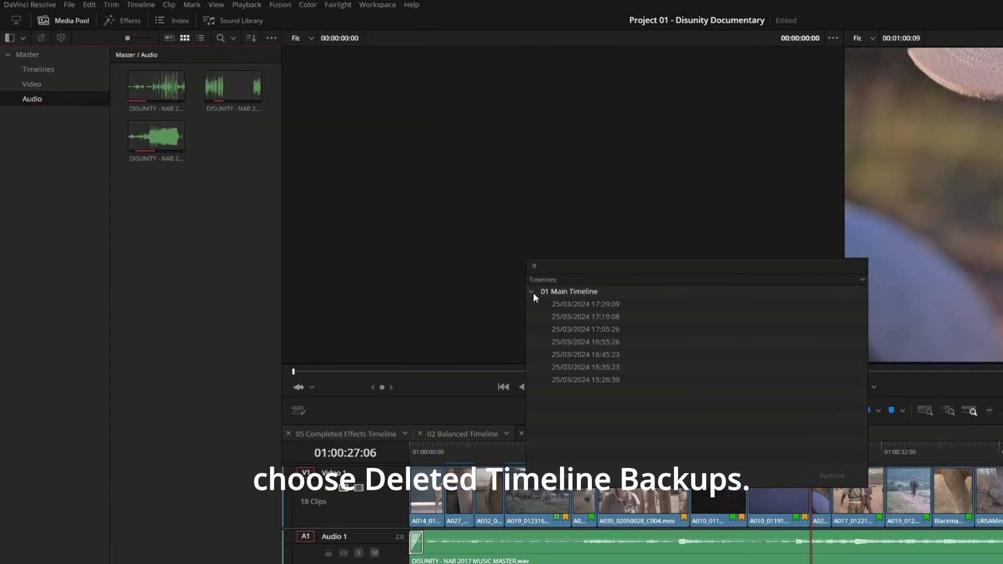
Add uTexture, uTexture Transform, uNormal Map and uShader nodes from the USD Material tools.
click(632, 329)
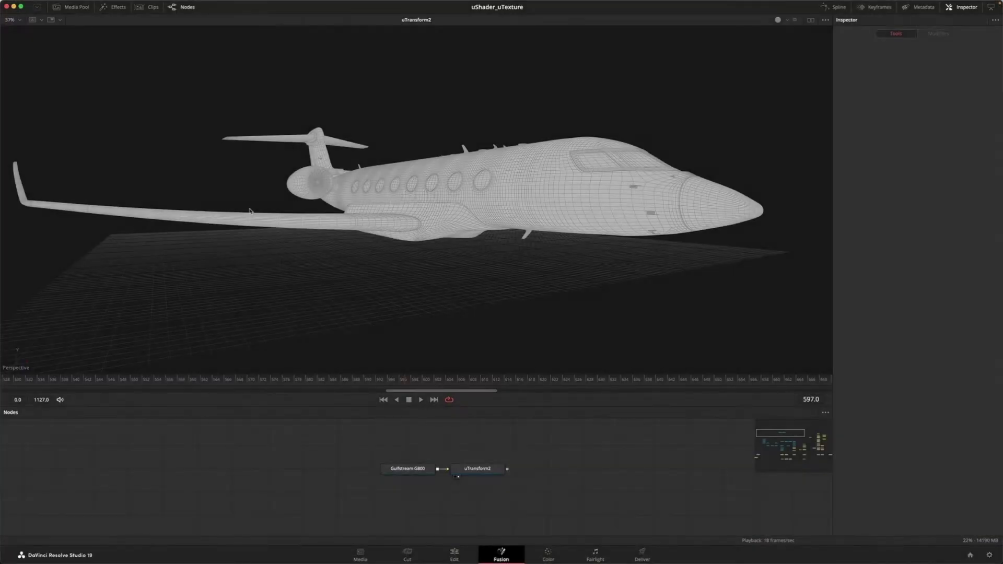
click(117, 7)
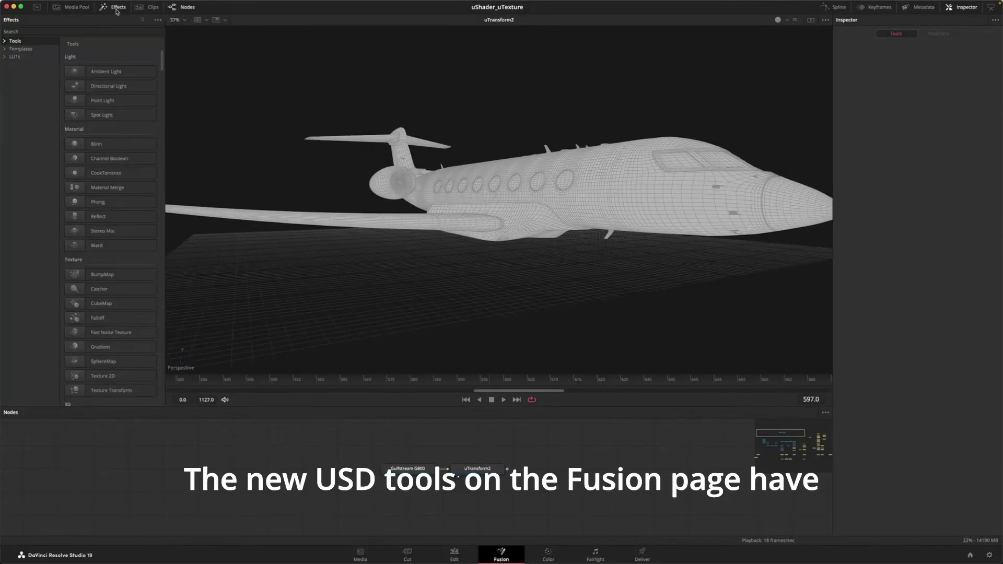
click(5, 41)
click(12, 261)
click(34, 275)
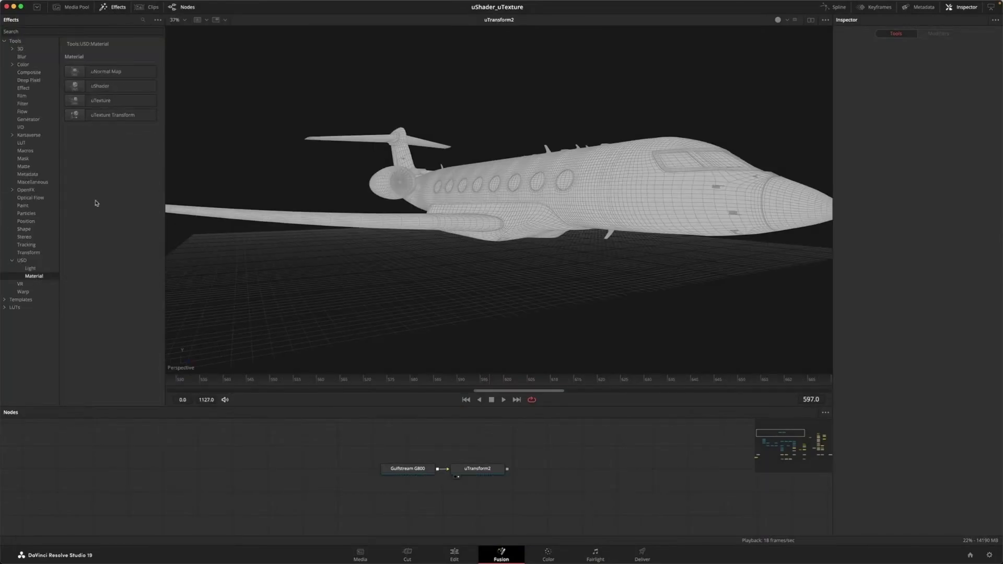
drag(100, 101, 337, 451)
double_click(113, 115)
click(106, 71)
click(99, 86)
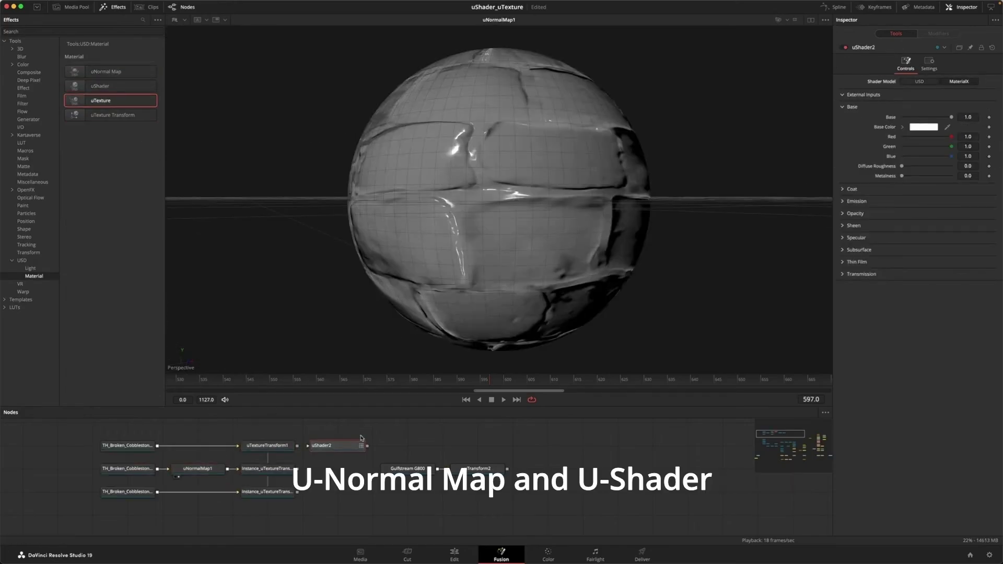
drag(298, 446, 330, 448)
Connect the second cobblestone texture into uShader2 and view its result on the sphere.
click(159, 468)
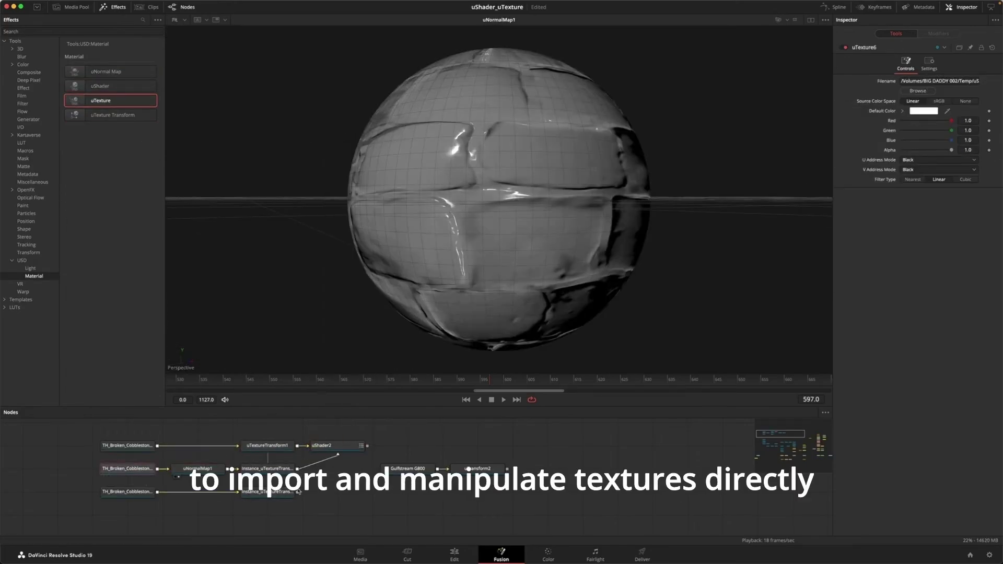
drag(299, 493, 339, 449)
click(358, 231)
click(349, 445)
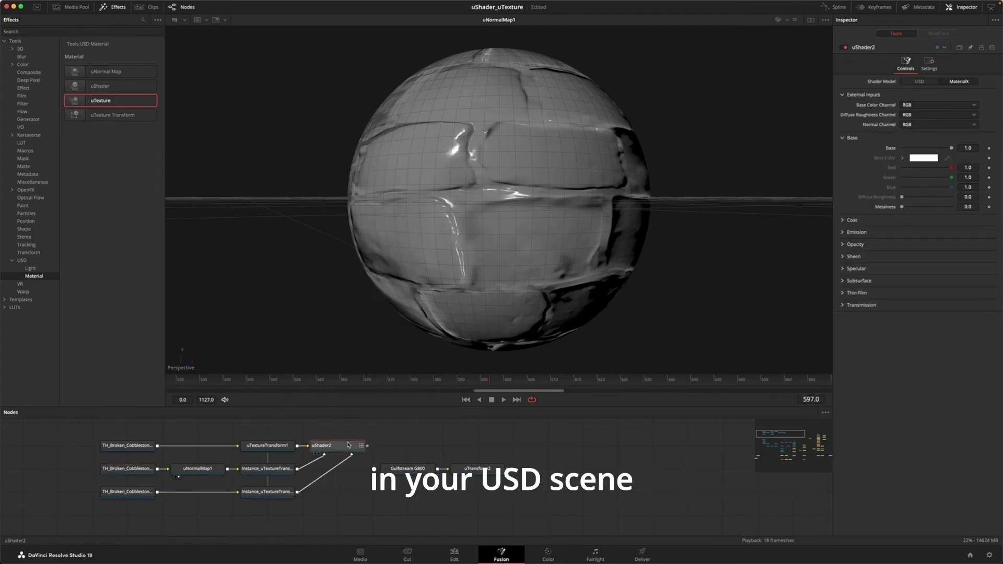
key(1)
Scale the cobblestone texture to 2.638 and view the textured jet from uReplaceMaterial3.
click(268, 446)
drag(912, 157, 931, 158)
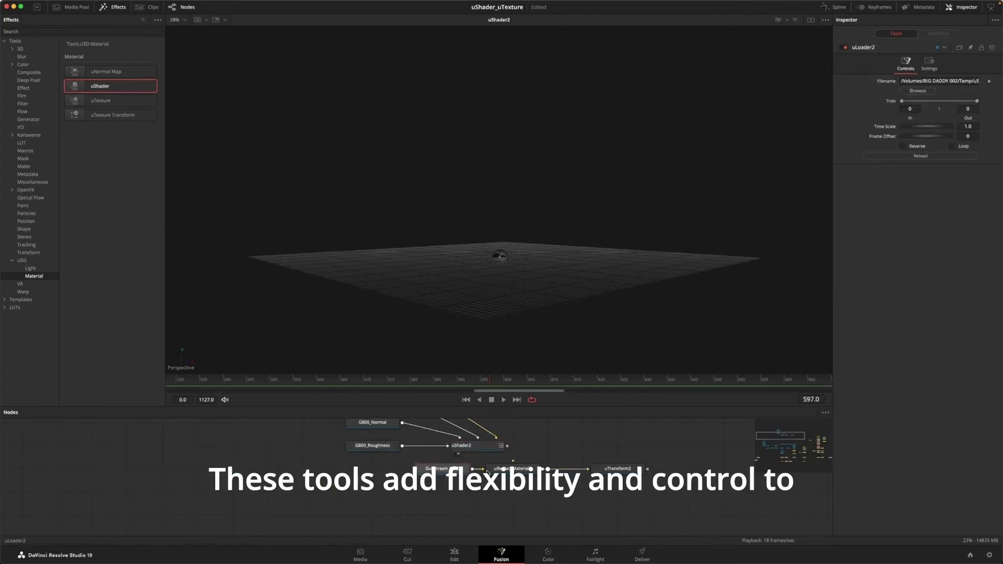
key(1)
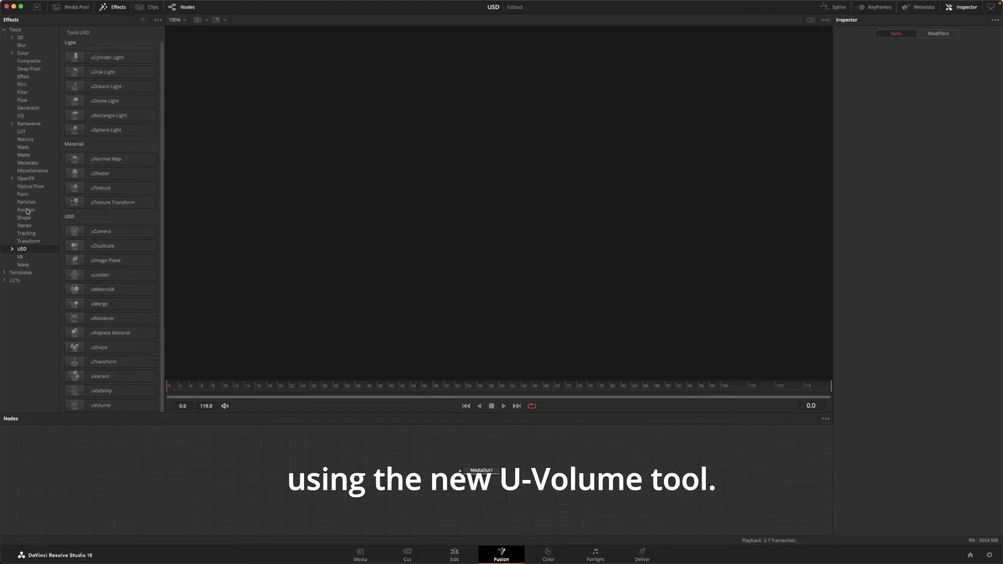
Add a USD uVolume node loading fluid_data_0250.vdb and raise its Temperature so the fire glows whiter.
click(13, 250)
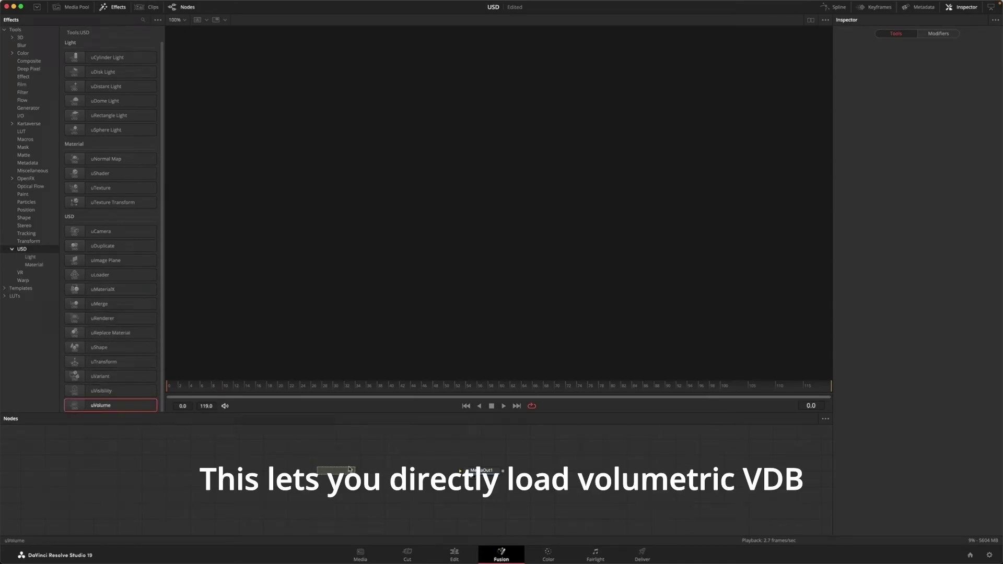
drag(366, 472, 366, 472)
click(430, 132)
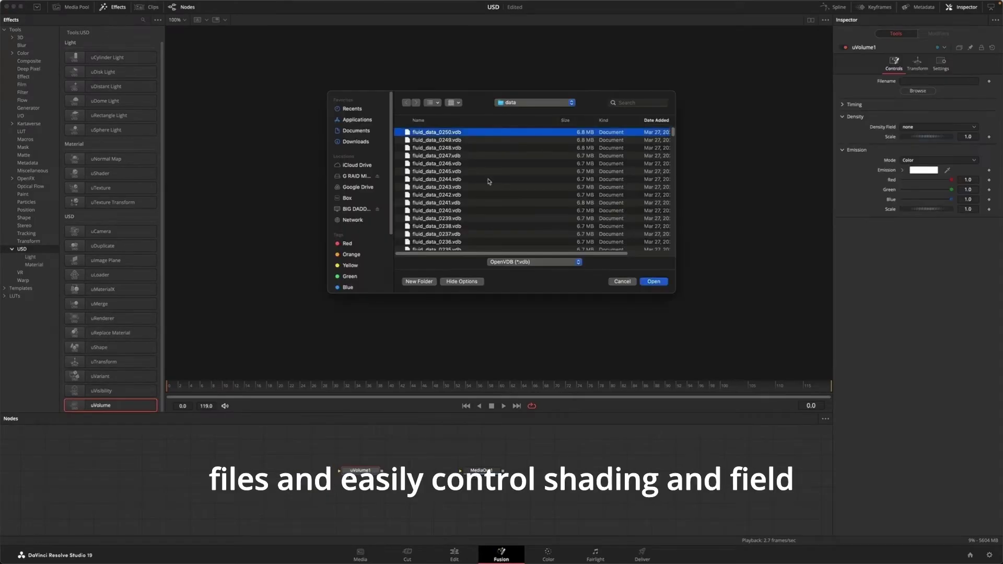
click(653, 282)
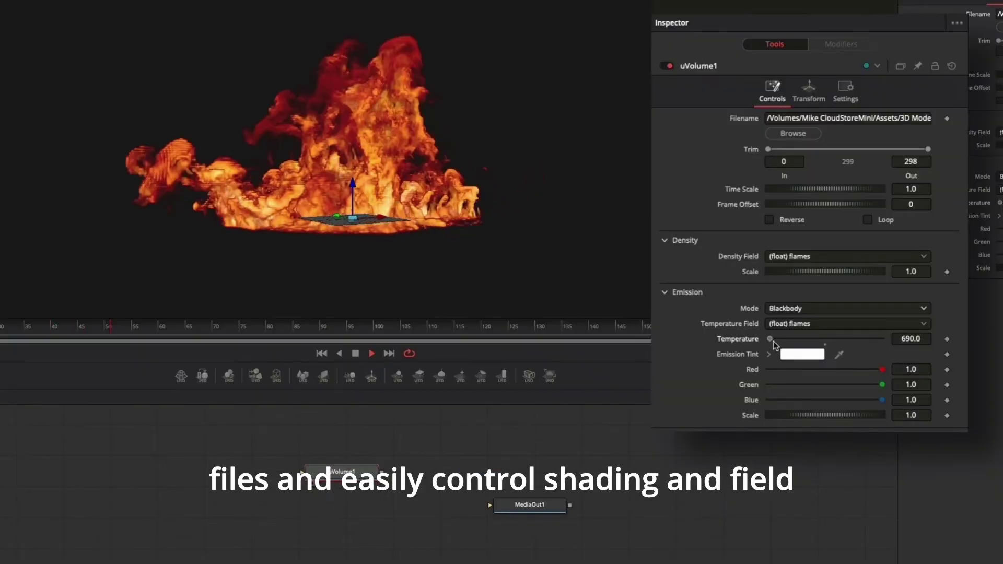
drag(774, 344, 873, 350)
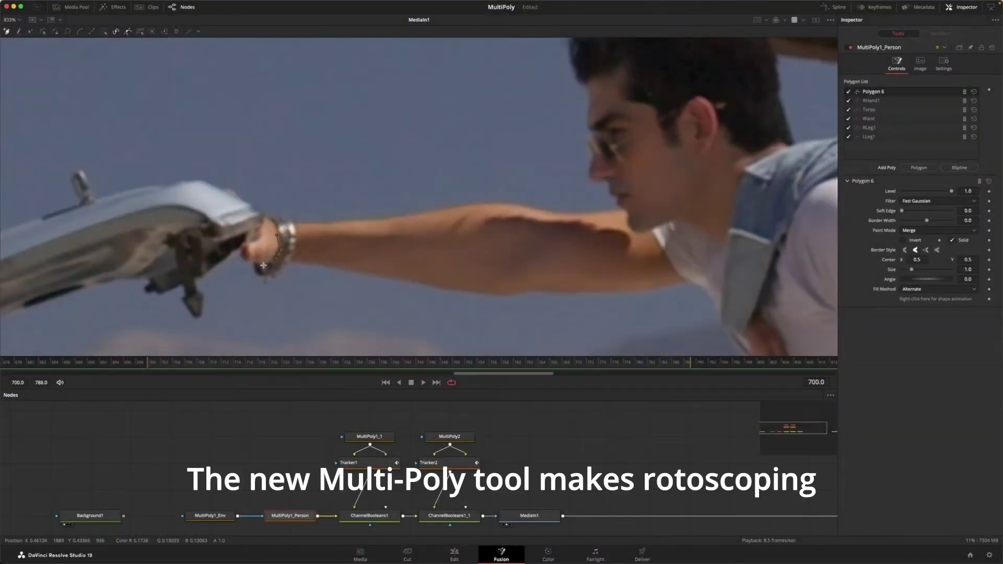
Trace a polygon around the actor's upper arm and elbow and name it RForearm.
click(426, 213)
click(479, 205)
click(511, 204)
click(529, 209)
click(538, 253)
click(528, 290)
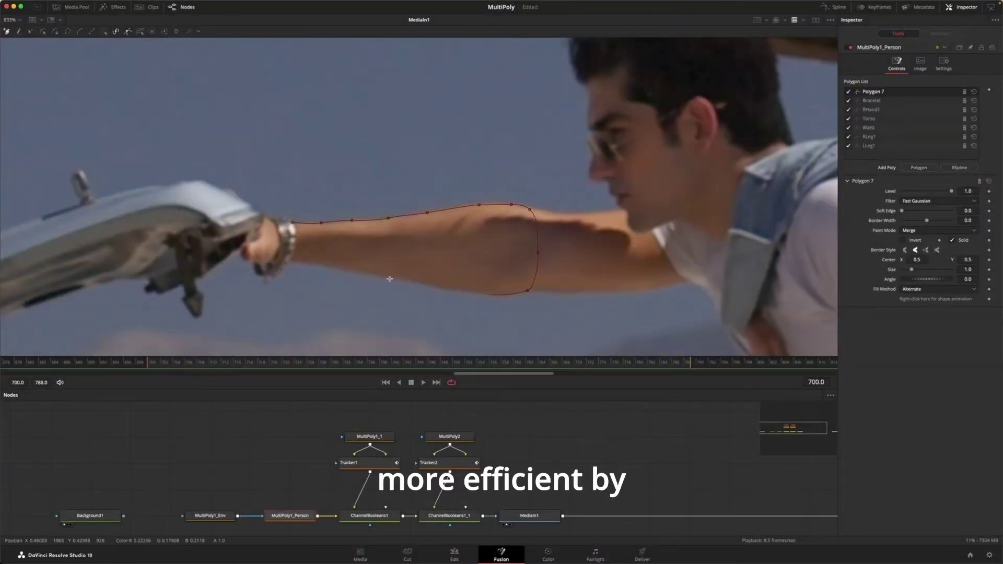
key(Return)
Add another polygon and outline the actor's shoulder with six points.
click(919, 167)
click(516, 204)
click(552, 213)
click(575, 214)
click(610, 212)
click(650, 201)
click(690, 187)
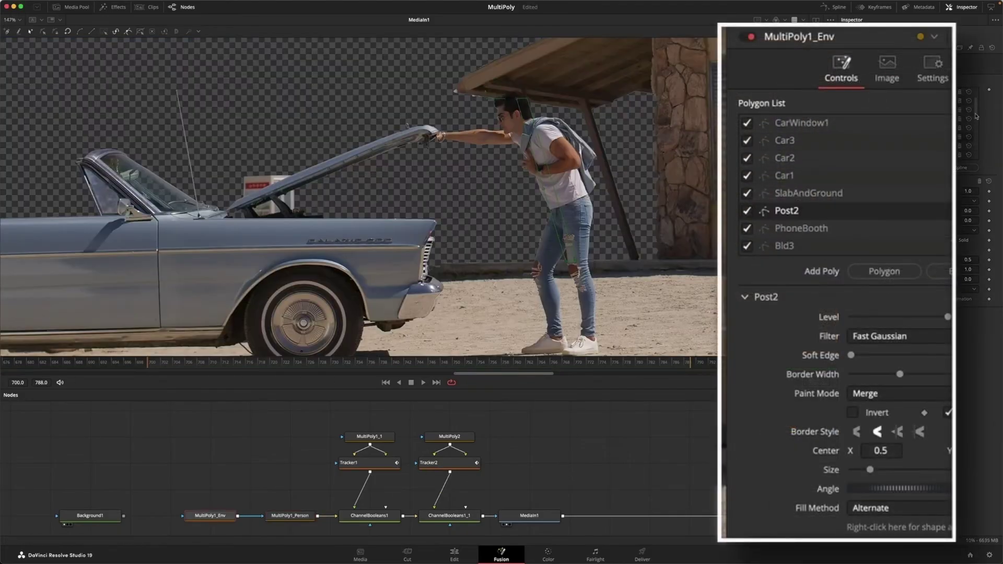
Select the Hole1 polygon, then view the ColorCorrector1 output and the Merge1 motel composite.
scroll(976, 116, down, 5)
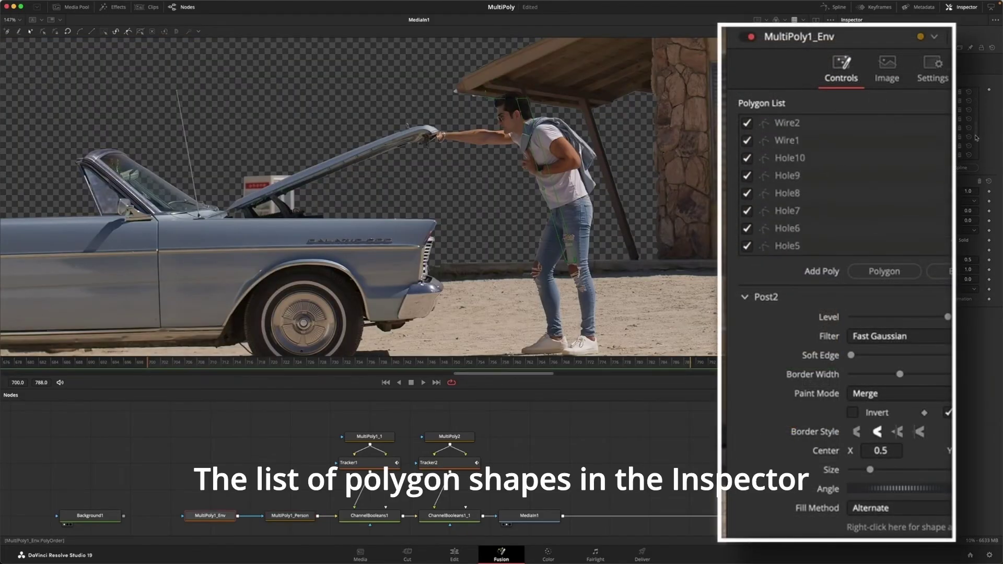
scroll(976, 138, down, 2)
click(968, 144)
scroll(912, 128, down, 2)
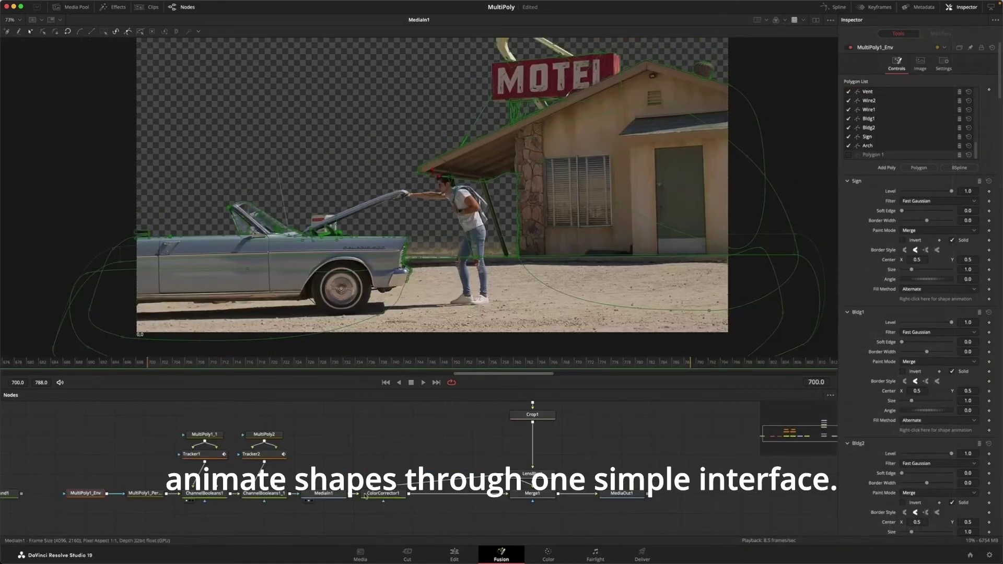
click(366, 498)
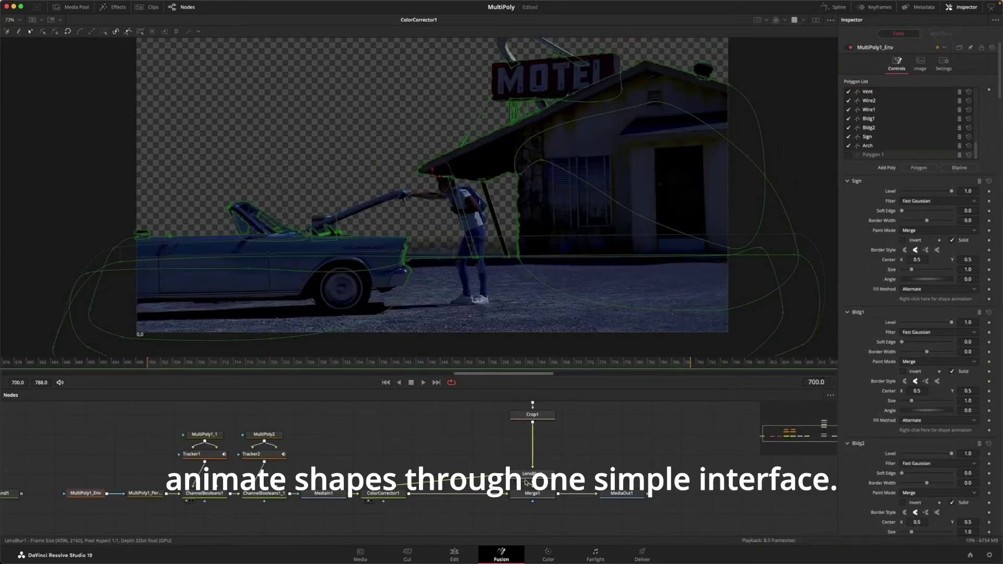
click(519, 501)
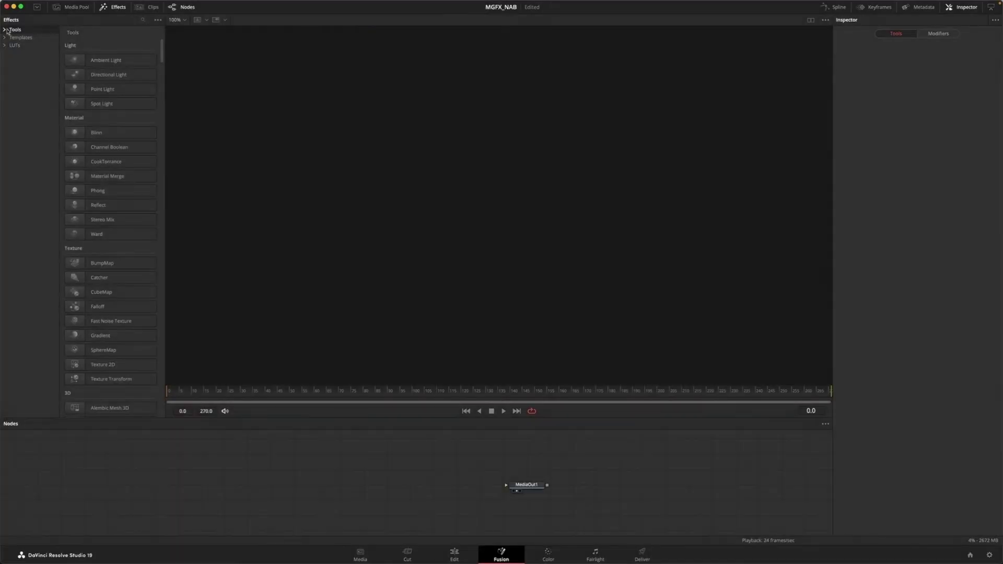
Add sText and sBSpline shape nodes, then pull the spline's bottom-left point left to reshape it.
click(25, 217)
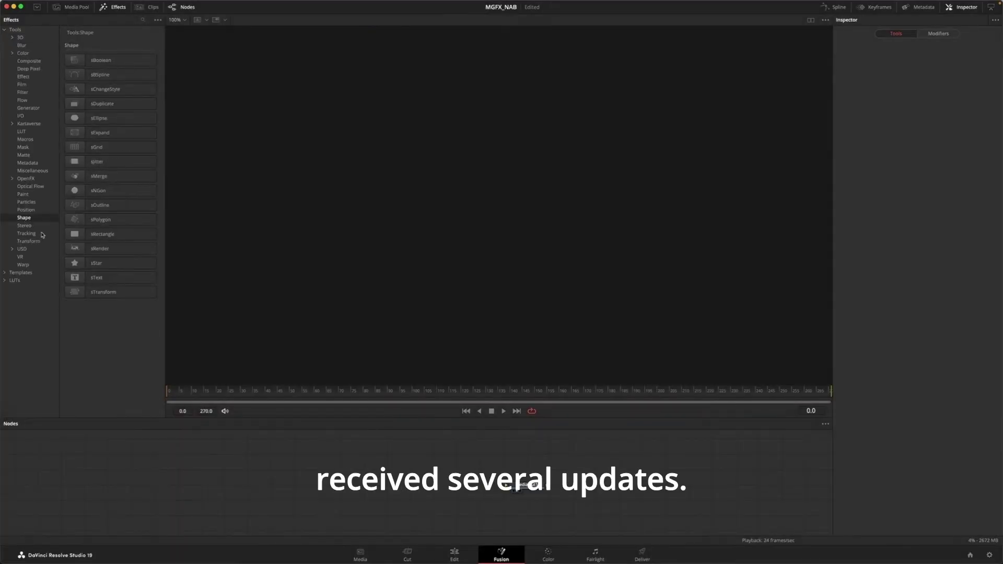
drag(96, 278, 418, 473)
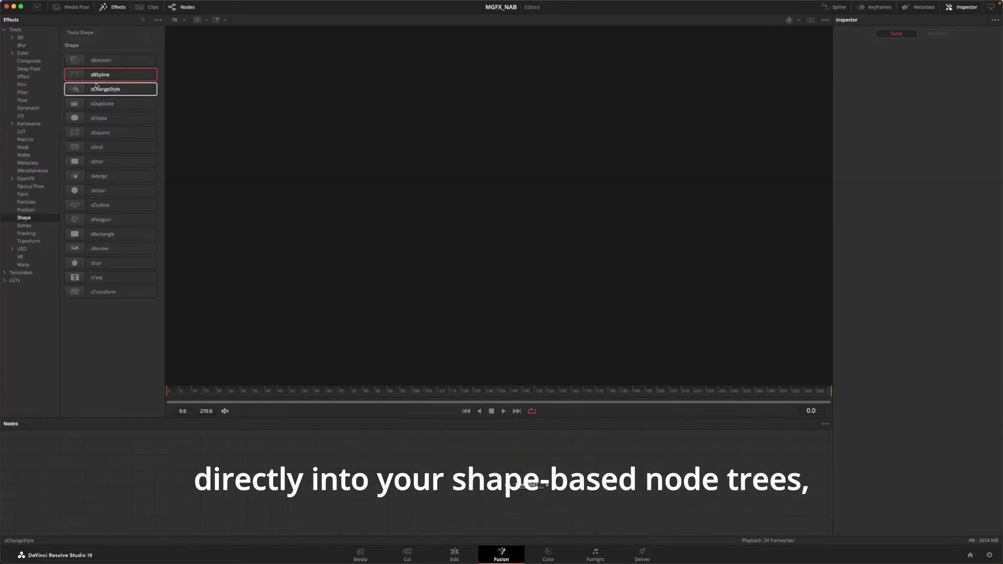
drag(112, 85, 370, 473)
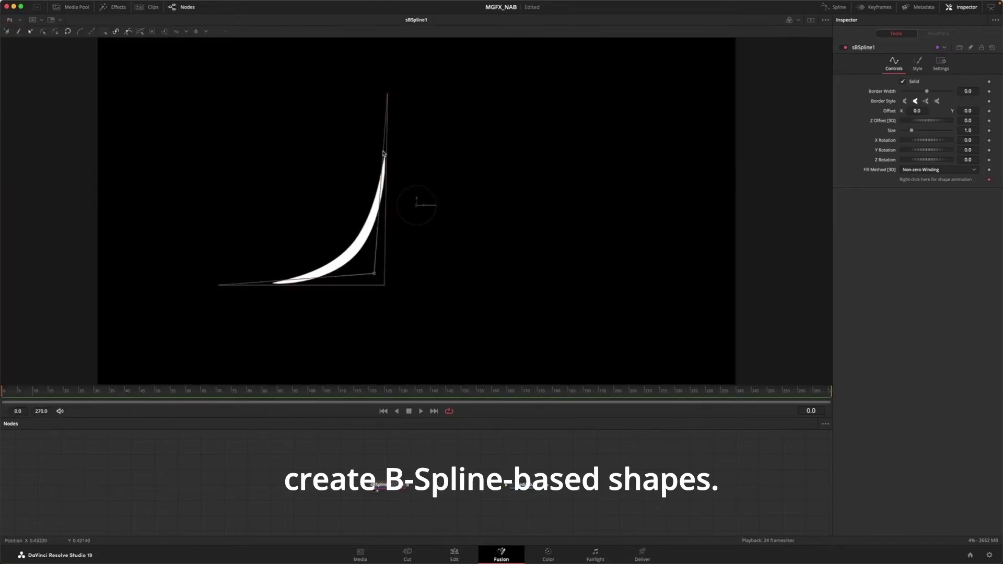
drag(224, 287, 208, 286)
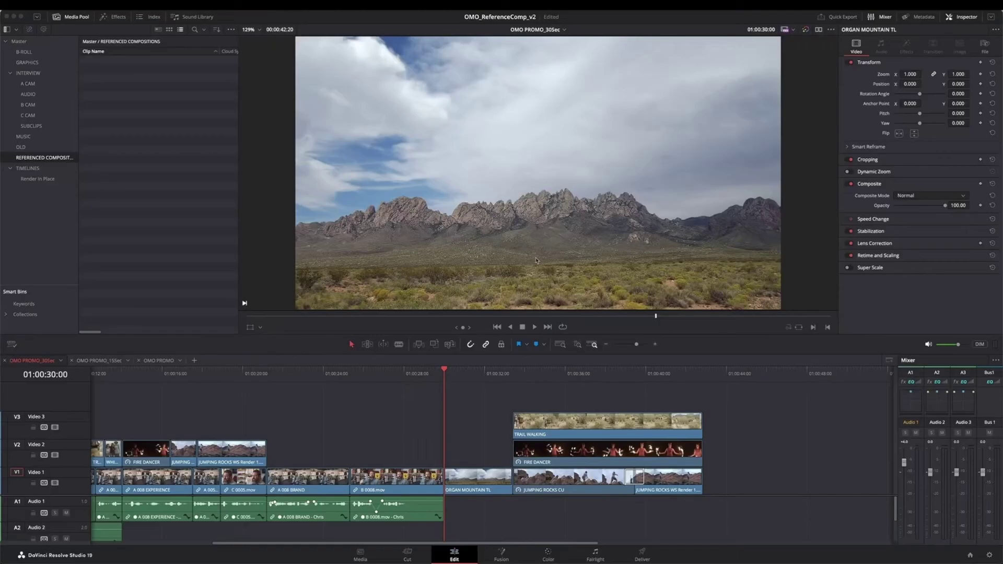
Turn the ORGAN MOUNTAIN TL clip into a referenced composition named ClosingTag.
right_click(480, 479)
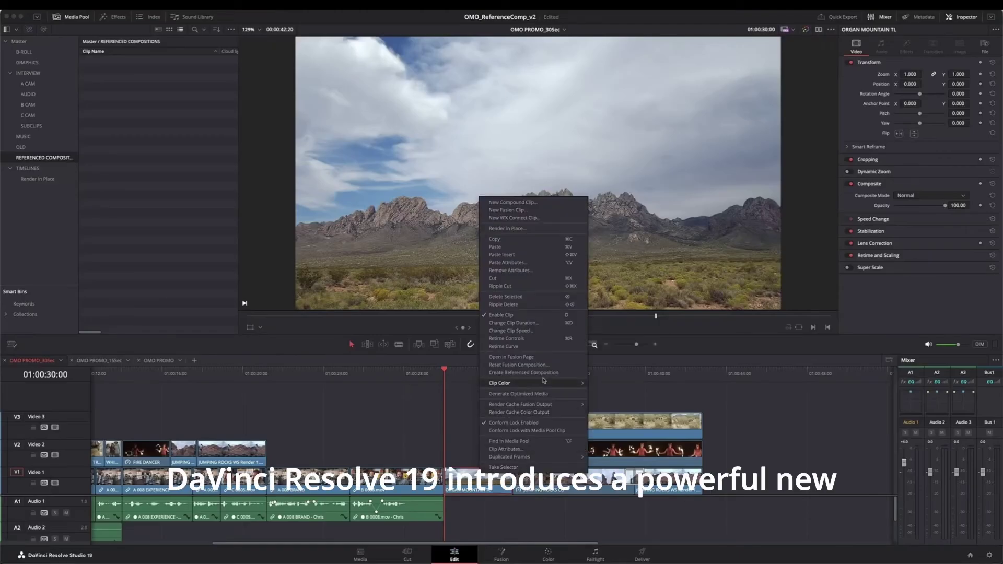
click(571, 374)
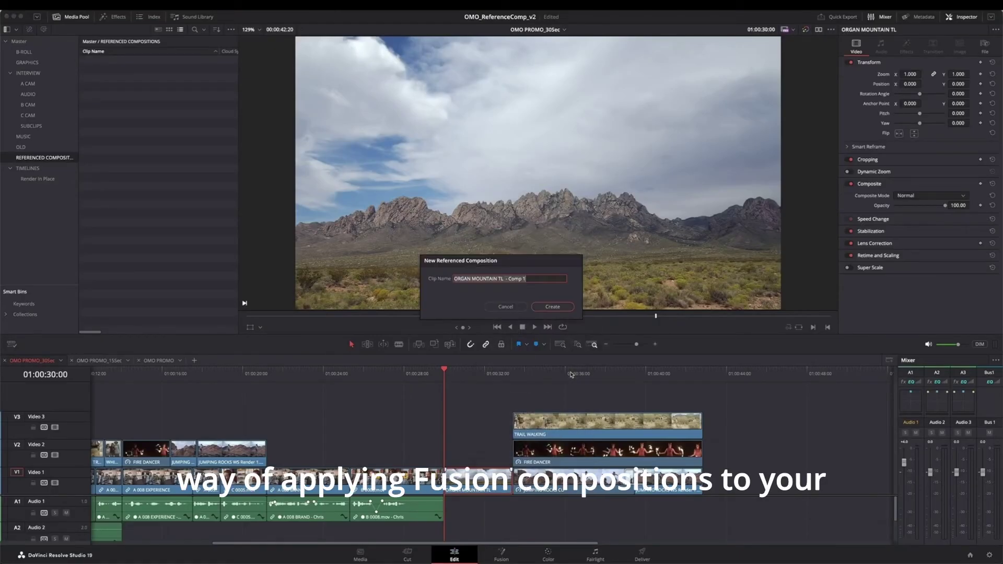
text(ClosingTag)
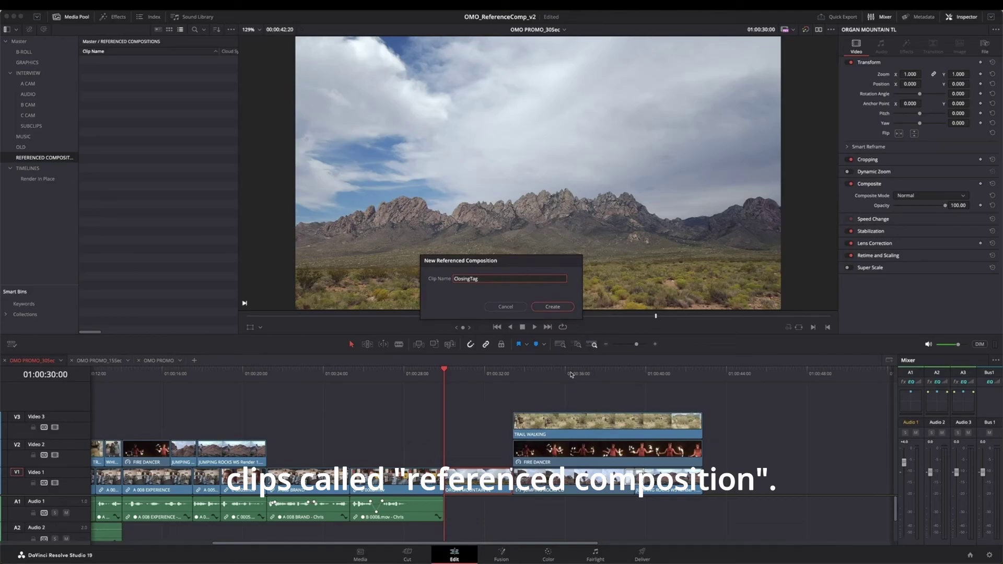
key(Return)
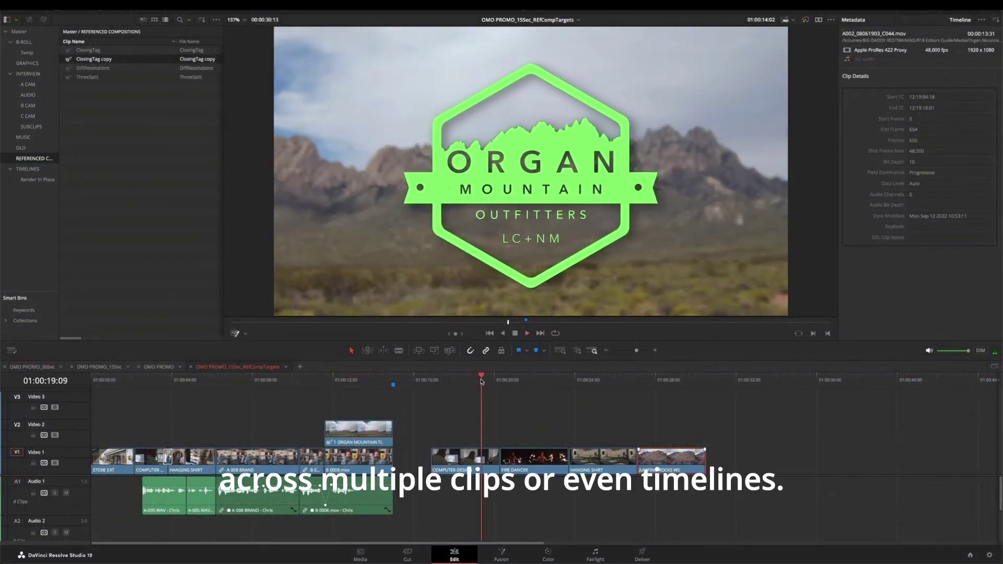
Create another referenced composition named Closing from the clip at the FIRE DANCER position.
click(560, 459)
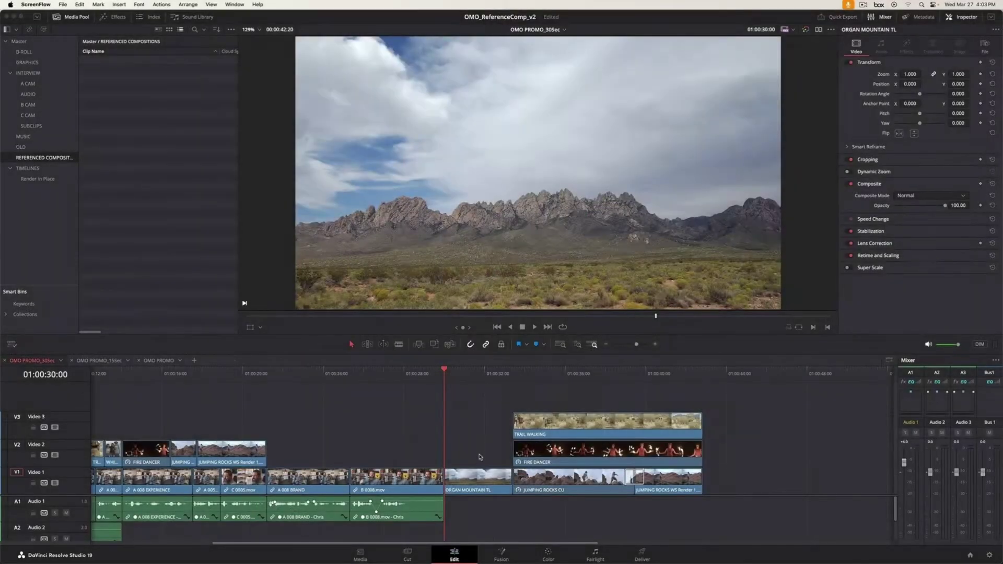
right_click(479, 478)
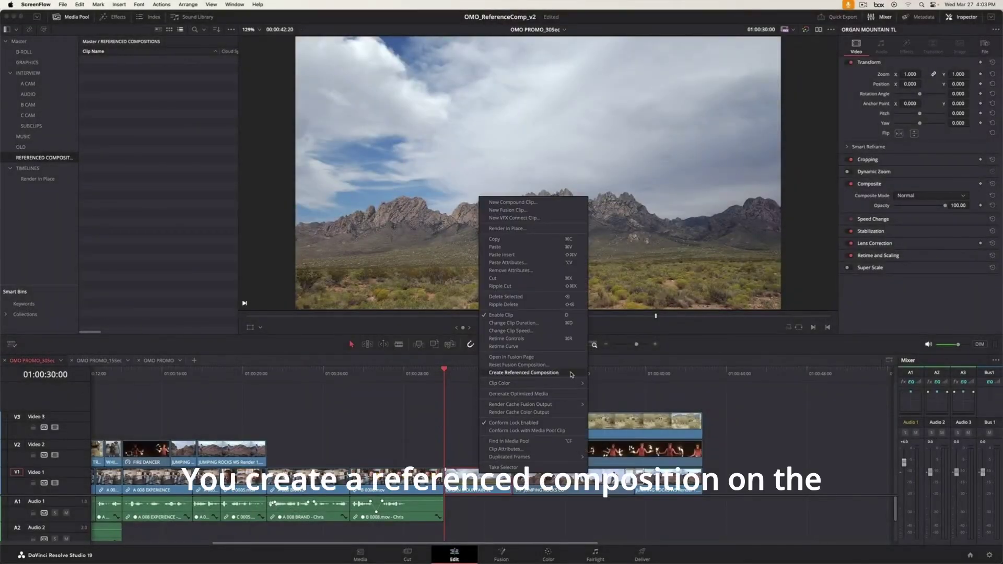
click(523, 373)
text(ClosingTag)
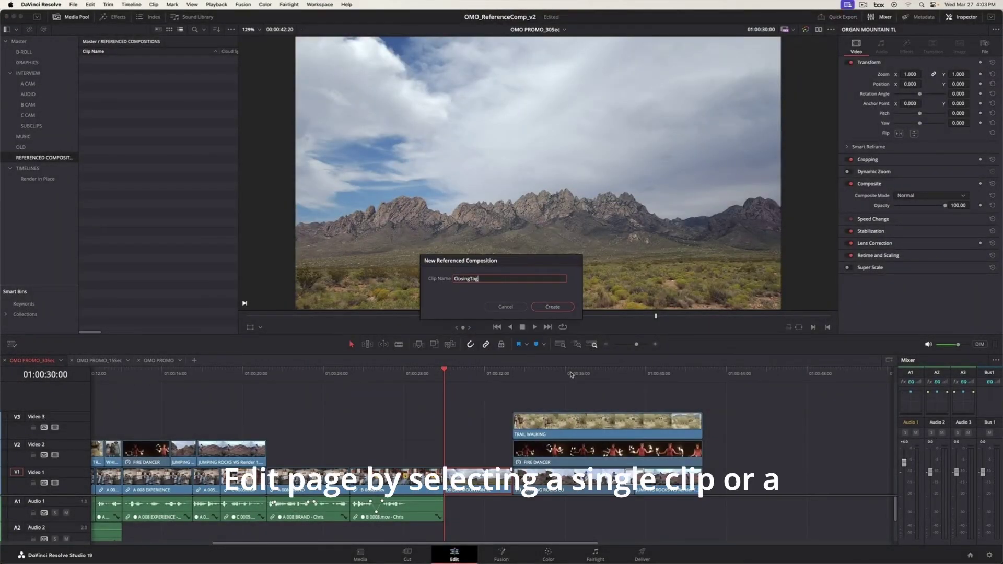
key(Return)
Make the three stacked clips into a referenced composition named ThreeSplit.
drag(606, 434, 681, 495)
right_click(607, 444)
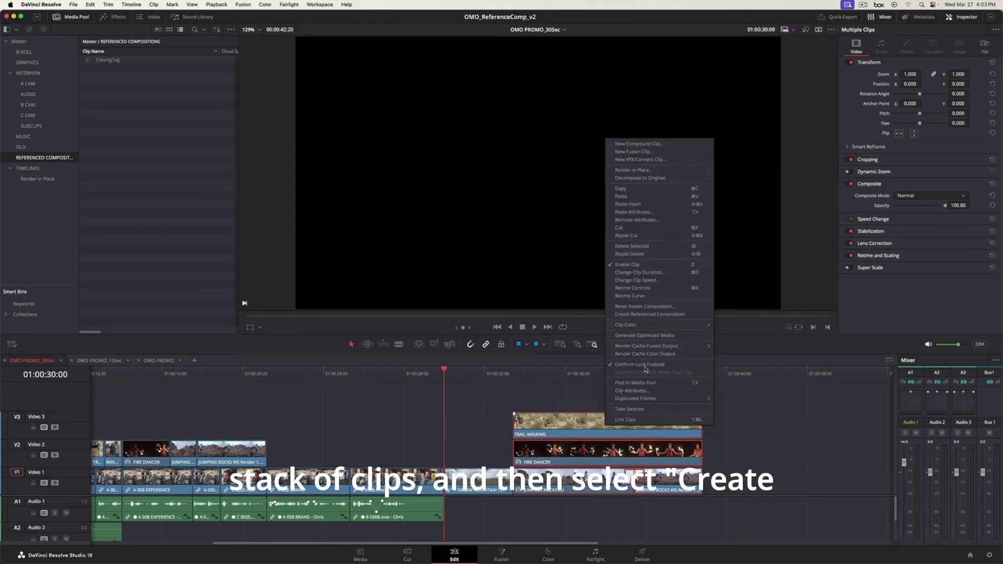
click(697, 314)
text(Thr)
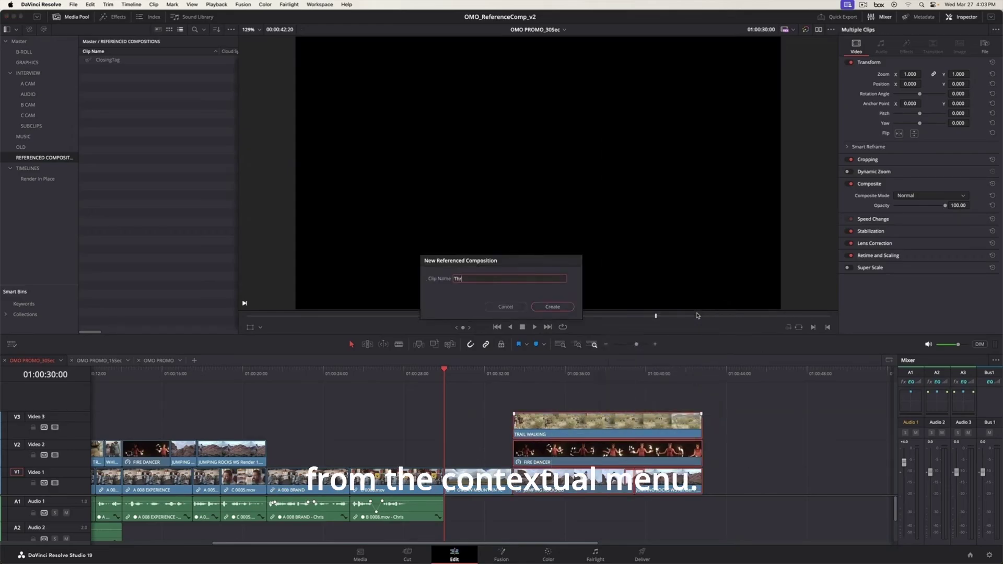
text(eeSplit)
key(Return)
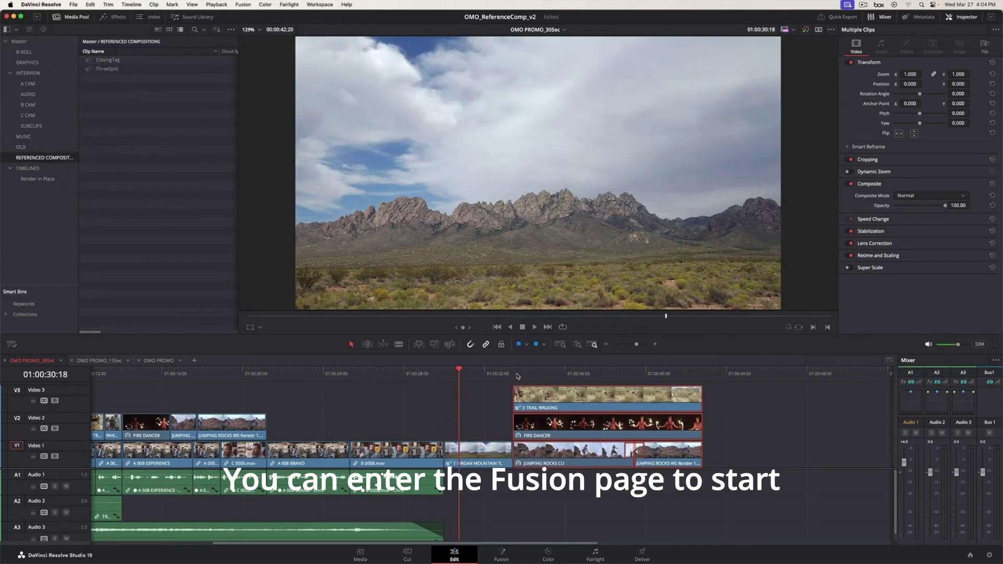
Link the ORGAN MOUNTAIN TL clip to ClosingTag and raise the logo's Red to 1.0.
click(503, 555)
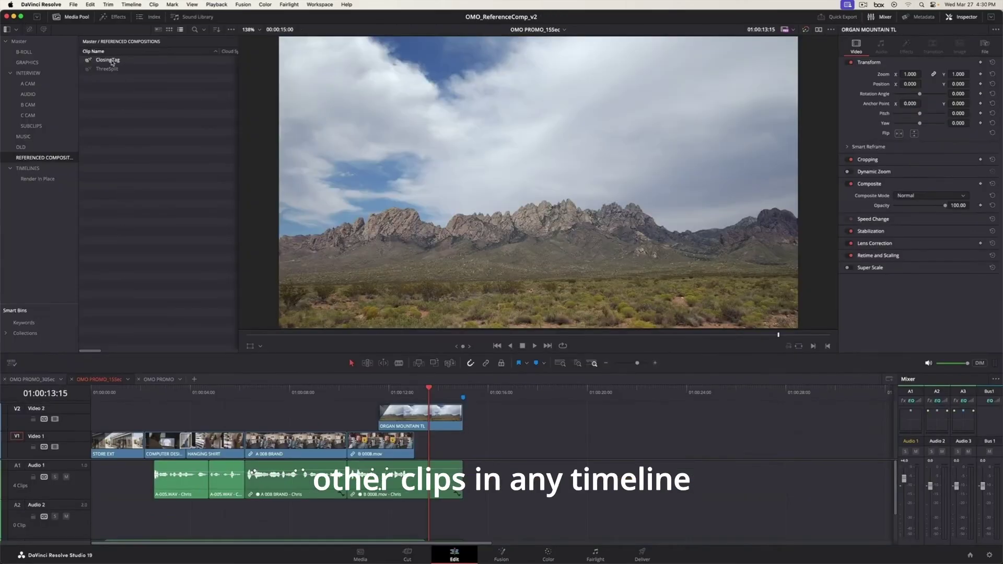
click(111, 61)
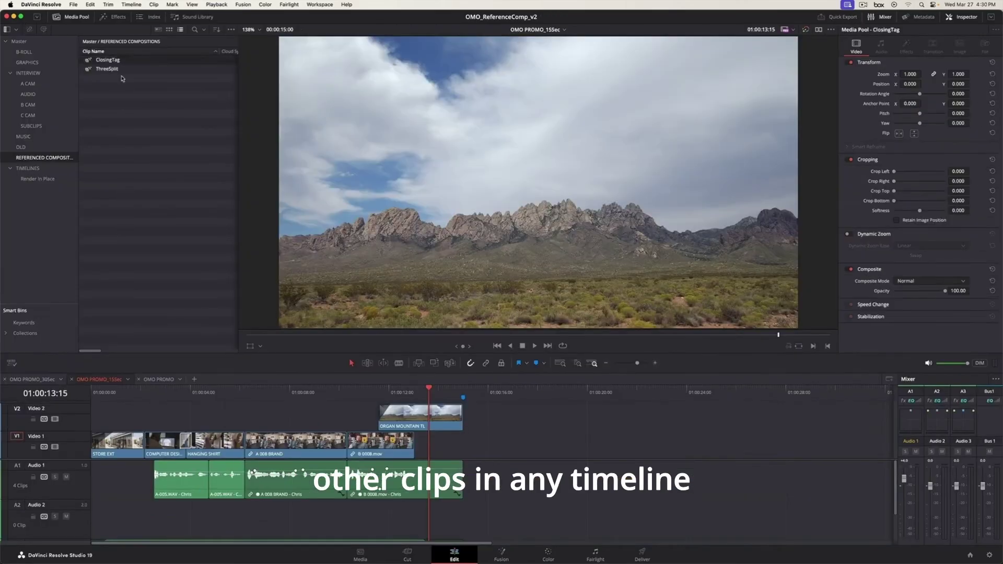
right_click(441, 418)
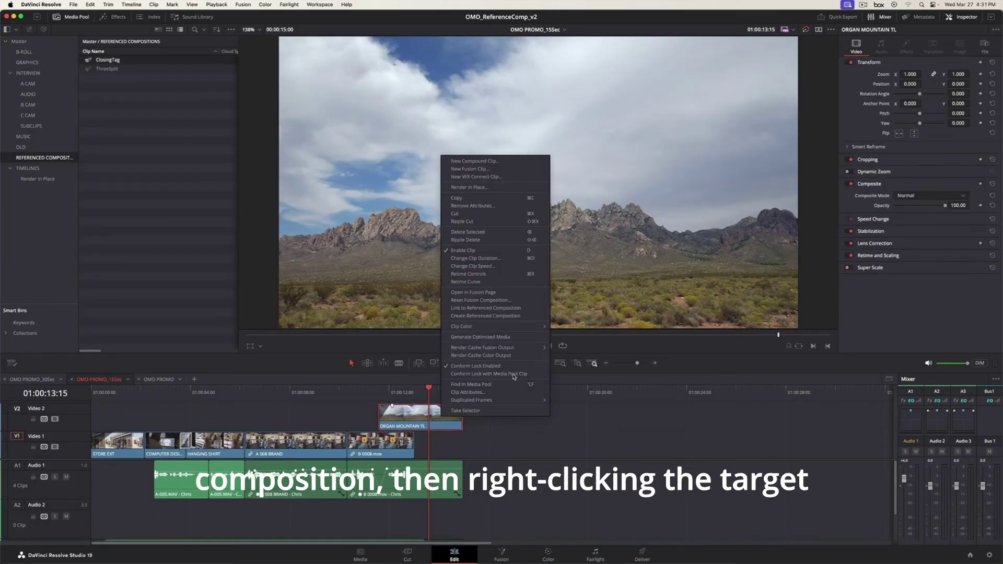
click(532, 309)
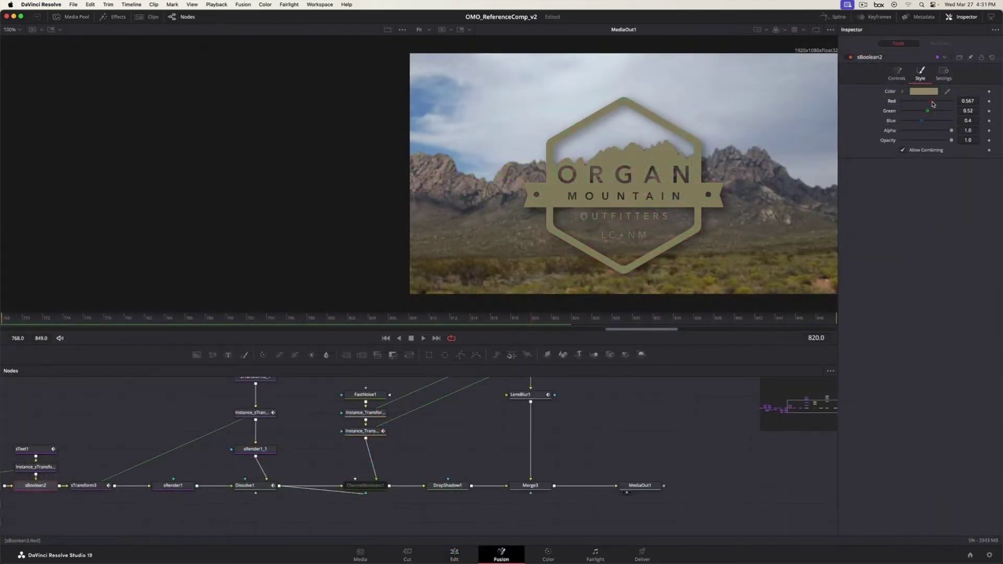
drag(933, 103, 952, 102)
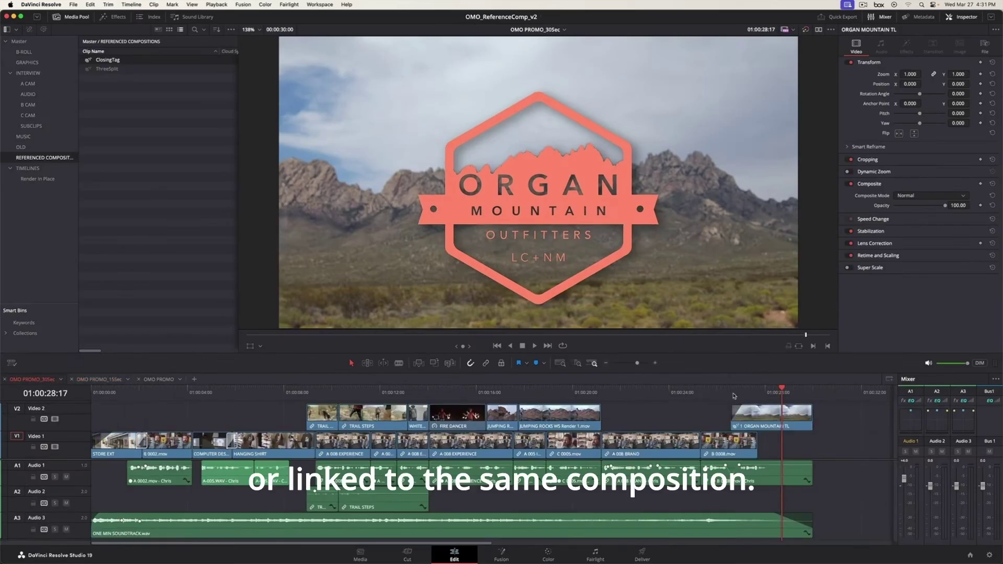
Delete the ORGAN MOUNTAIN TL clip and drop a fresh ORGAN MOUNTAIN TL into the V1 gap.
drag(735, 396, 787, 393)
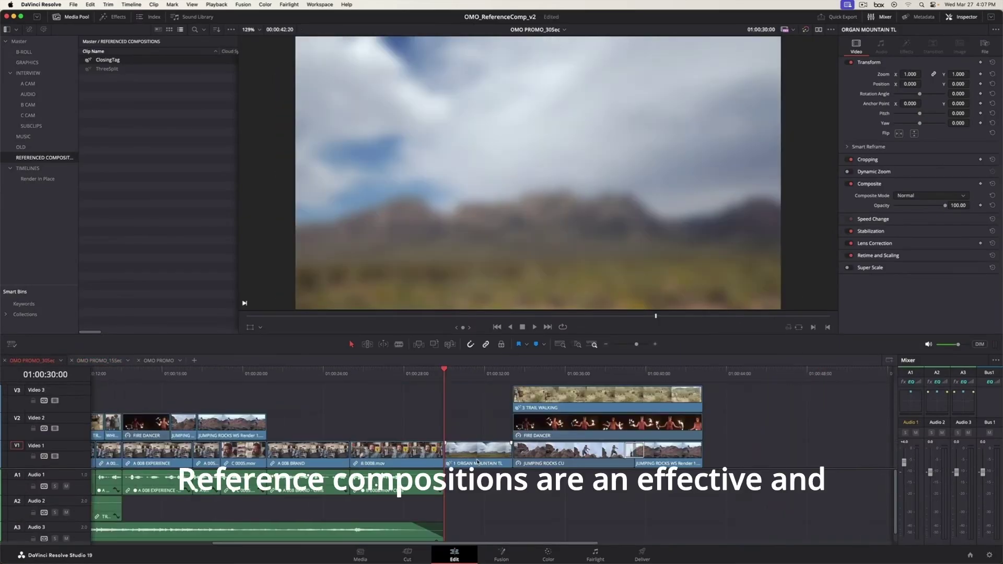
key(BackSpace)
double_click(87, 61)
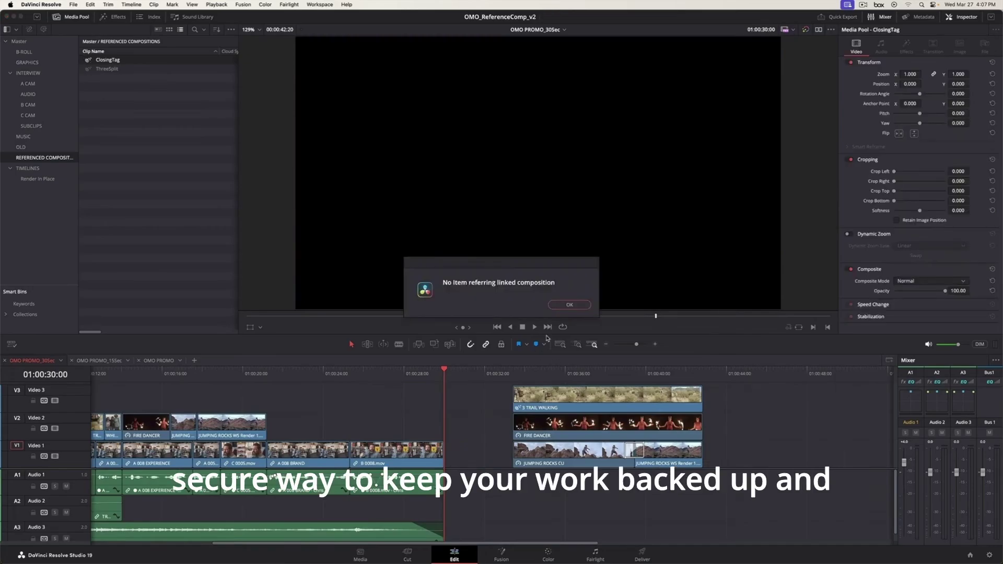
click(569, 305)
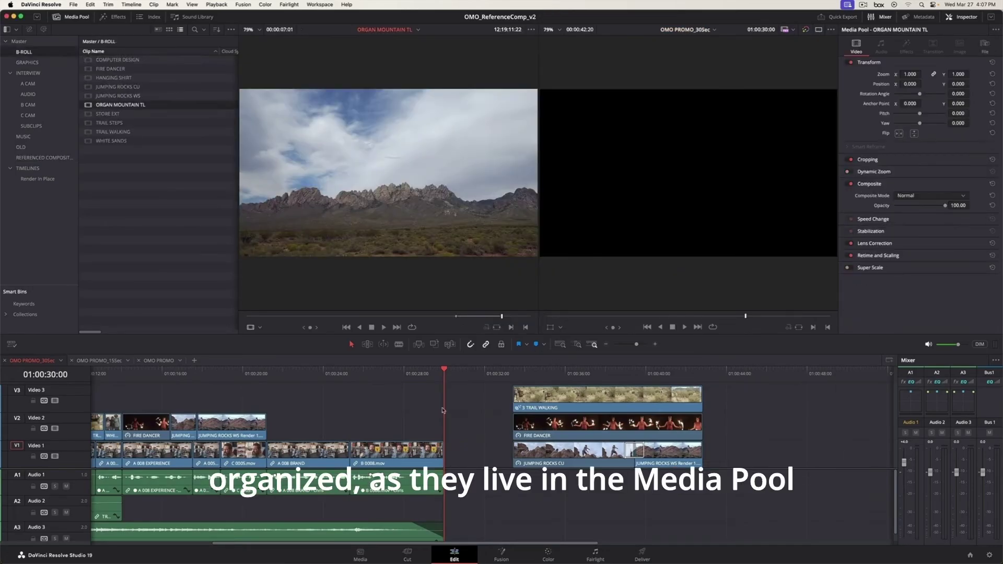
drag(388, 173, 795, 139)
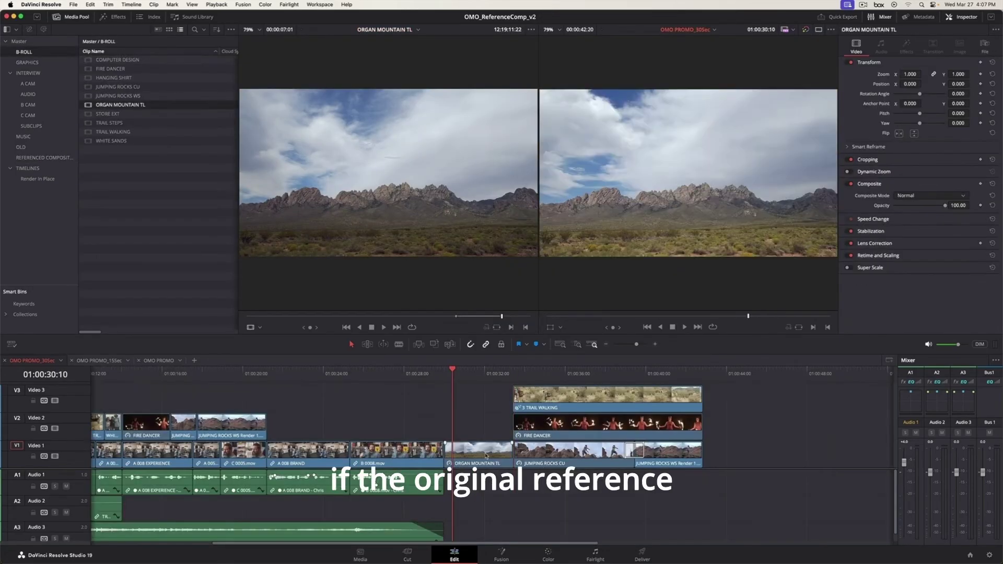
right_click(474, 457)
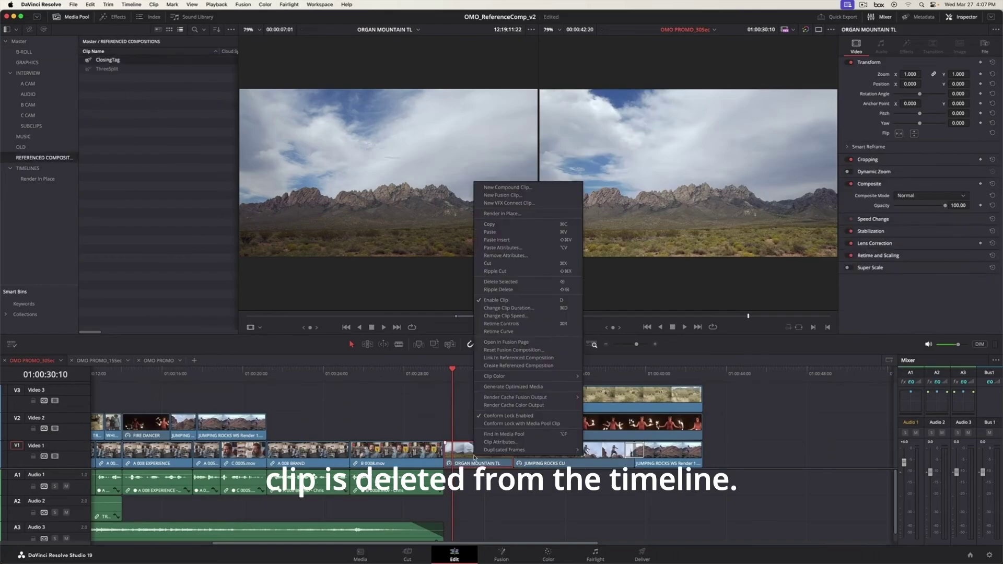
Link the replacement clip, then add an OCIO Colorspace converting BMDFilm WideGamut Gen5 to Gamma 2.4 Rec.709 - Texture.
click(517, 359)
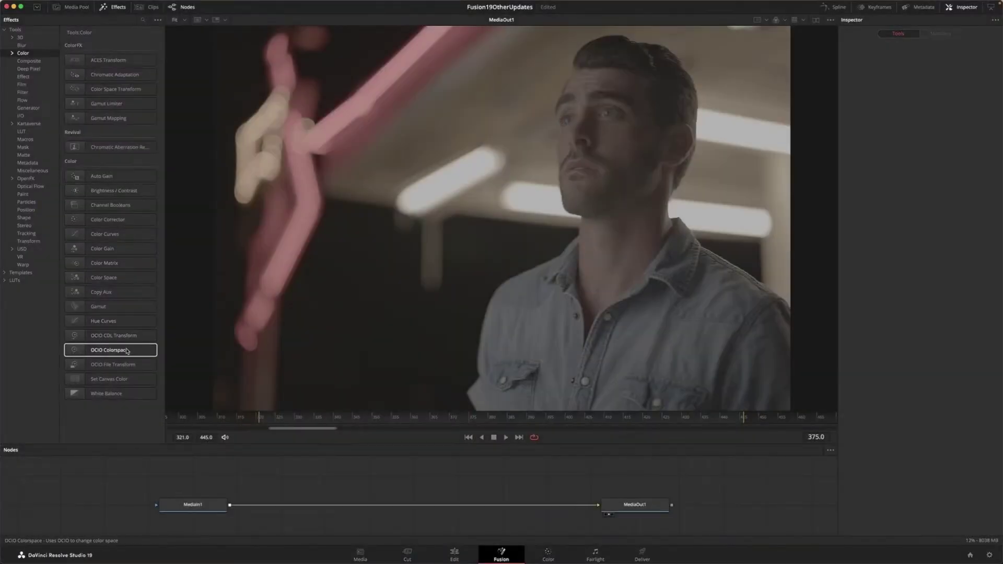
click(127, 352)
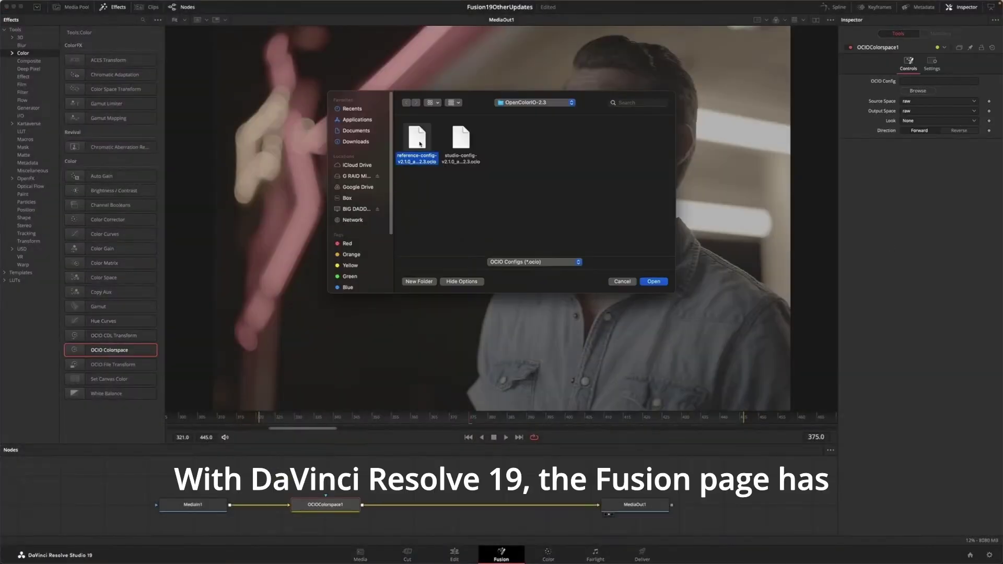
click(653, 284)
click(939, 101)
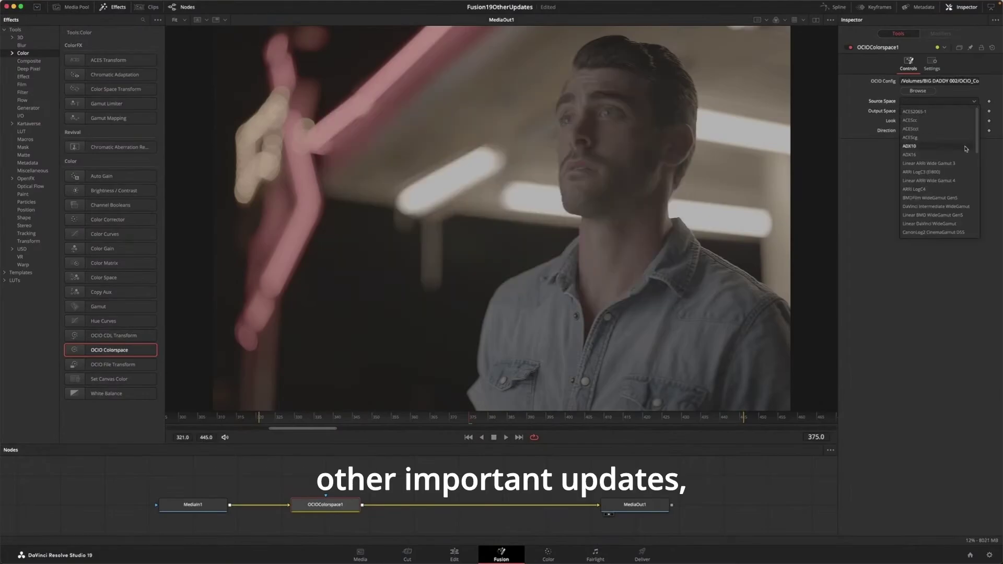
click(961, 198)
click(961, 110)
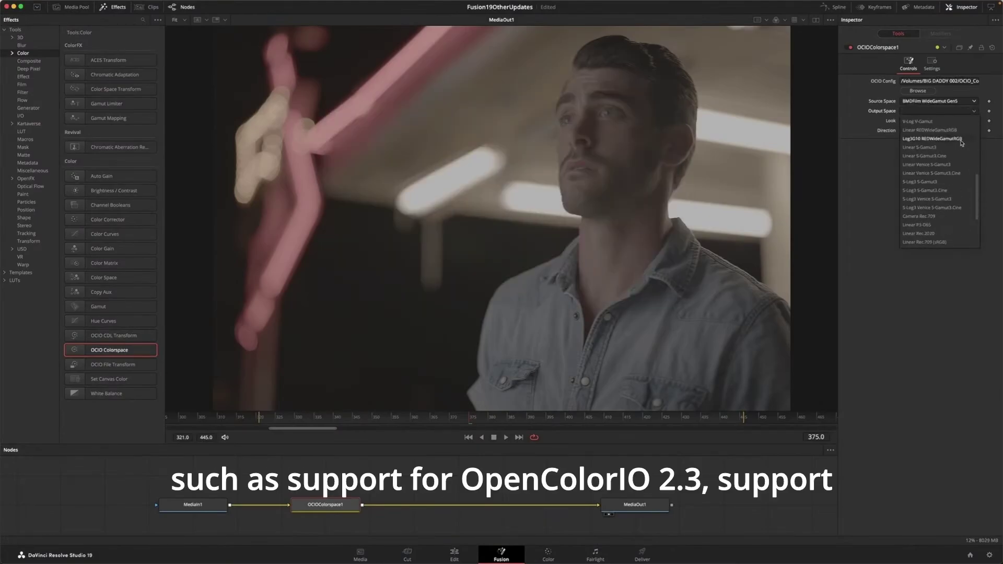
click(962, 225)
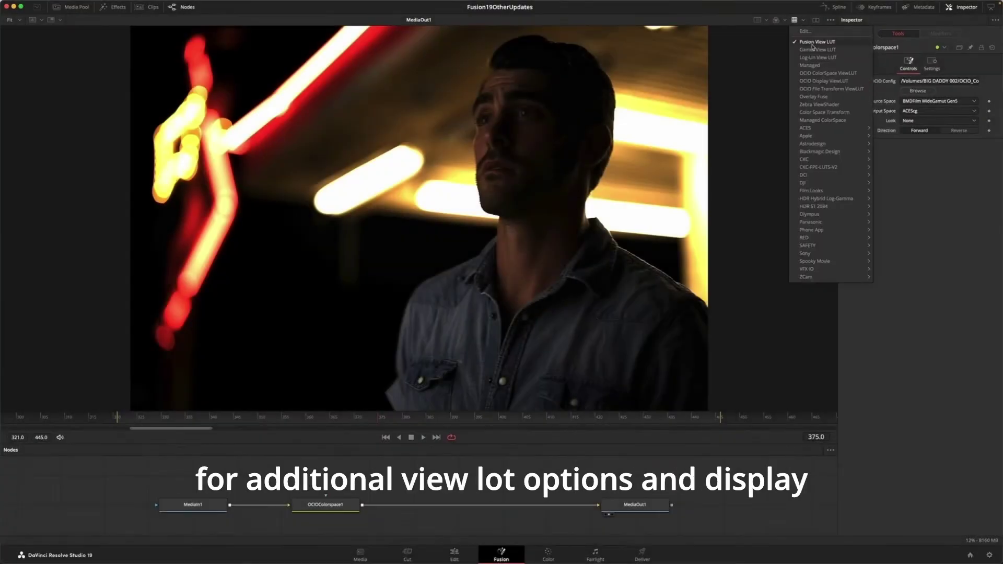
Apply a Color Space Transform view LUT and open the view LUT editor.
click(825, 113)
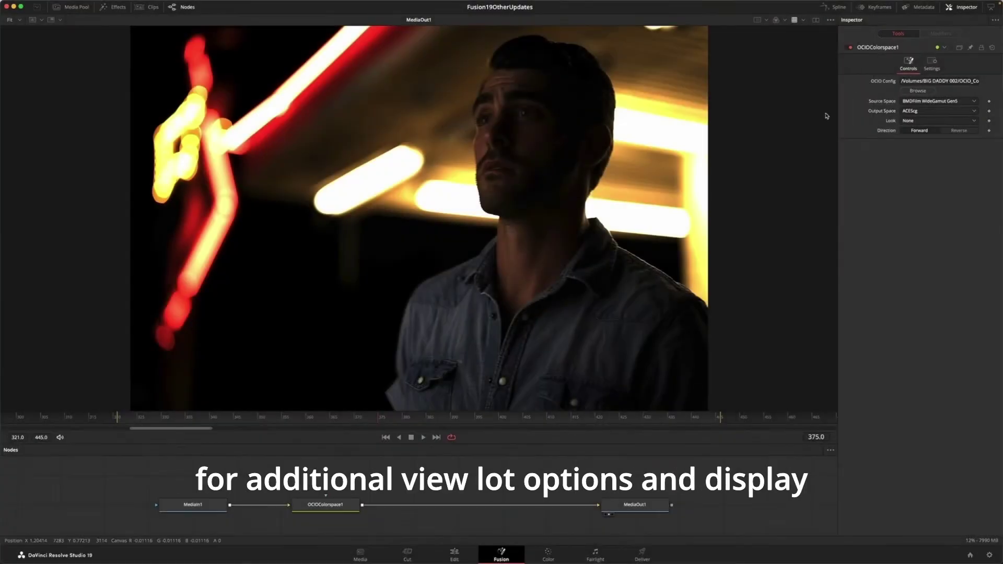
right_click(706, 75)
mouse_move(742, 138)
click(794, 140)
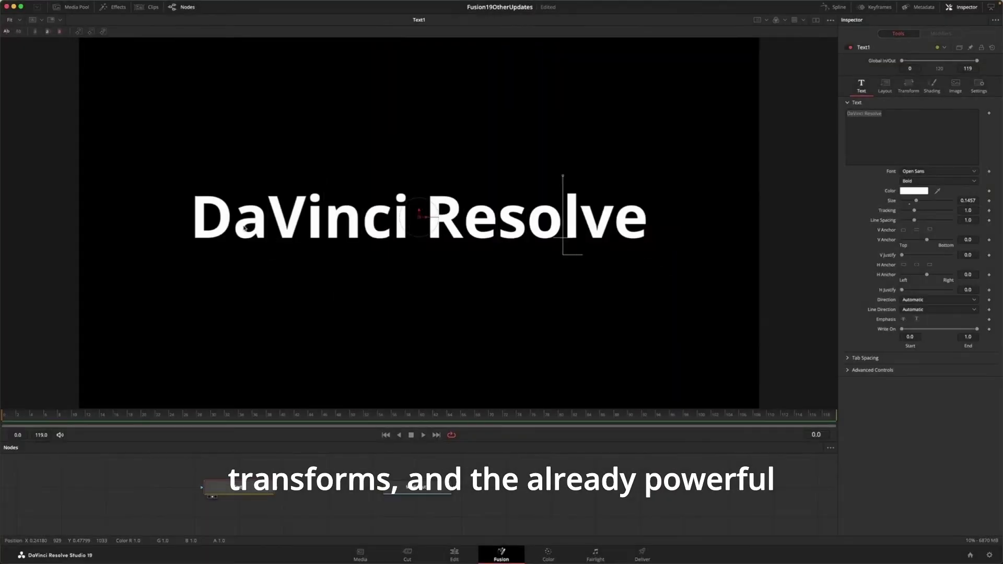
Change the title word to Rocks and raise the letter R with per-character controls.
text(ROCKS)
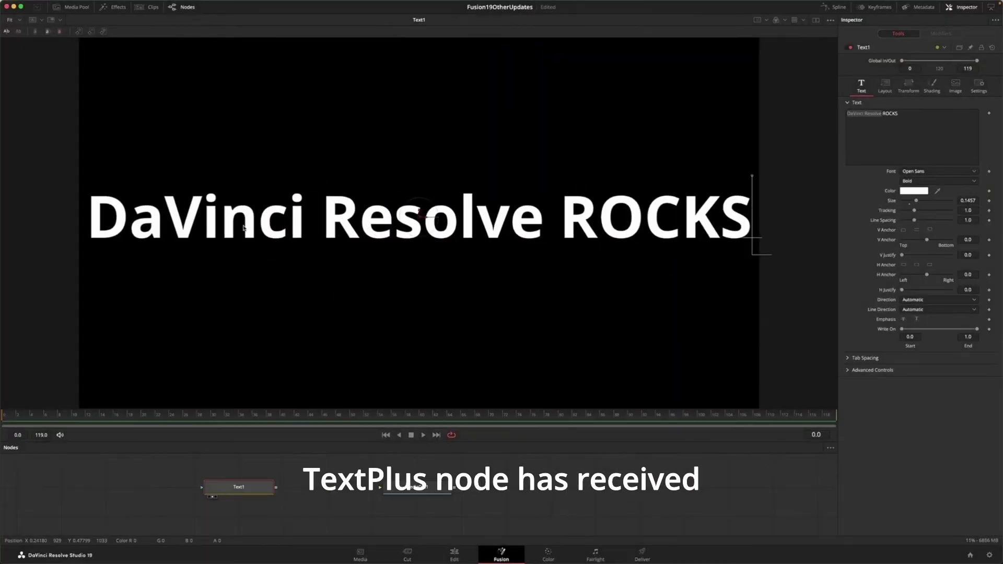
key(BackSpace)
key(BackSpace)
key(BackSpace)
key(BackSpace)
text(ocks)
right_click(464, 224)
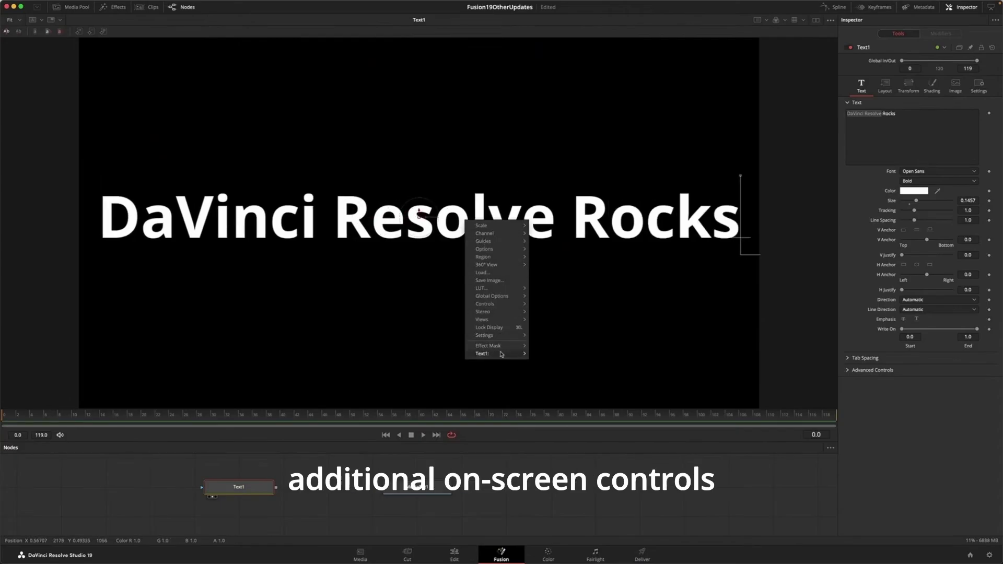
click(554, 354)
drag(590, 230, 626, 241)
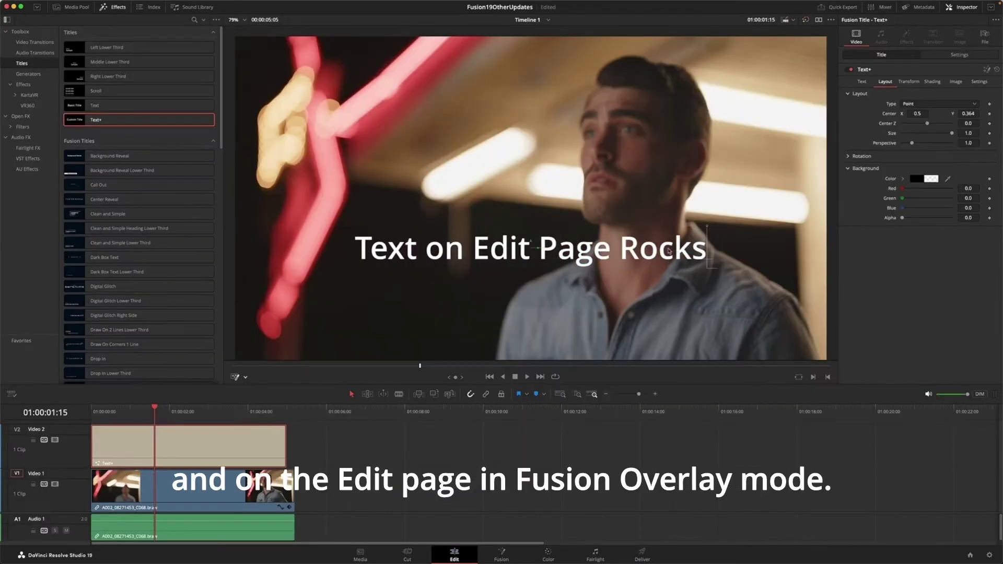
Enable in-viewer text editing and lower the raised s of Rocks.
right_click(492, 255)
mouse_move(508, 267)
click(599, 269)
drag(700, 264, 696, 278)
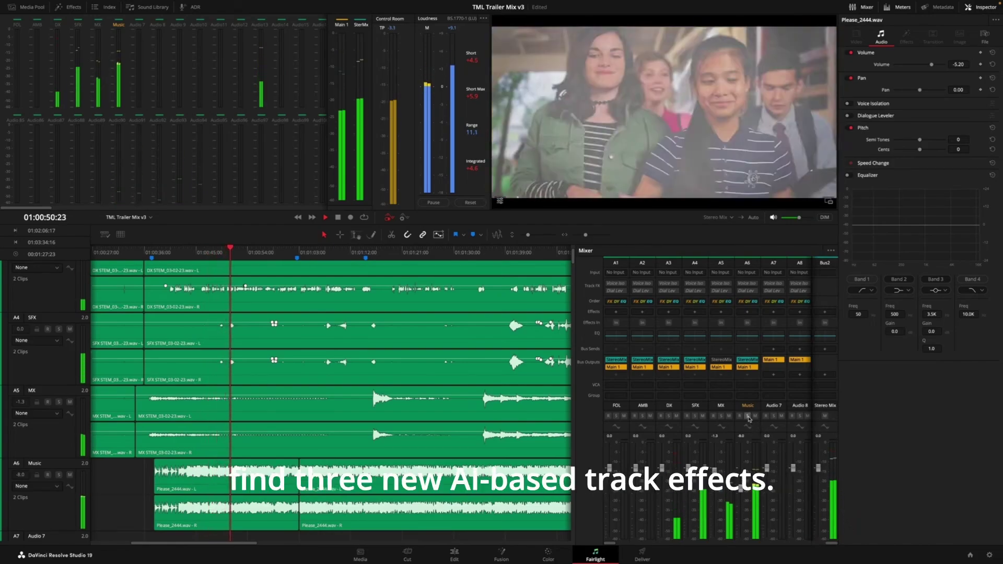
Solo the A6 Music track and bring up its Music Remixer controls during playback.
click(748, 417)
key(space)
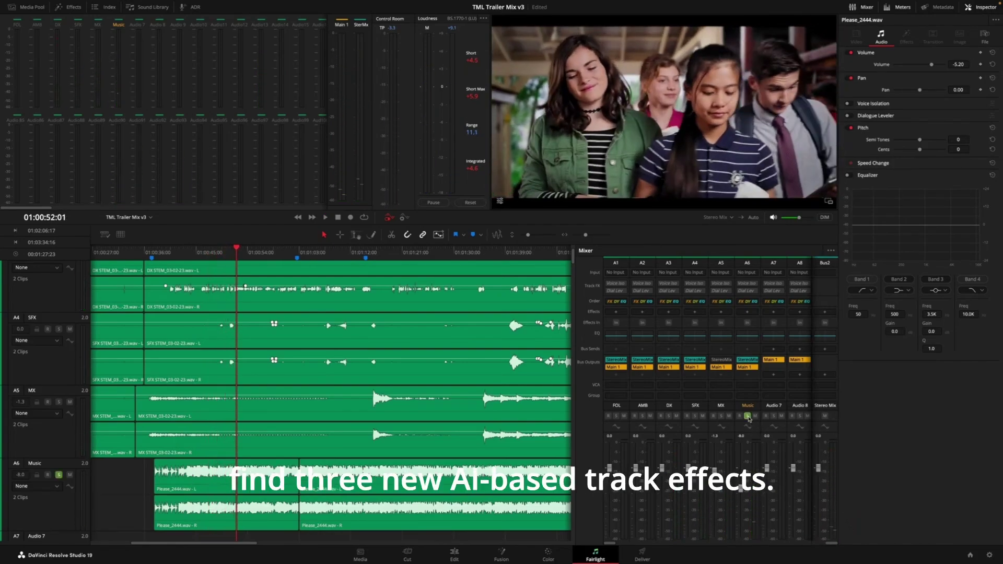
click(752, 421)
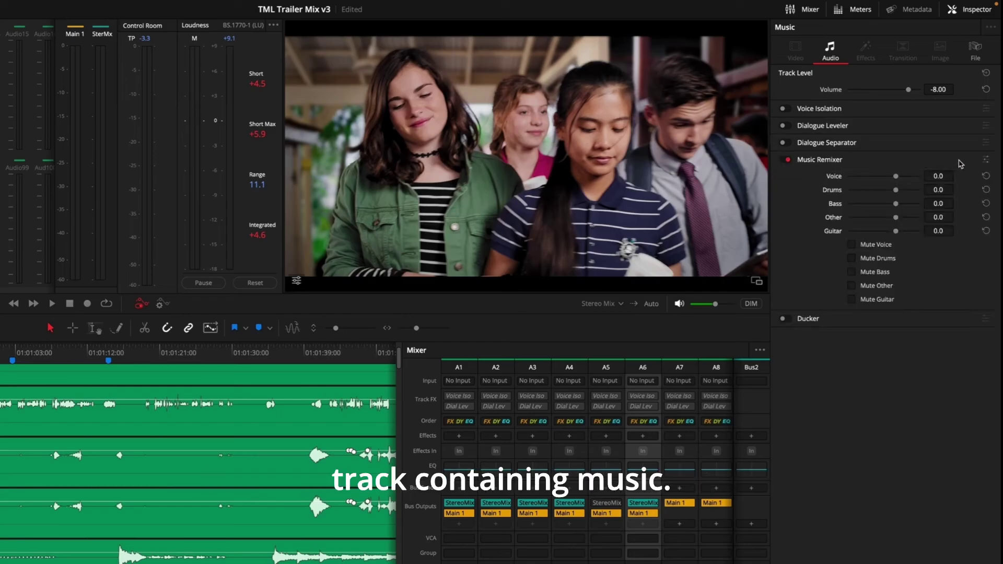
click(986, 159)
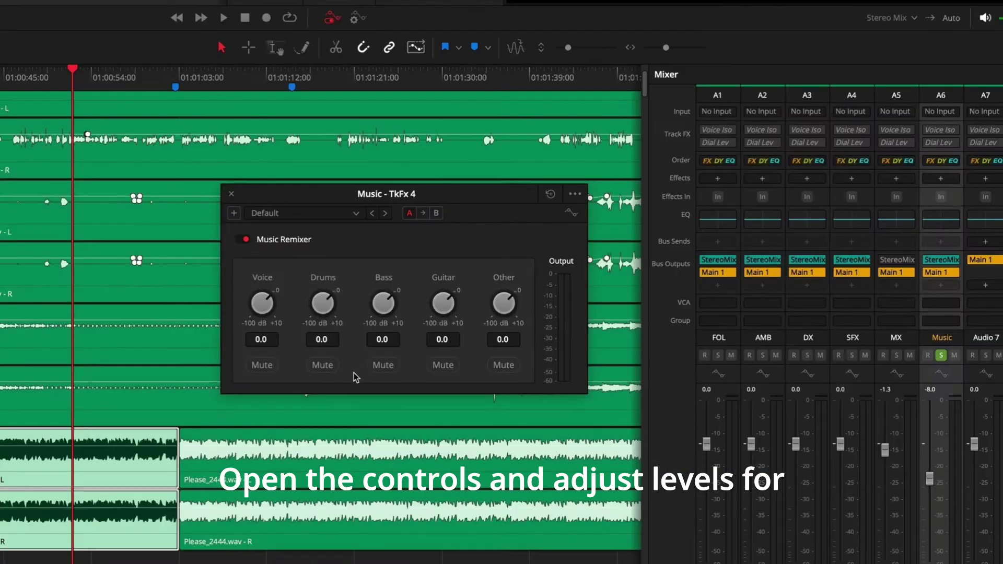
key(space)
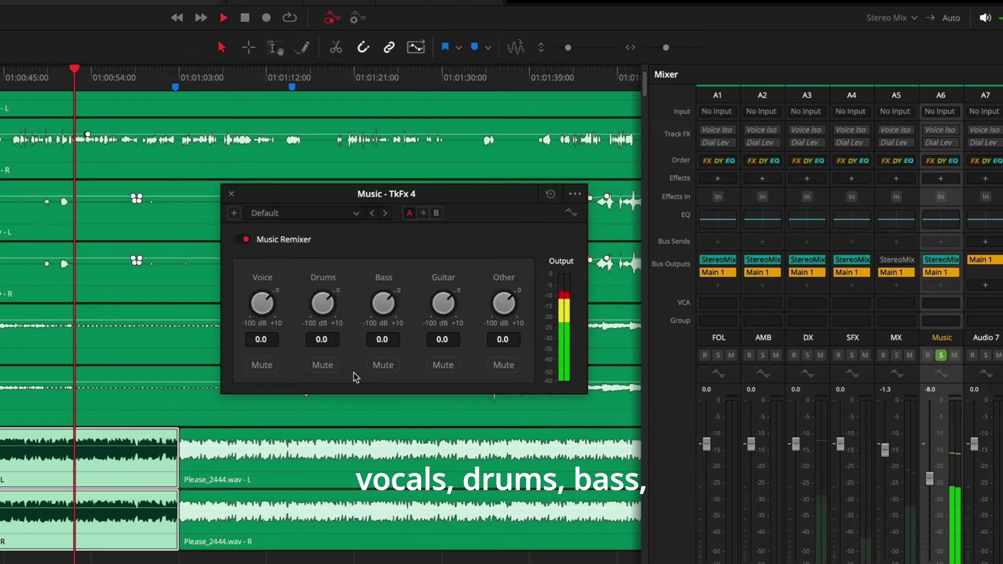
Turn Drums down, set Other to -8.2 and Bass to 2.5, and mute the Voice stem.
drag(322, 303, 235, 320)
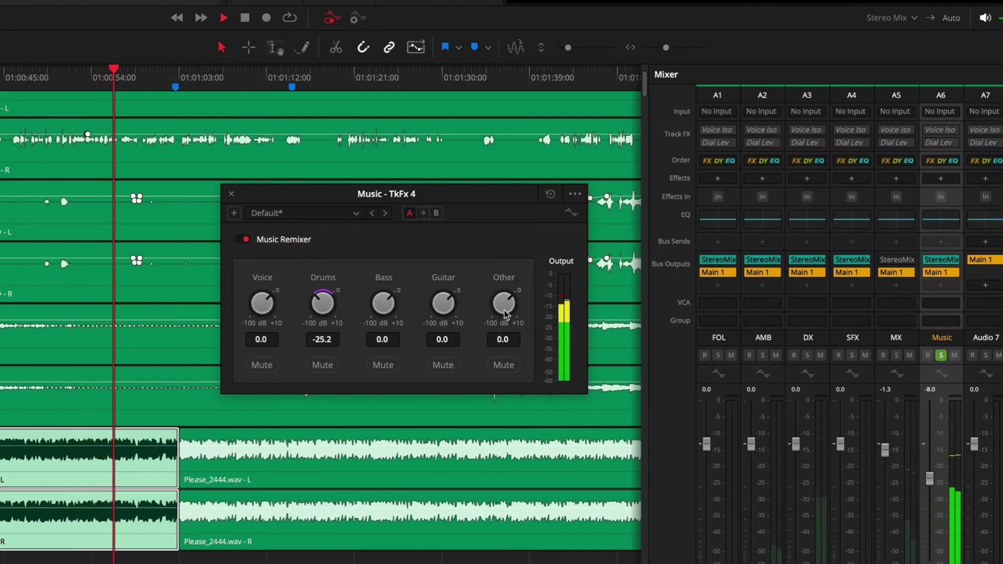
drag(505, 313, 477, 312)
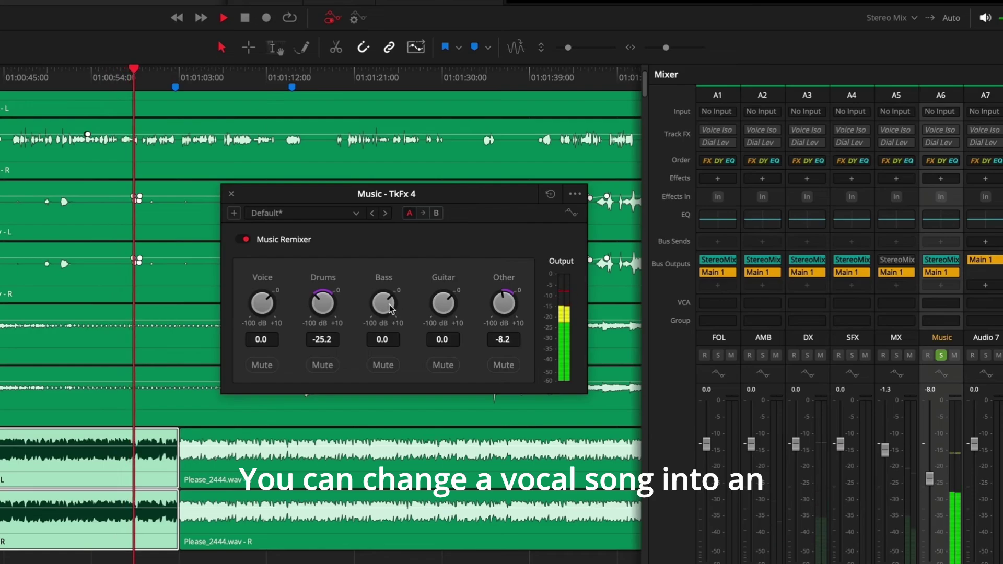
drag(391, 308, 415, 318)
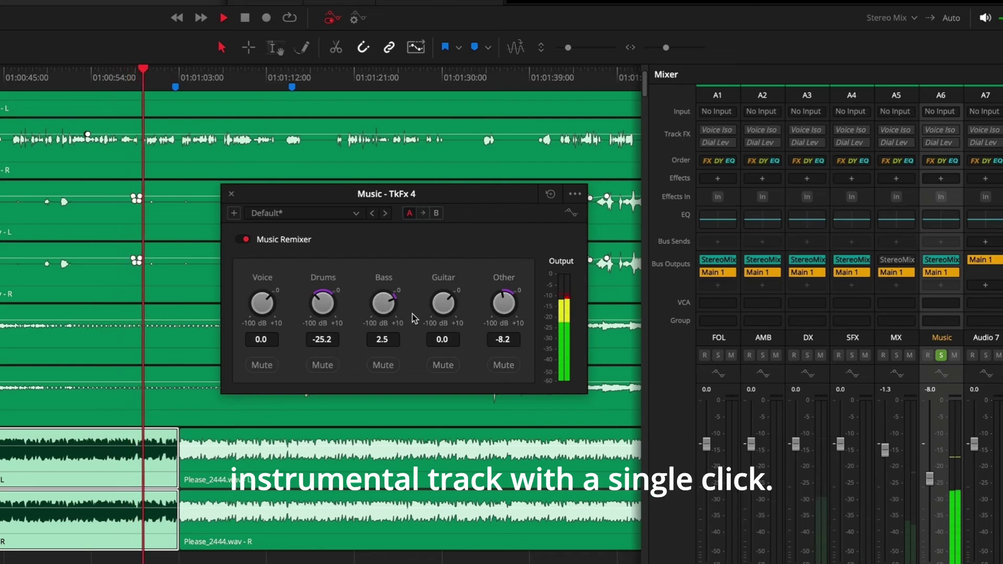
click(268, 366)
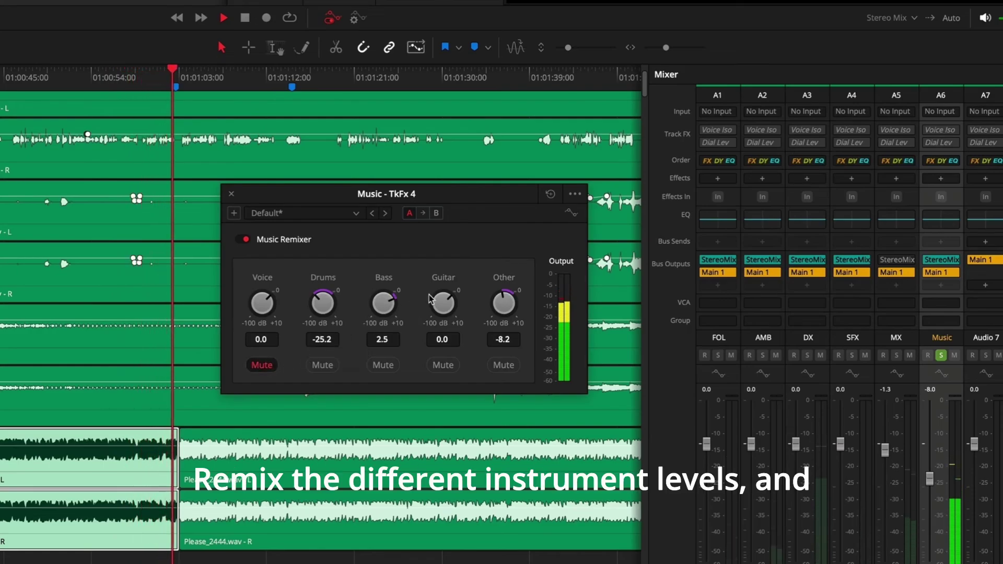
Enable remixer automation and ride the Drums level back up during playback.
click(571, 214)
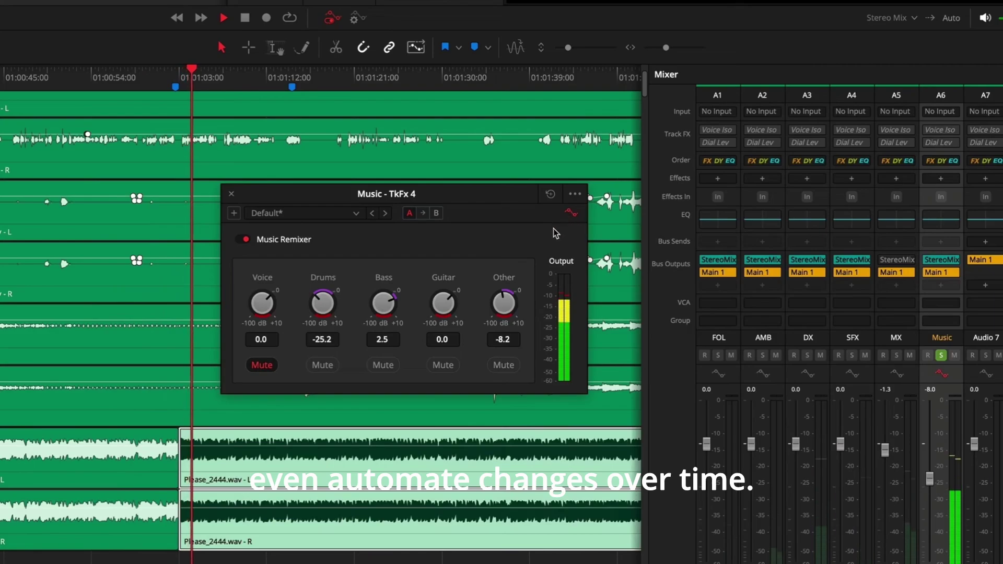
drag(330, 301, 397, 301)
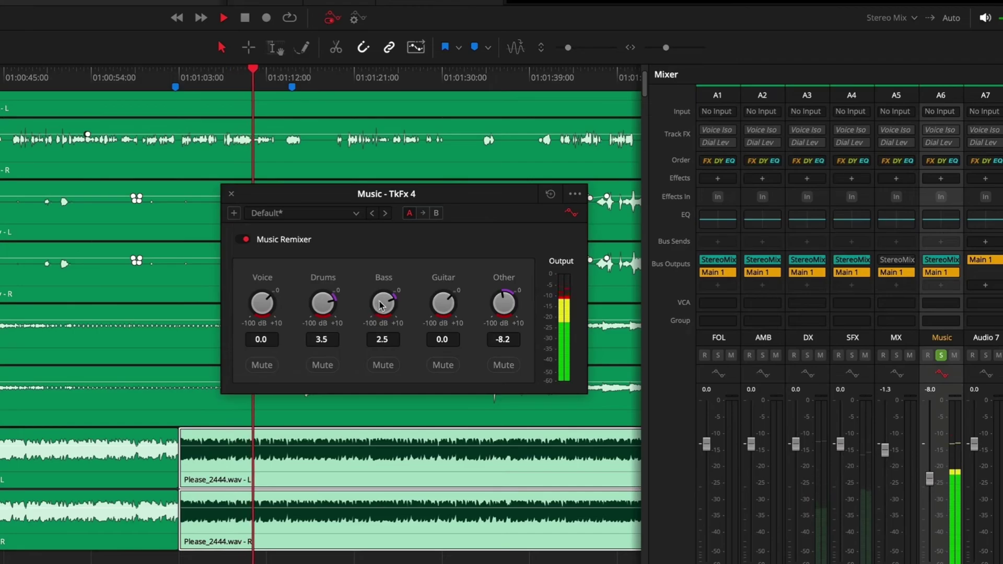
drag(375, 306, 308, 306)
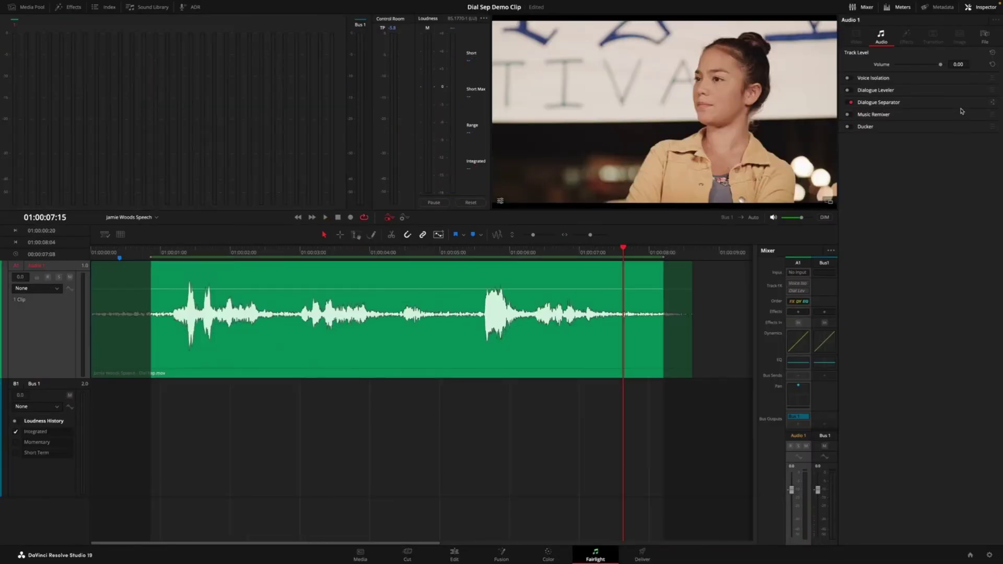
Audition the Background and Ambience mutes, then set Background to -0.8 and Ambience to 10.0.
click(993, 103)
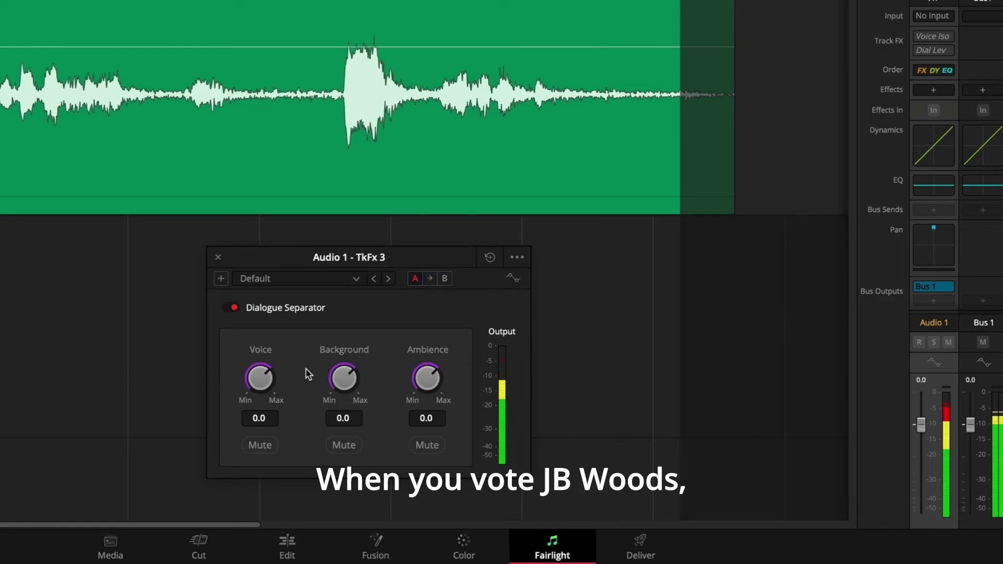
click(331, 449)
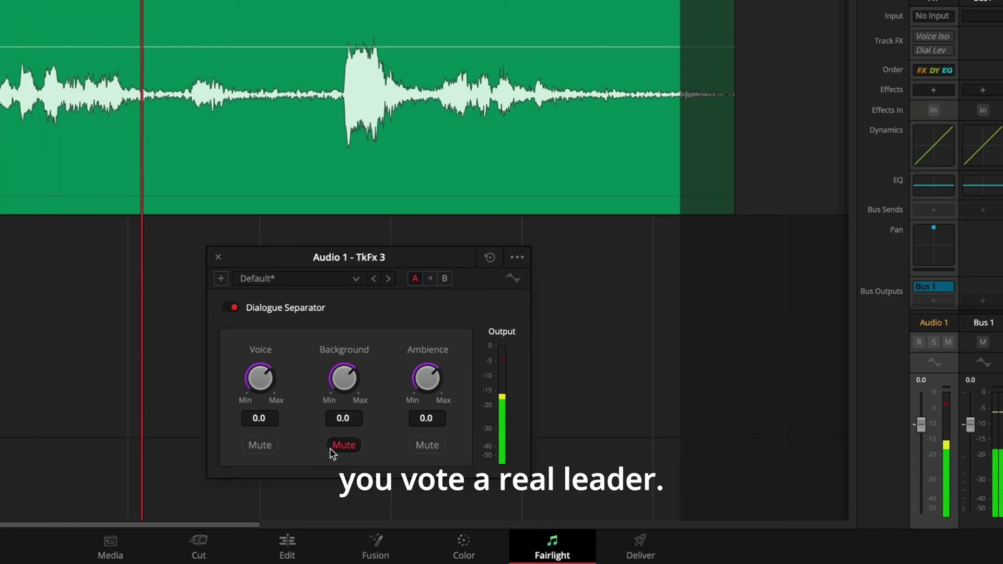
click(332, 449)
click(418, 446)
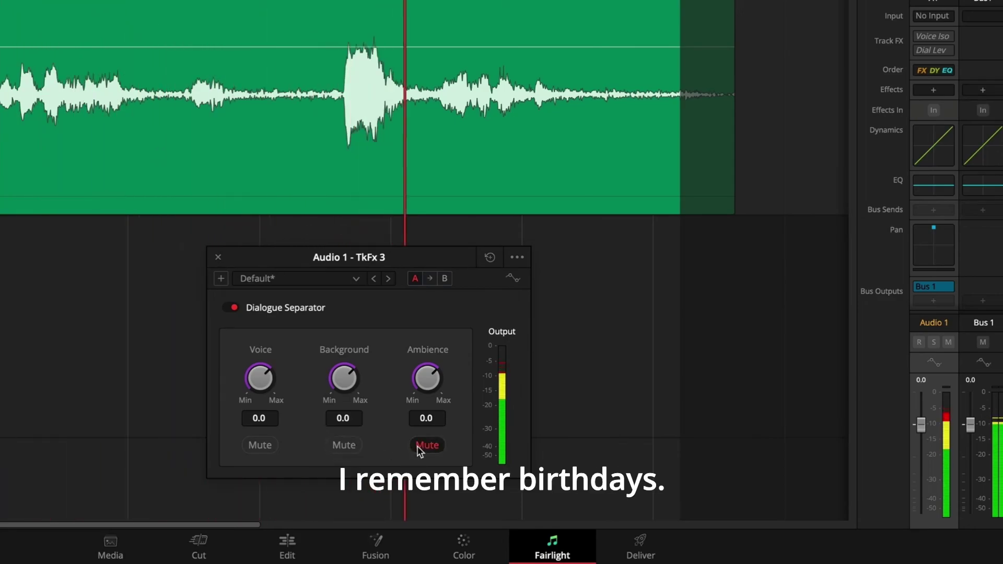
click(417, 447)
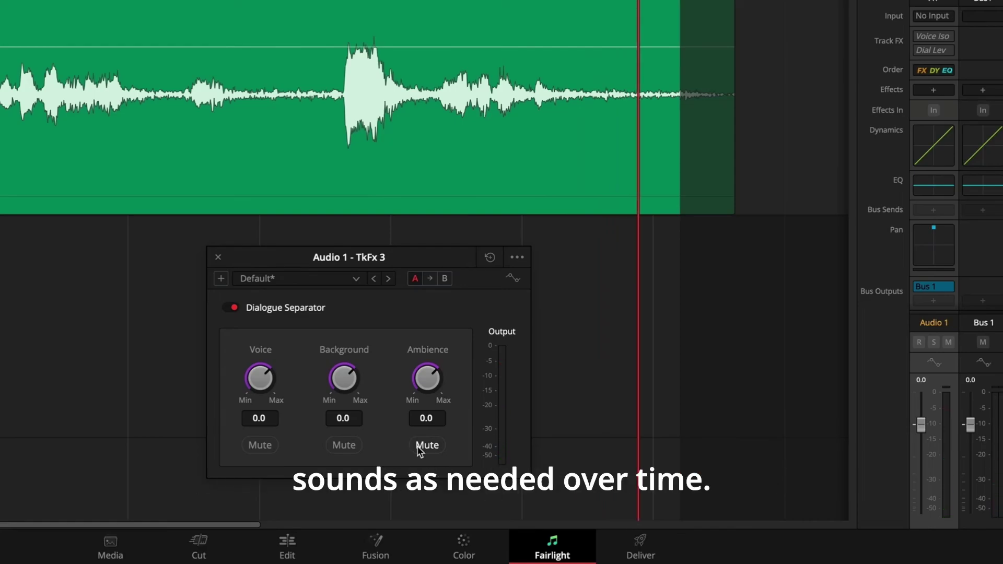
drag(360, 379, 212, 375)
drag(410, 372, 322, 341)
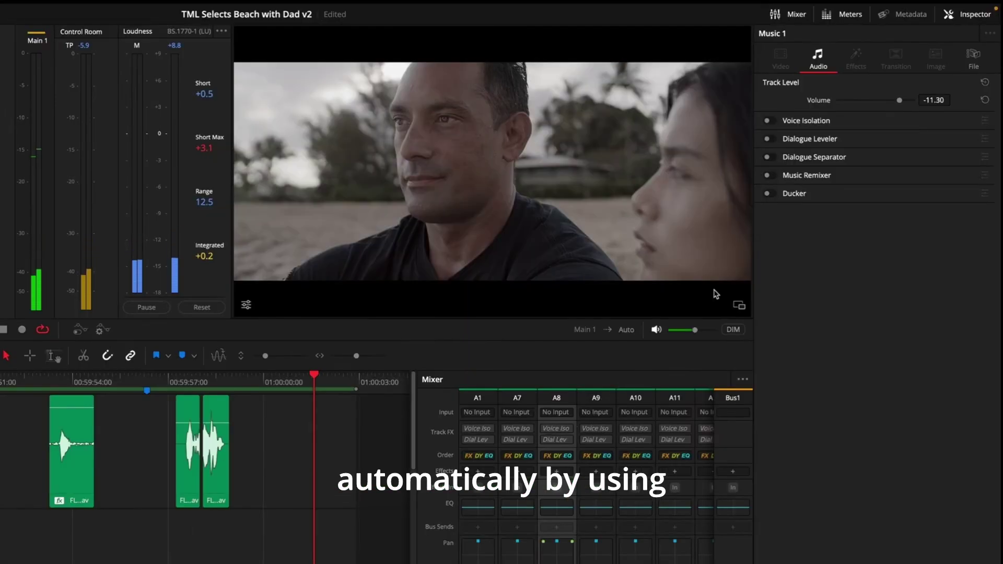
Enable the Ducker on Music 1 and set its Duck Source to the Dialogue track.
click(767, 194)
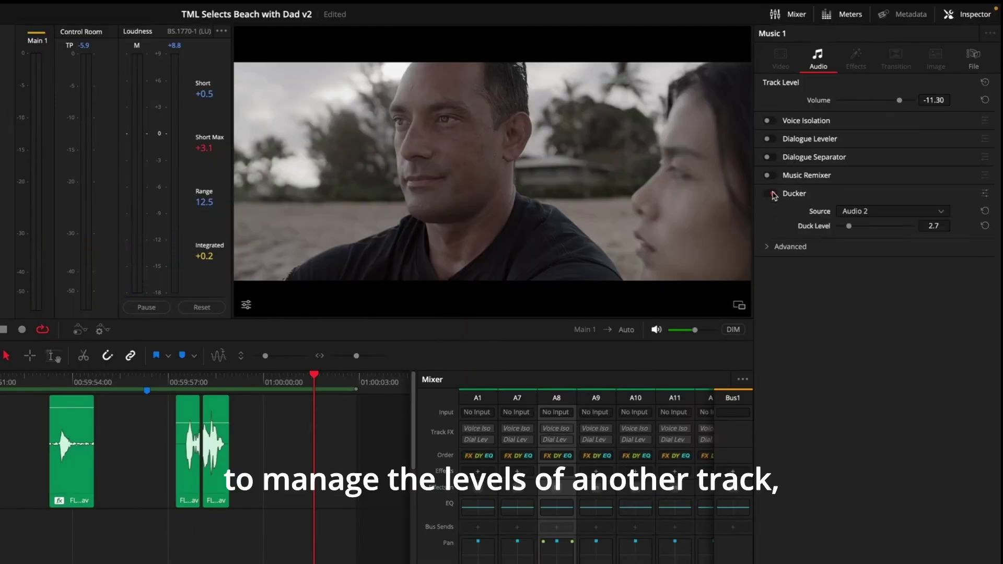
click(986, 193)
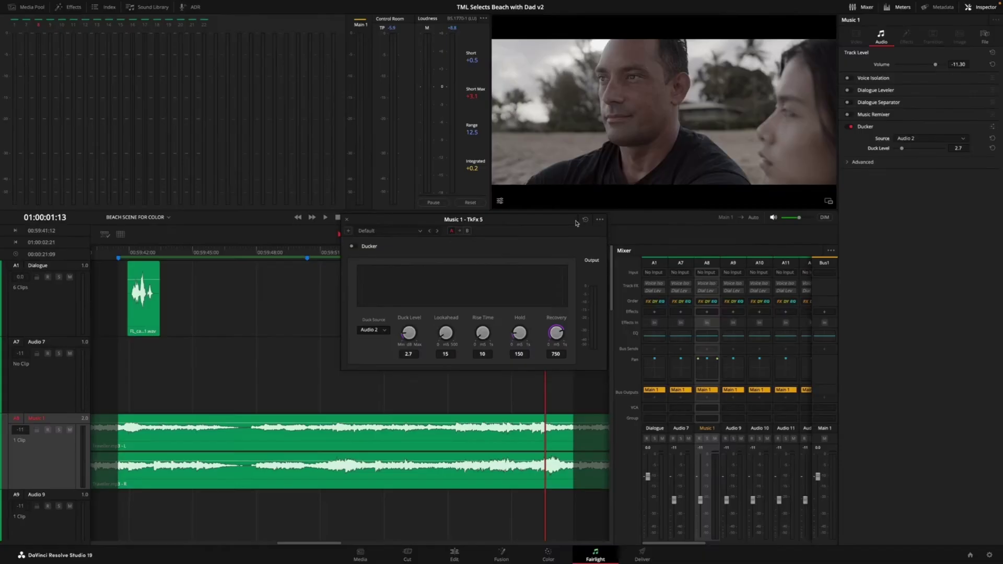
drag(350, 346, 330, 477)
drag(555, 315, 521, 359)
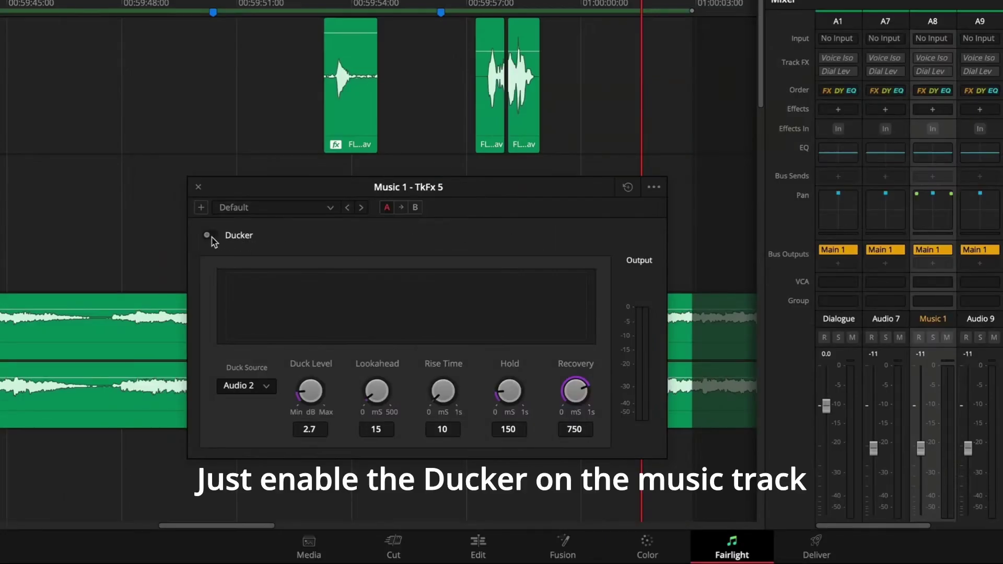
click(265, 391)
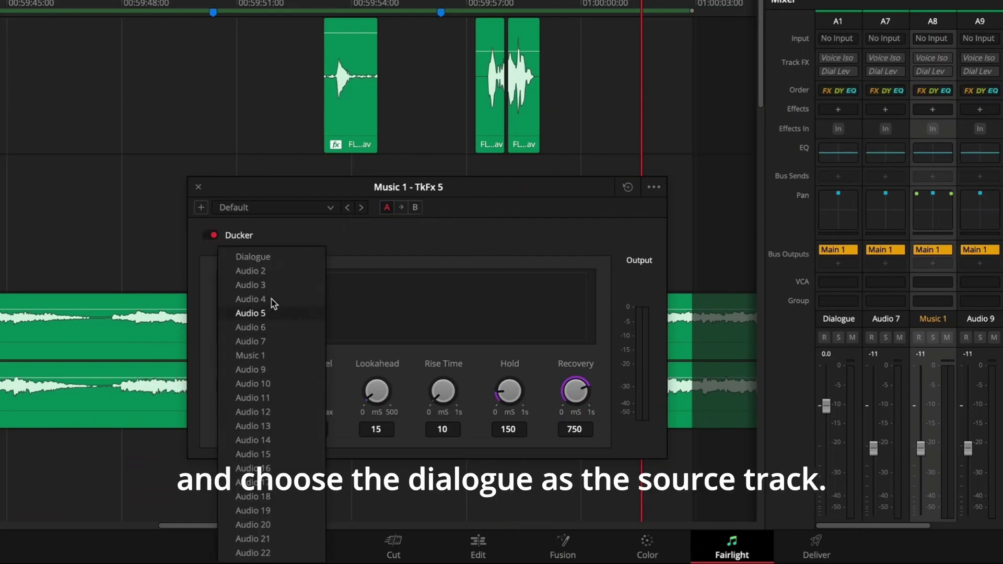
click(262, 257)
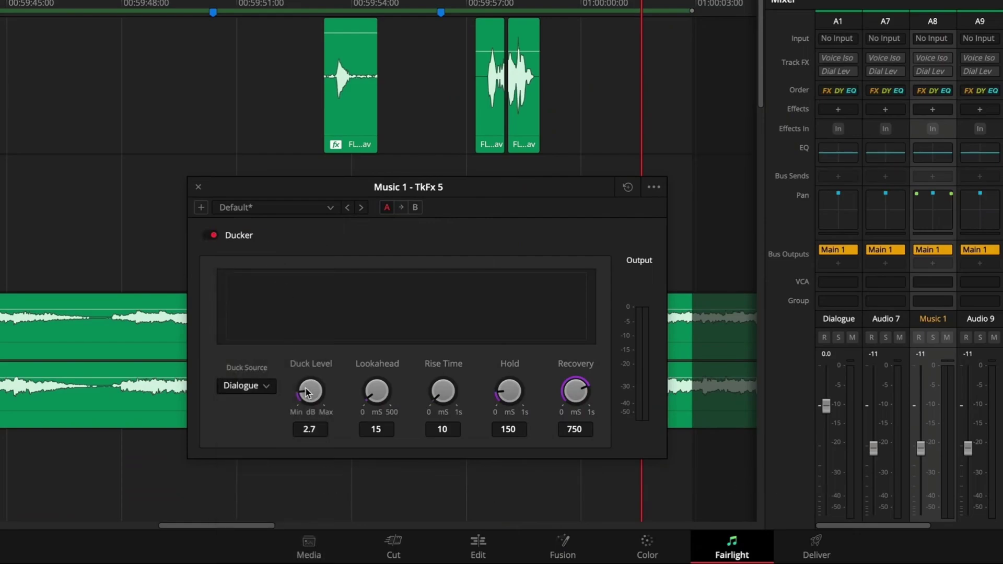
Raise Duck Level to 4.8, Lookahead to 121, Rise Time to 152 and Hold to 317, replaying to check.
drag(330, 377, 339, 376)
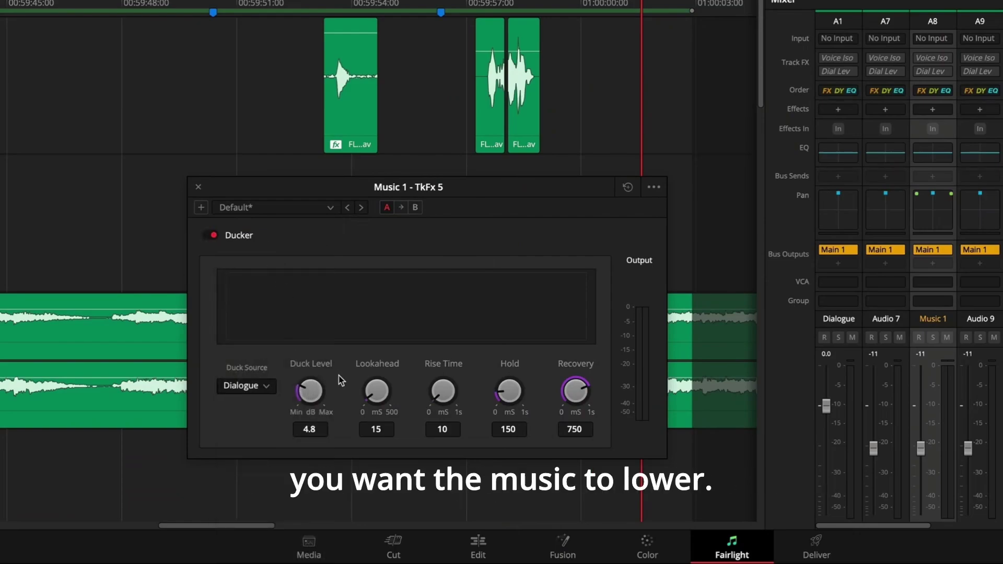
key(shift+Up)
key(space)
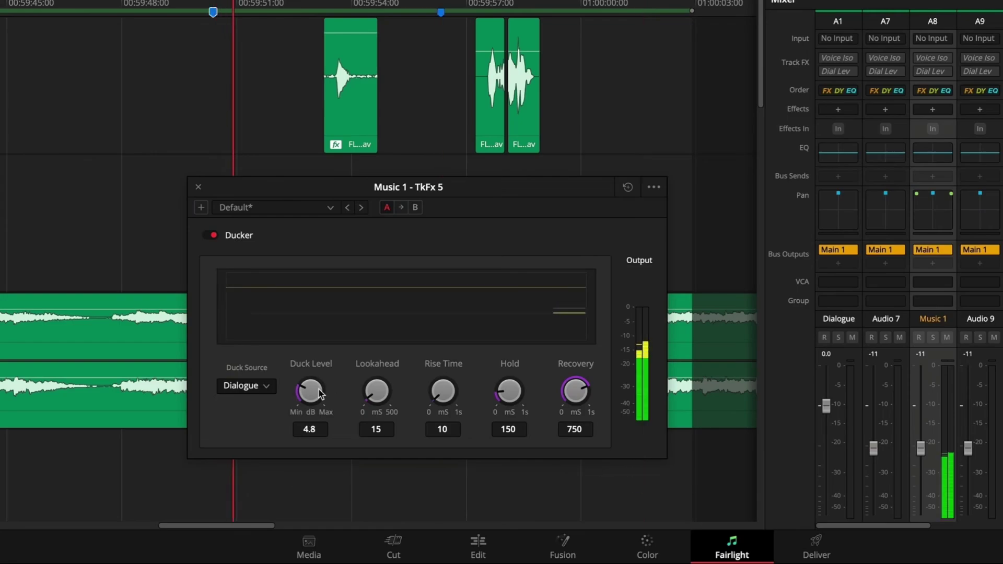
drag(374, 393, 614, 411)
drag(508, 392, 554, 385)
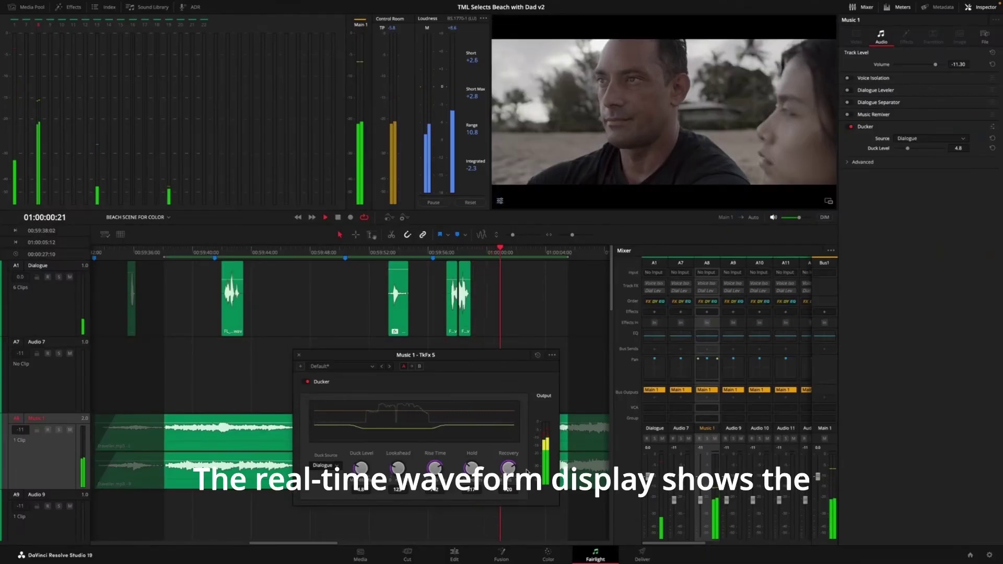
key(shift+i)
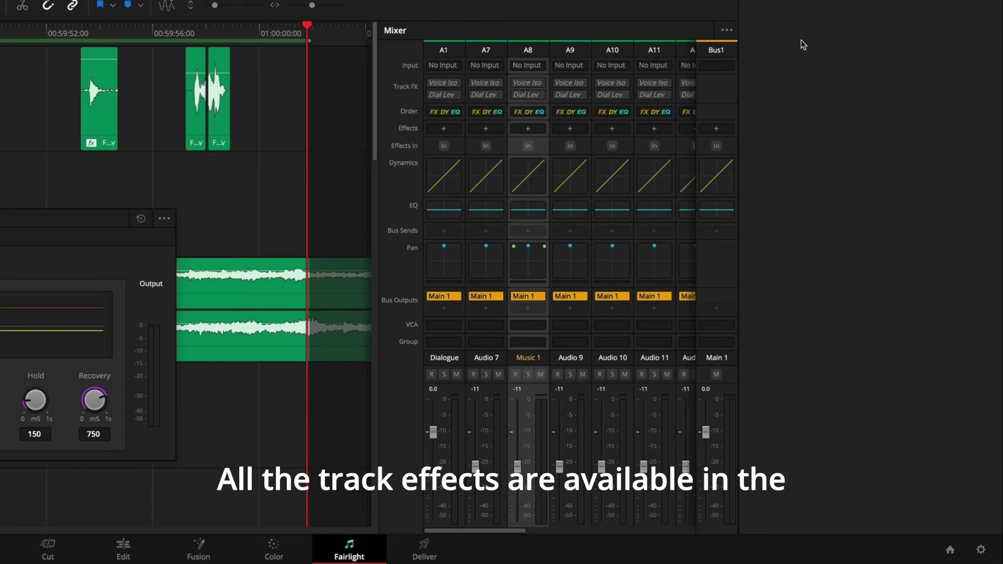
Tick Ducker under Visible Track Effects in the Mixer's options menu.
click(728, 31)
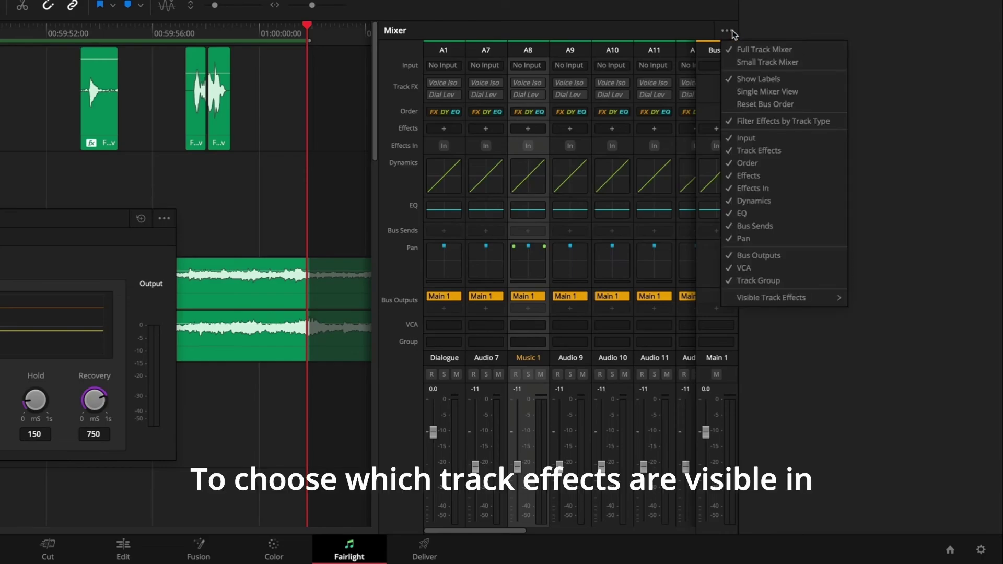
mouse_move(824, 302)
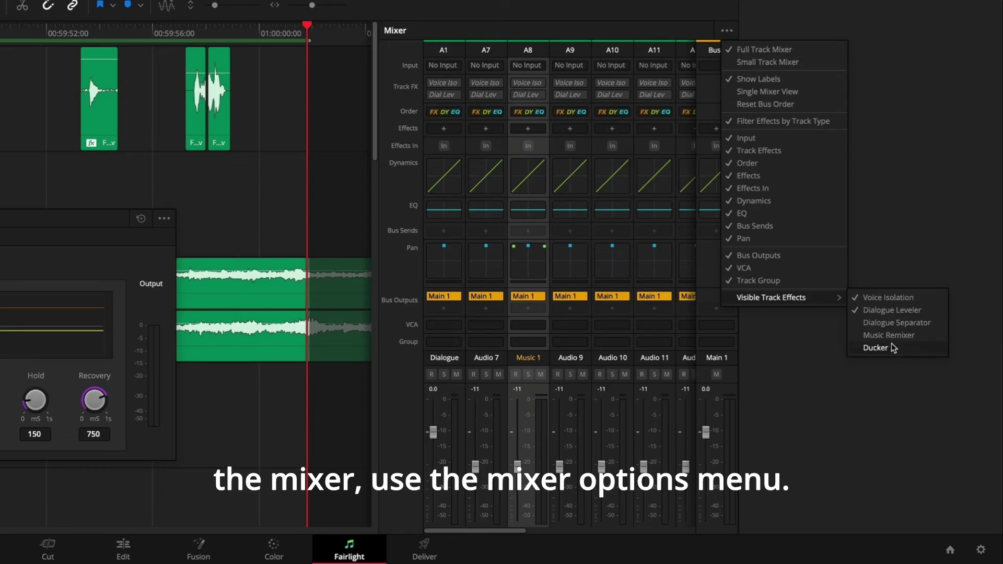
click(884, 348)
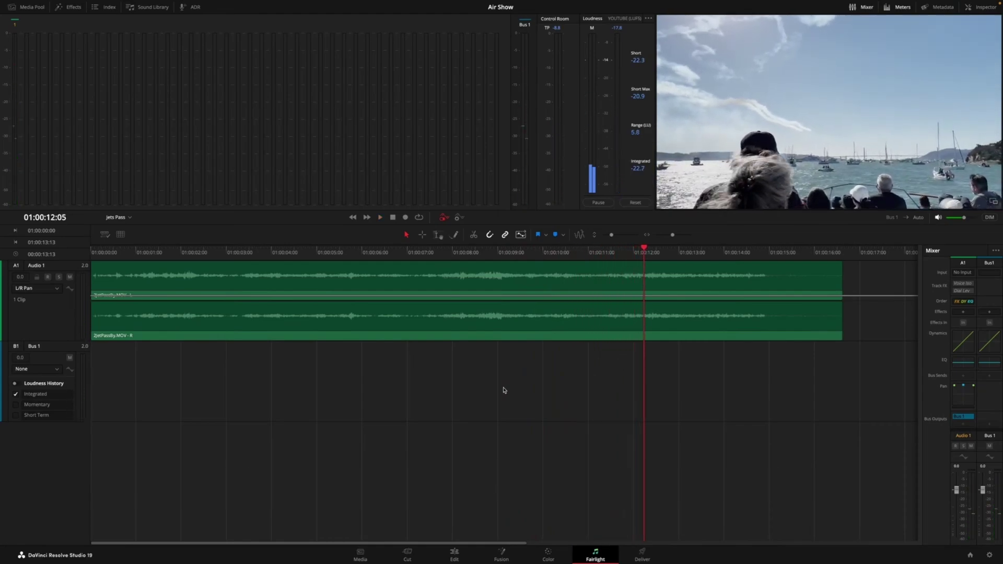
Mark an out point at 01:00:12:05, select Audio 1, and show tracker controls with Auto enabled.
key(o)
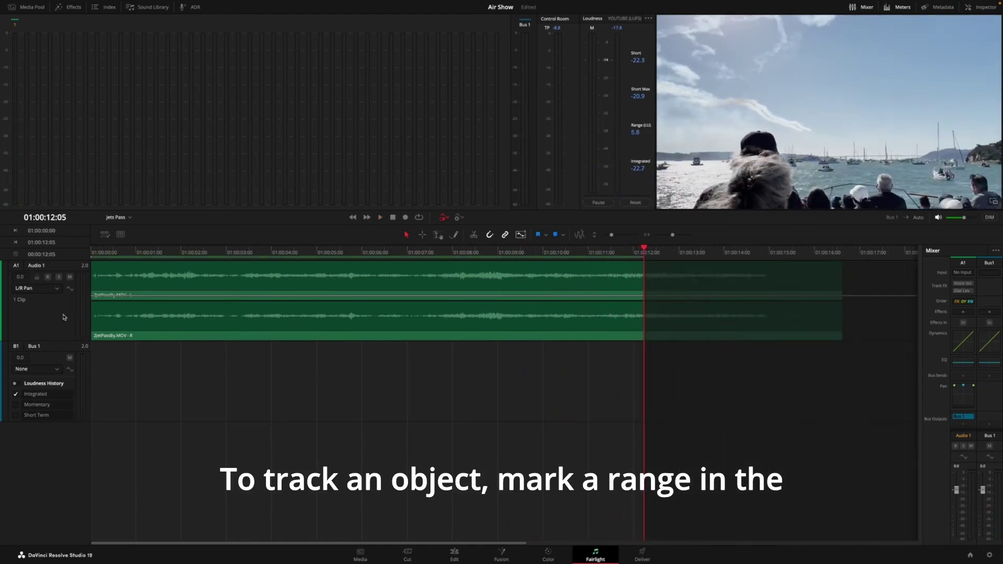
click(64, 317)
key(Home)
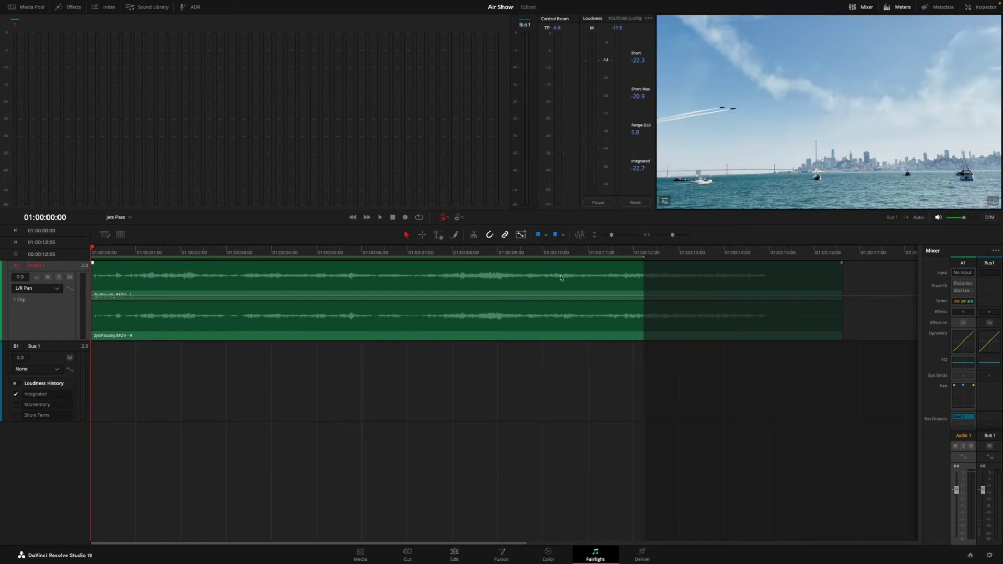
click(665, 202)
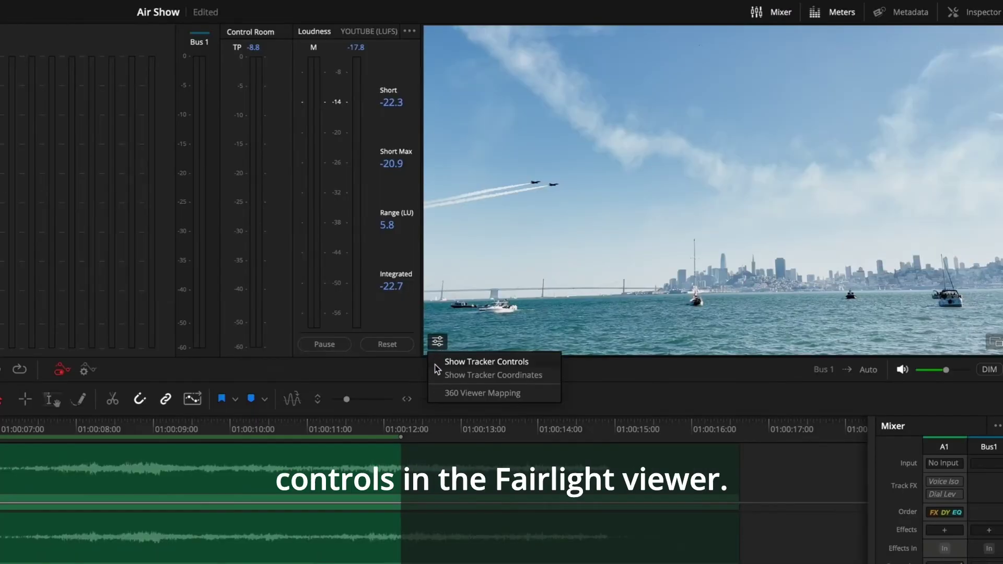
click(435, 364)
click(437, 352)
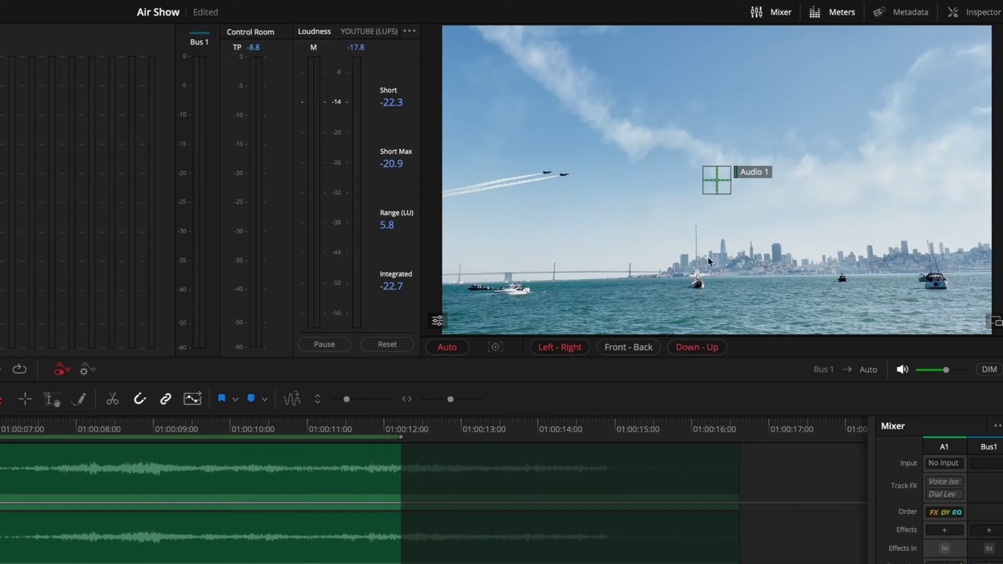
Track the jets with IntelliTrack to generate Audio 1 pan automation and display the U/D Pan curve.
drag(712, 180, 564, 174)
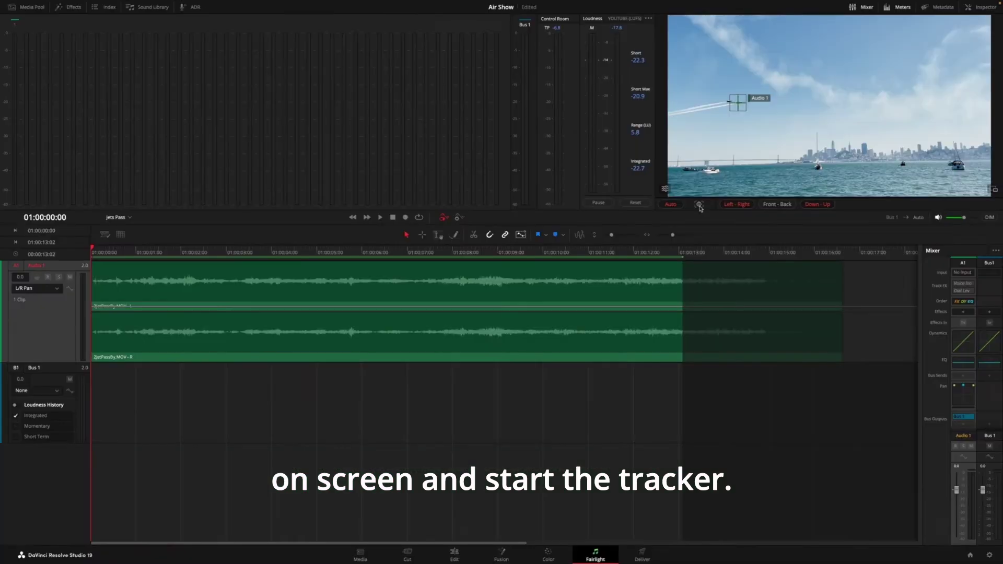
click(495, 348)
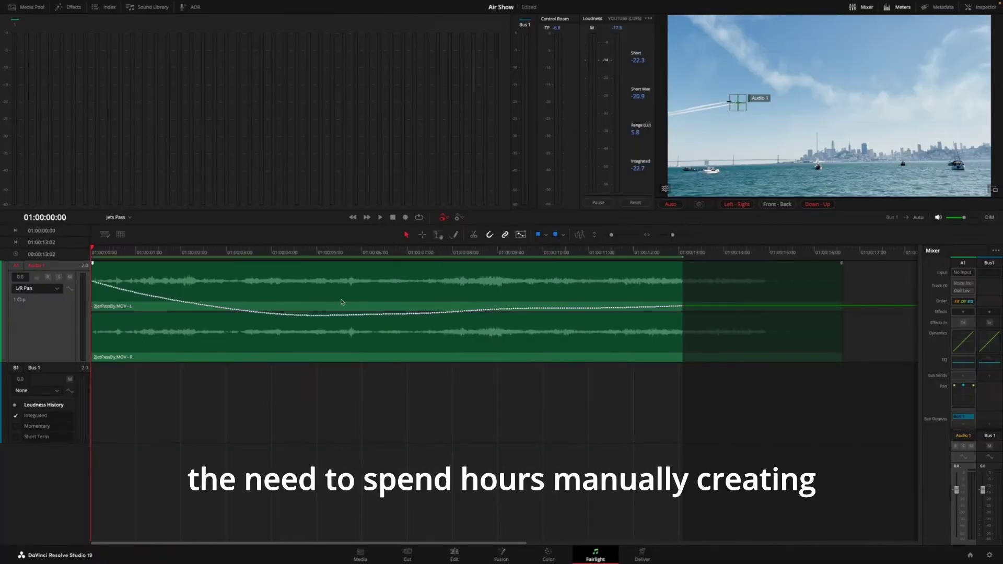
key(space)
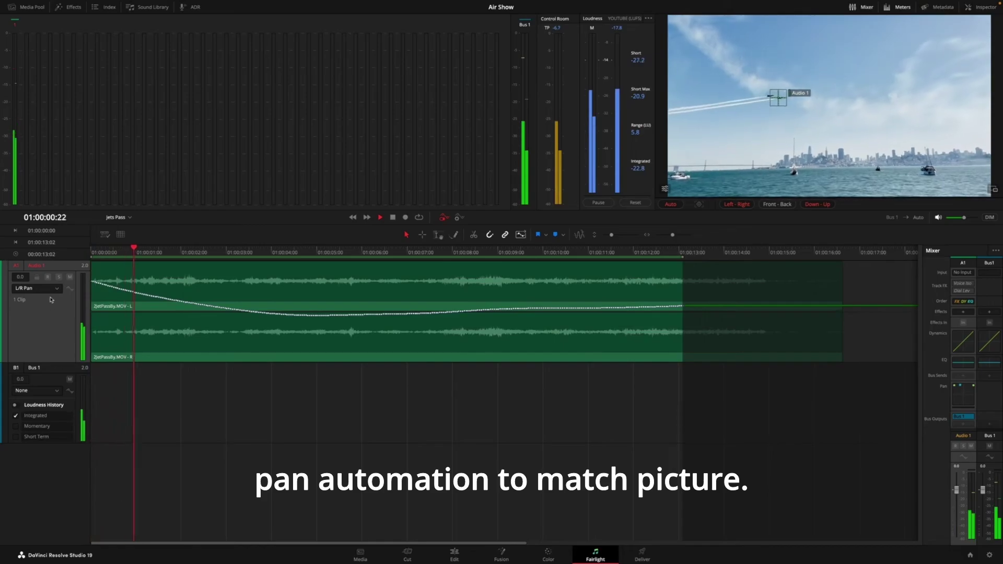
click(39, 288)
mouse_move(39, 322)
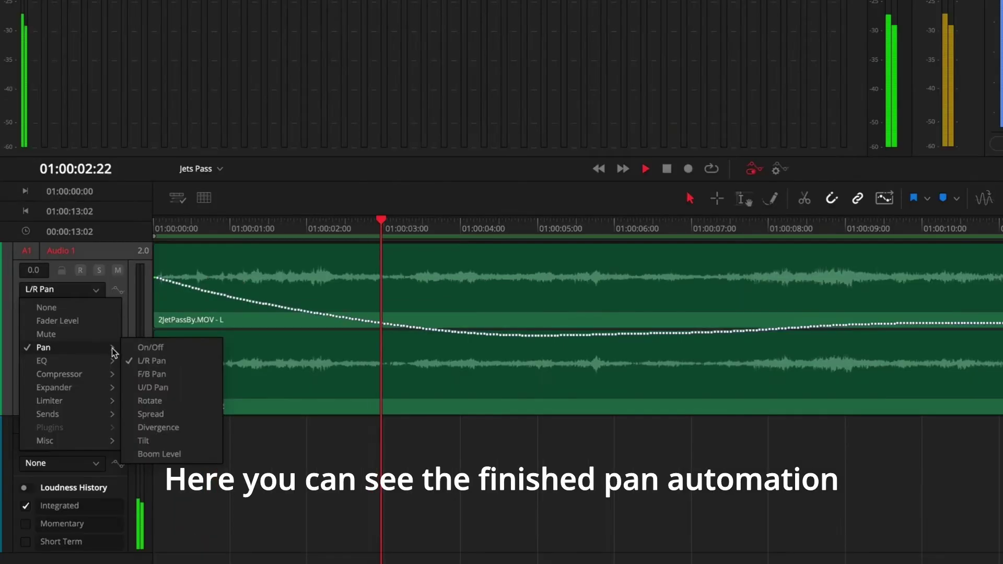
click(153, 388)
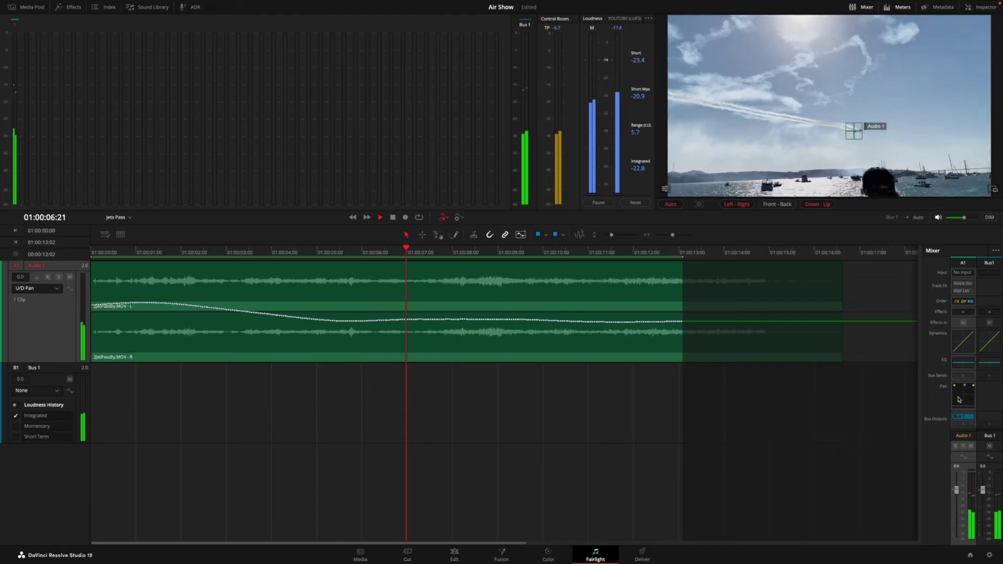
Open Audio 1's Audio Pan window and check the position from top, perspective and front views.
double_click(964, 395)
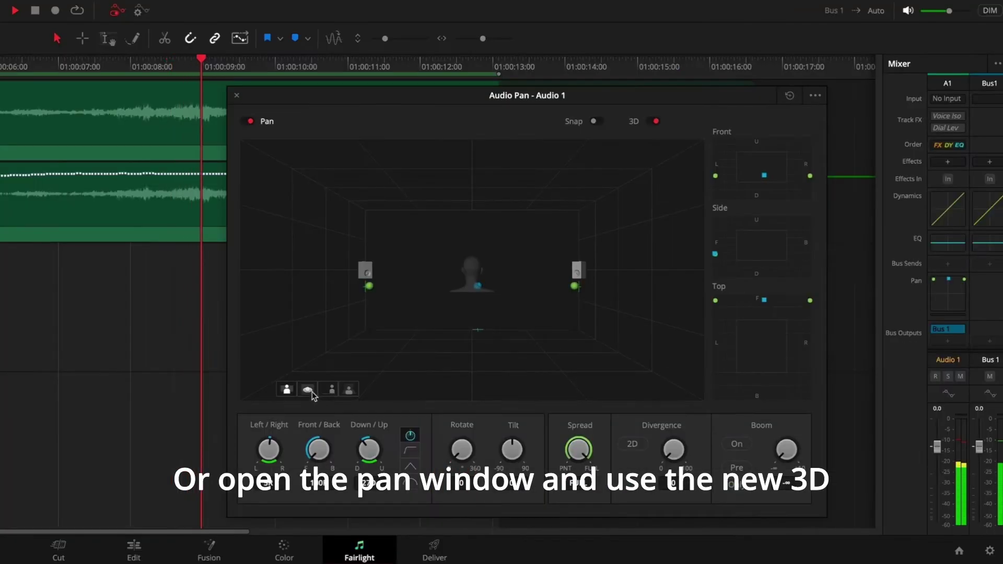
click(563, 454)
click(331, 390)
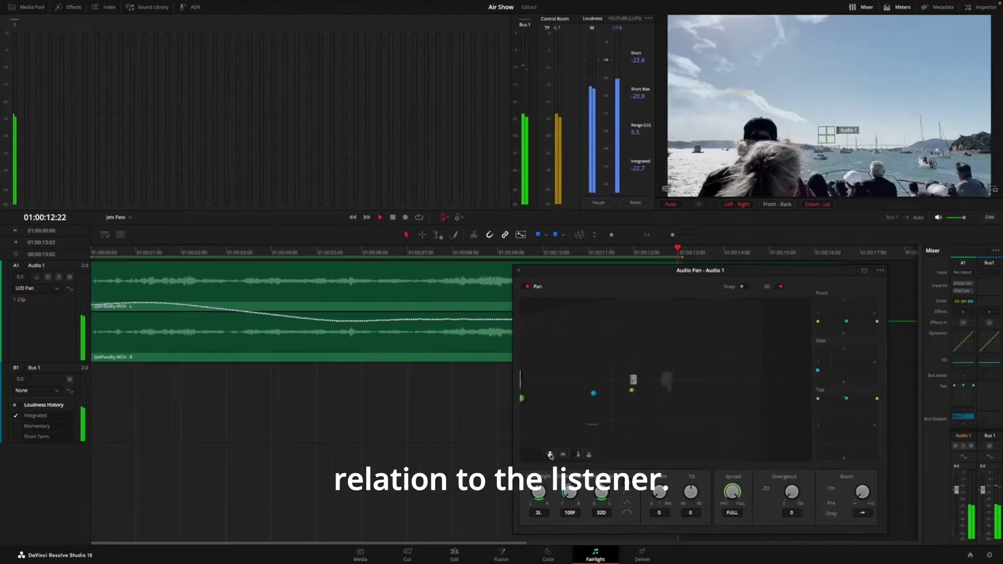
click(286, 389)
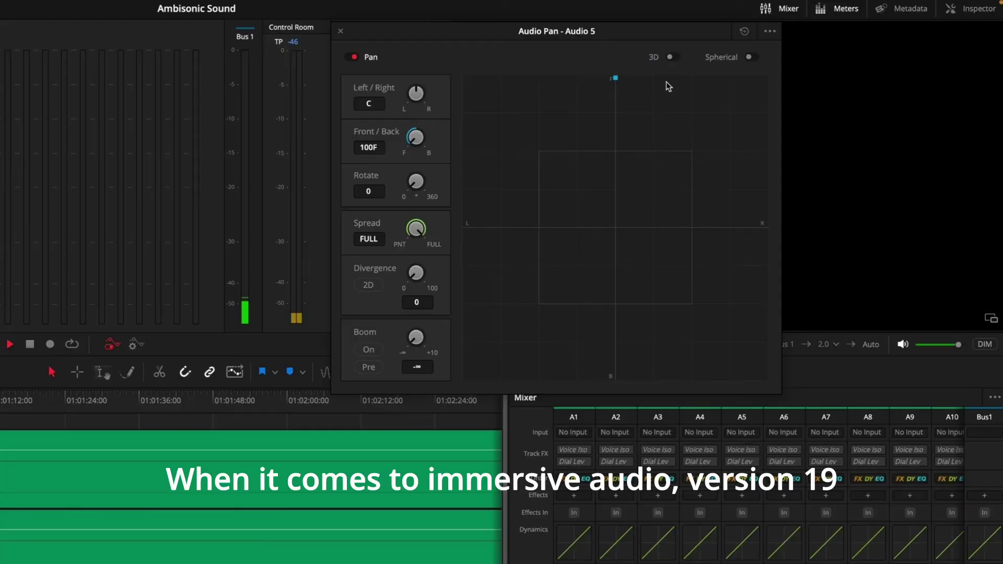
Switch Audio 5's panner to 3D spherical mode and view the sphere from above.
click(671, 57)
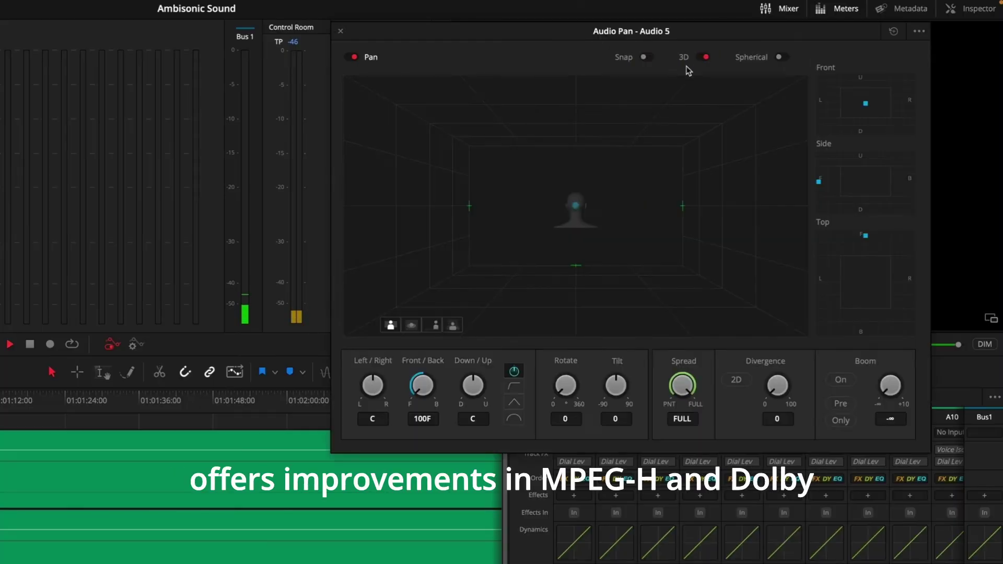
click(779, 57)
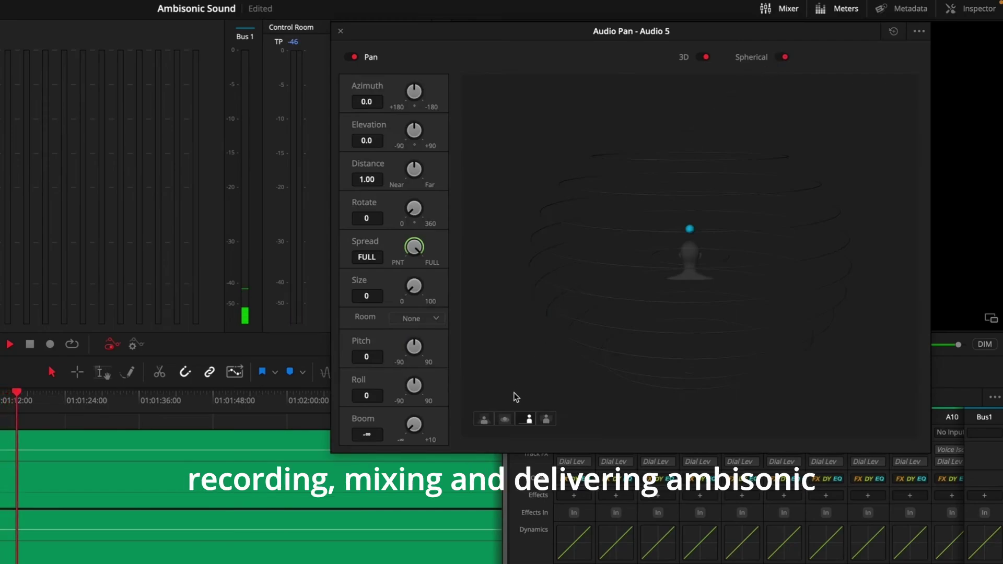
click(503, 420)
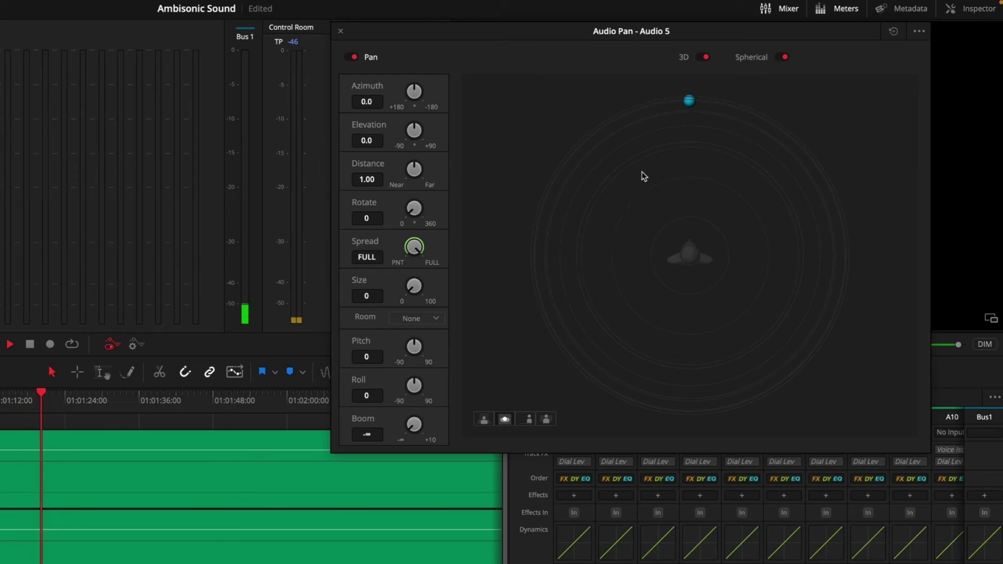
Move the source around the listener, ending at azimuth 31.0, elevation -2.1, distance 0.56.
drag(685, 114, 748, 360)
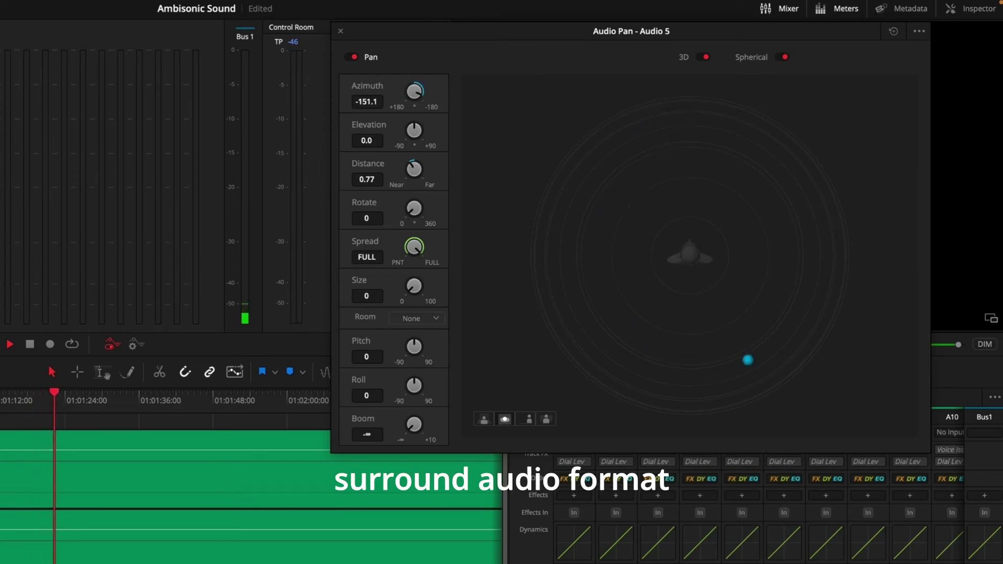
drag(769, 185, 644, 249)
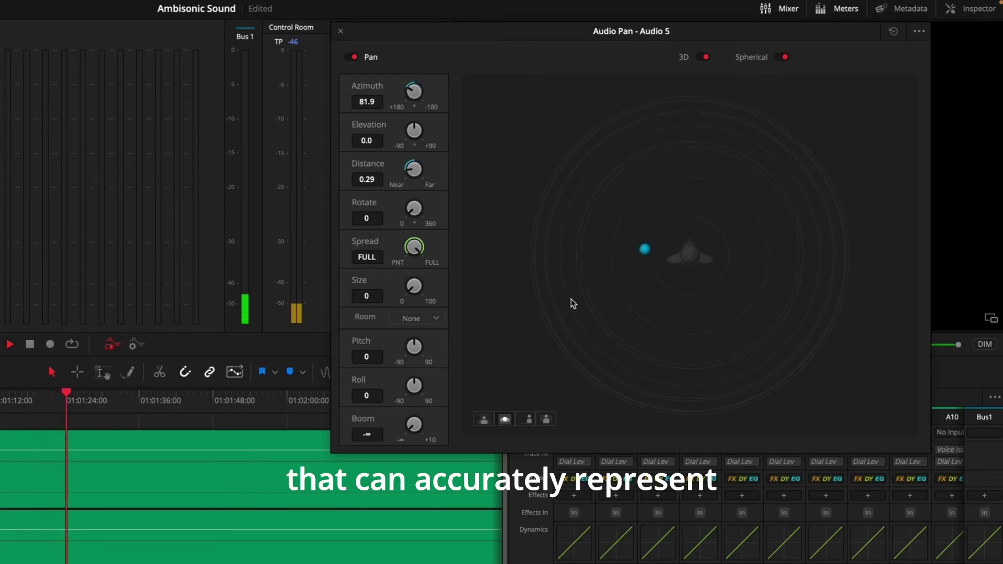
click(529, 420)
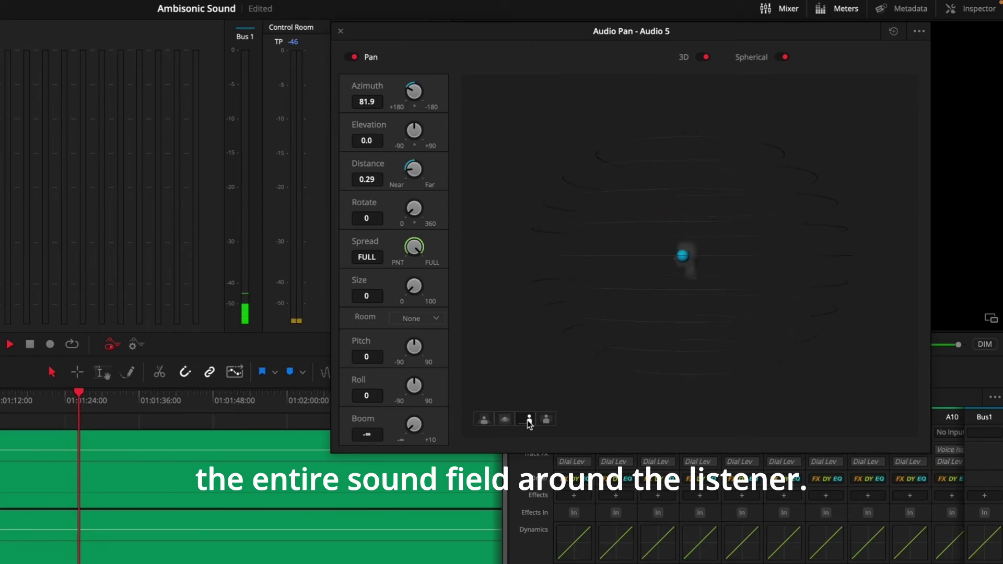
drag(683, 255, 757, 324)
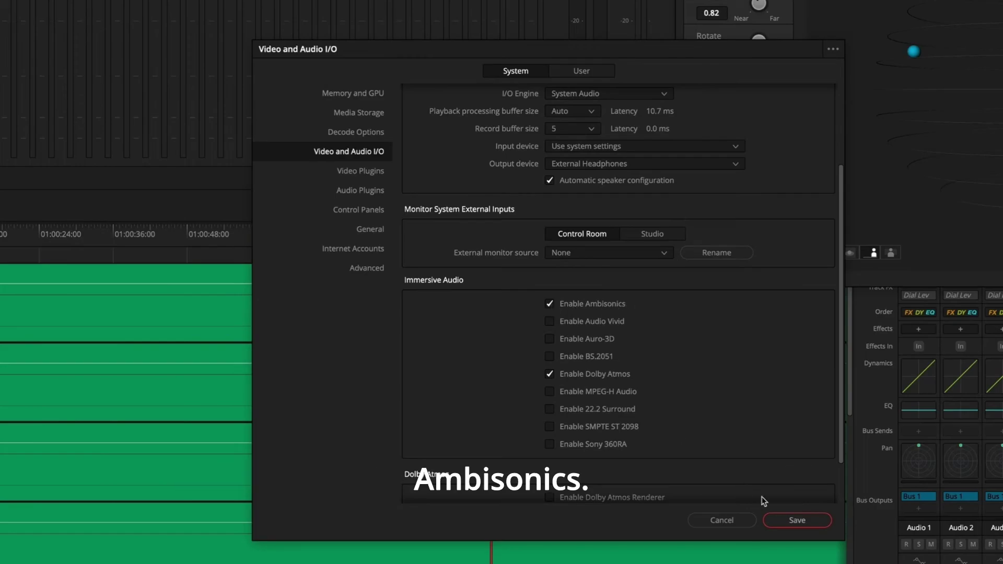
Save the preferences with Ambisonics enabled and switch to the Immersive Sound Design timeline.
click(792, 520)
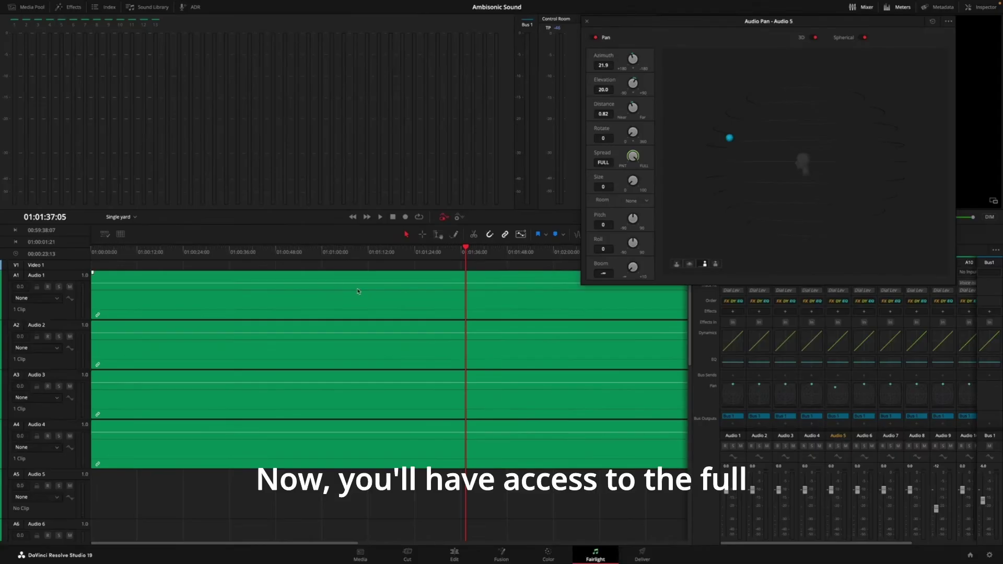
click(137, 216)
click(148, 255)
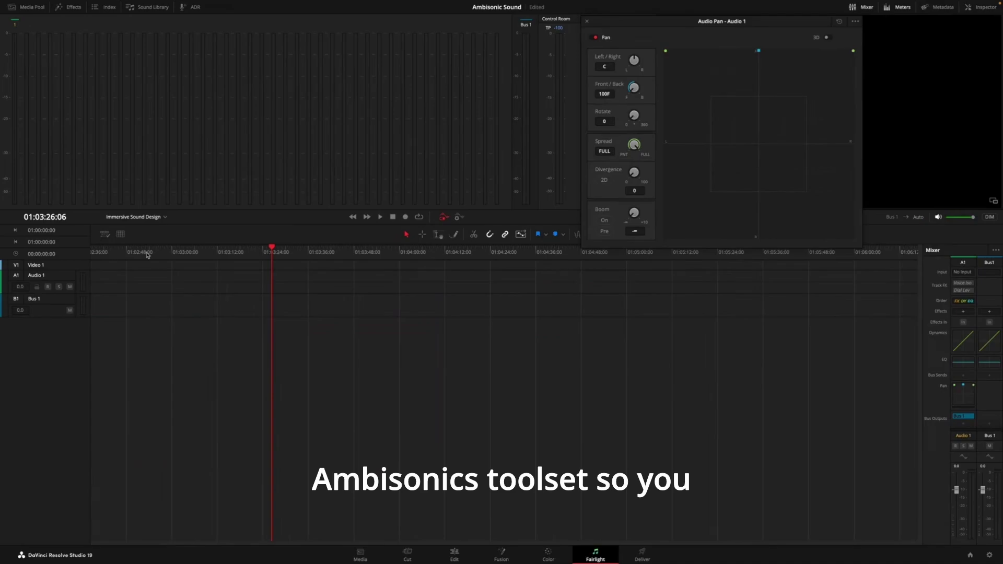
Add an Ambisonics 1st order track from the Audio 1 track header menu.
right_click(88, 275)
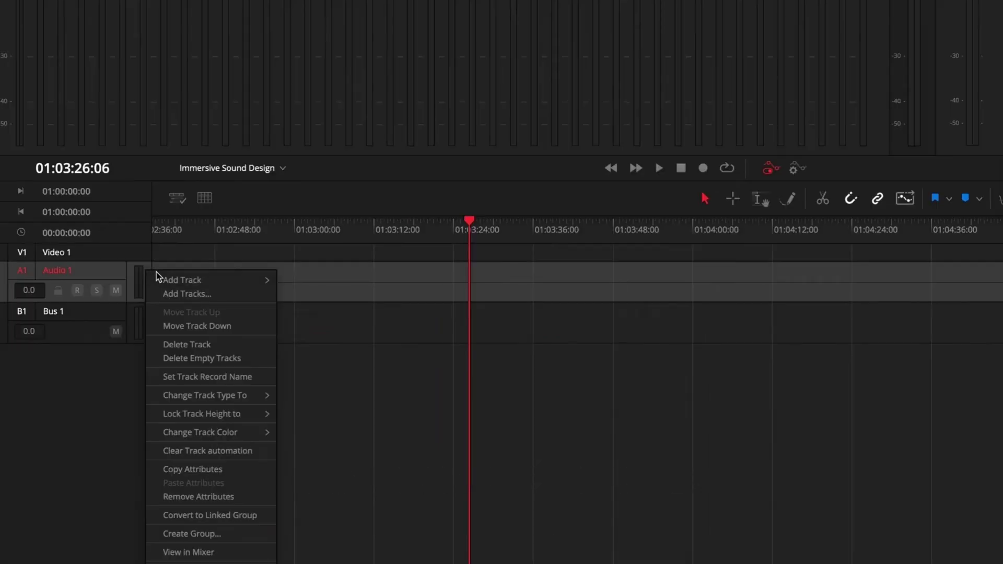
mouse_move(178, 285)
mouse_move(338, 358)
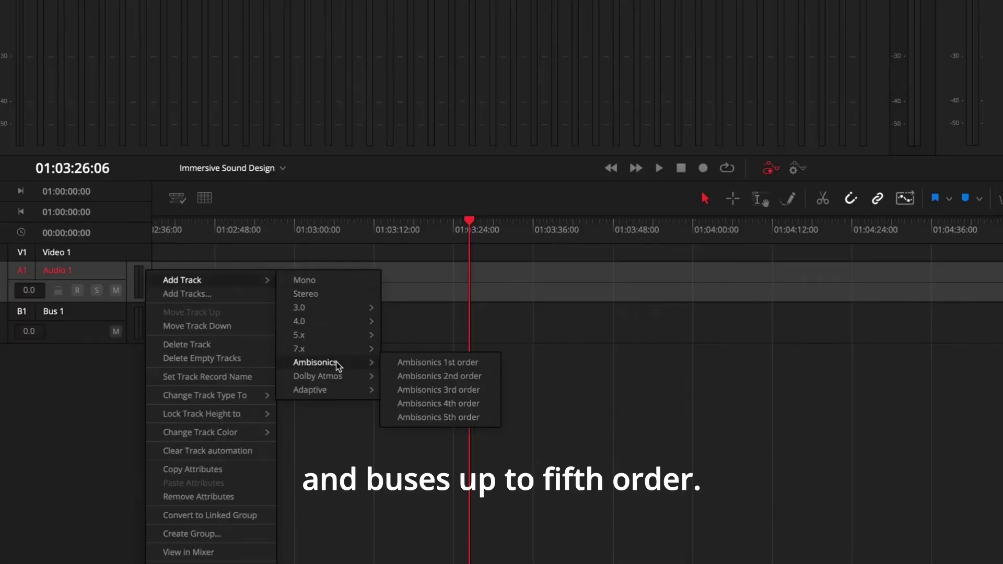
click(399, 365)
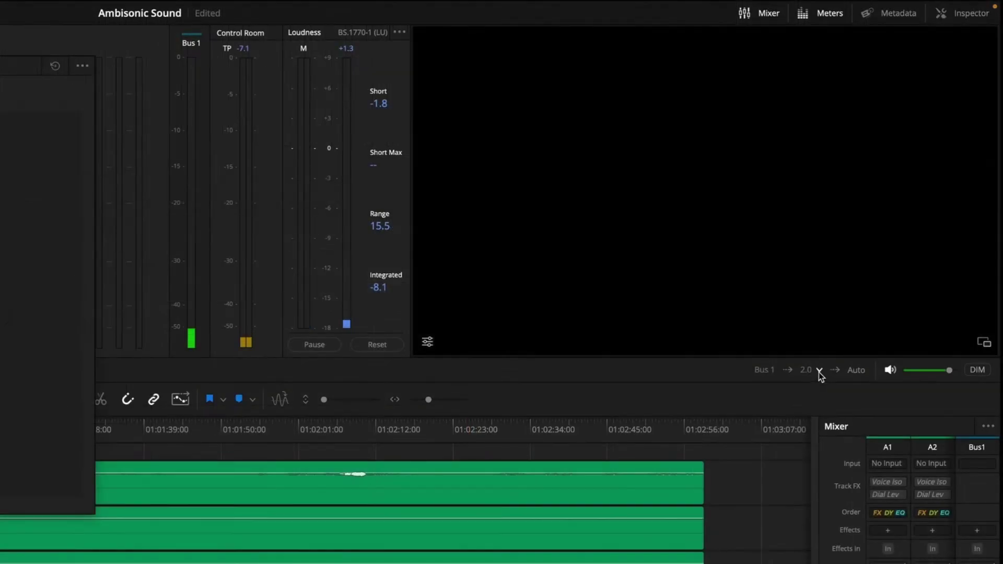
Set the monitoring format to Binaural and play back the timeline.
click(819, 371)
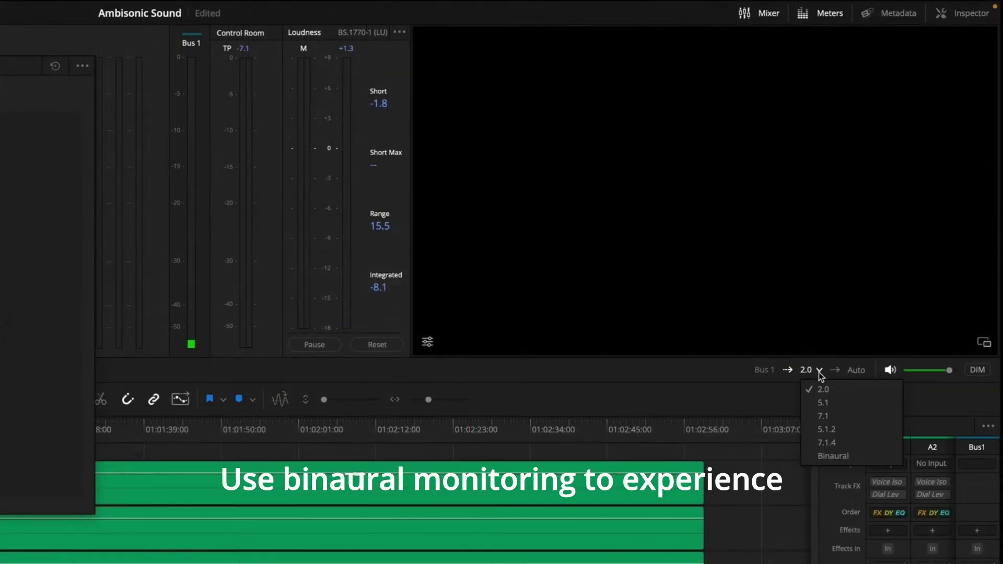
click(807, 453)
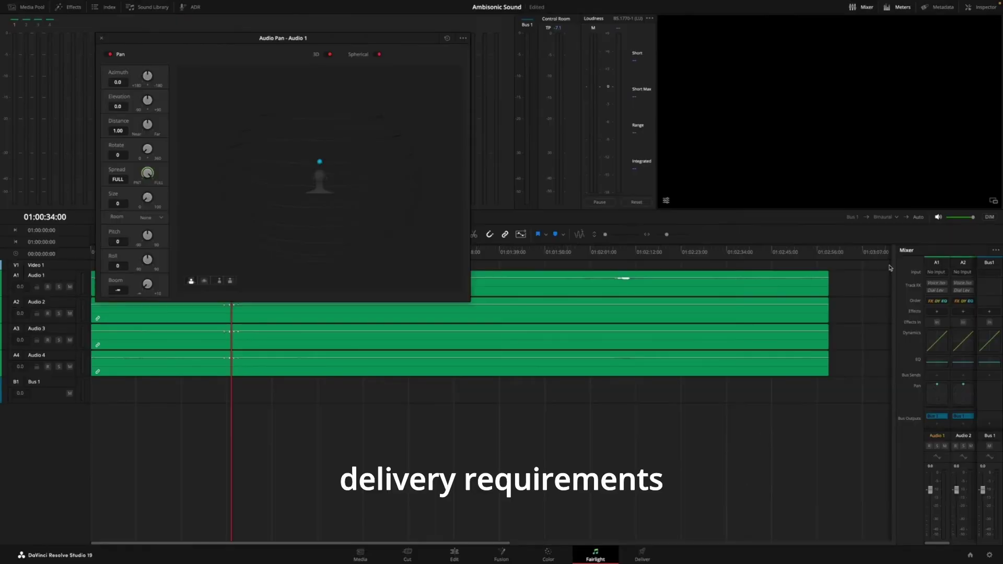
key(space)
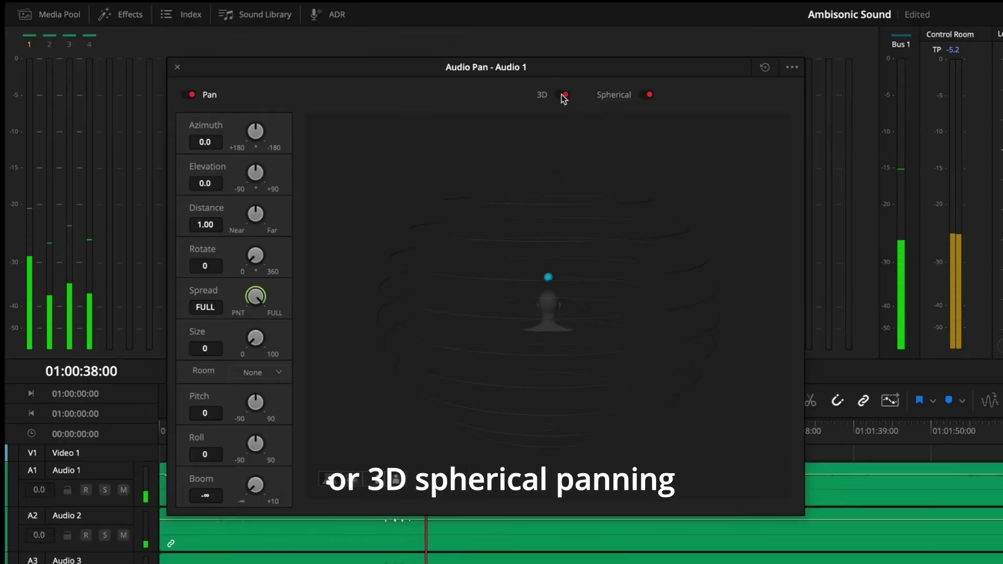
Pan Audio 1 left in 2D, then return to 3D spherical, ending at elevation 17.2, distance 0.30.
click(330, 54)
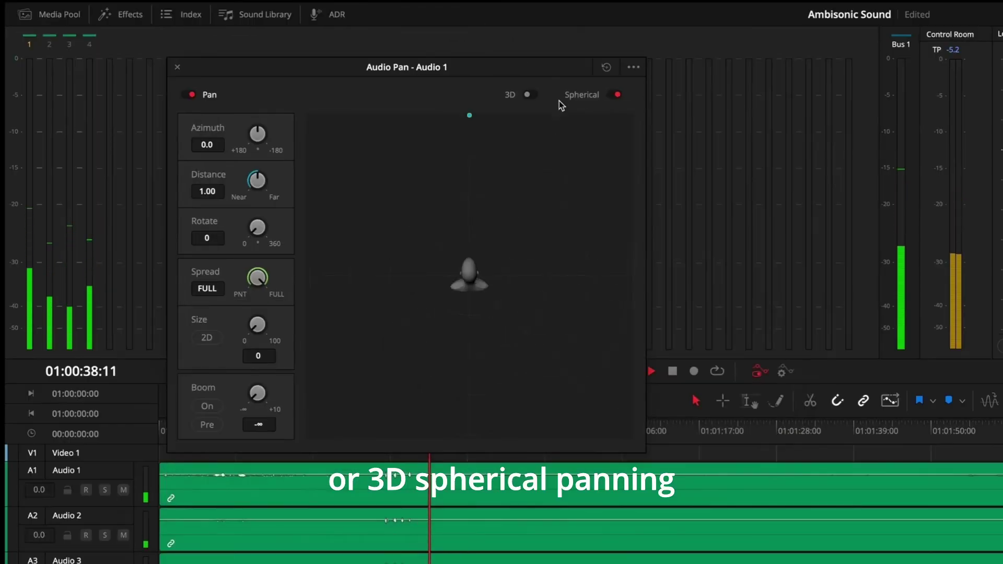
drag(469, 116, 372, 271)
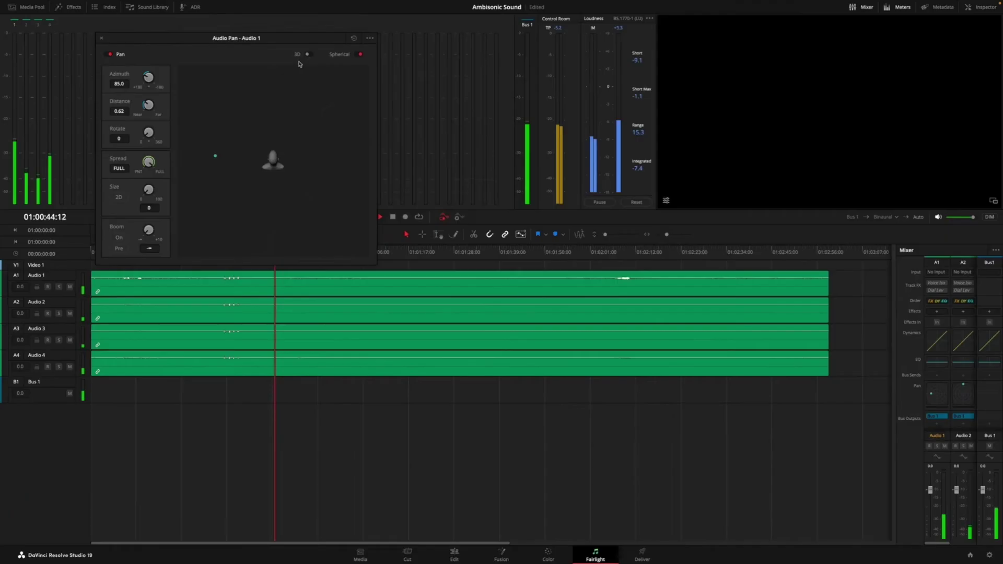
click(306, 55)
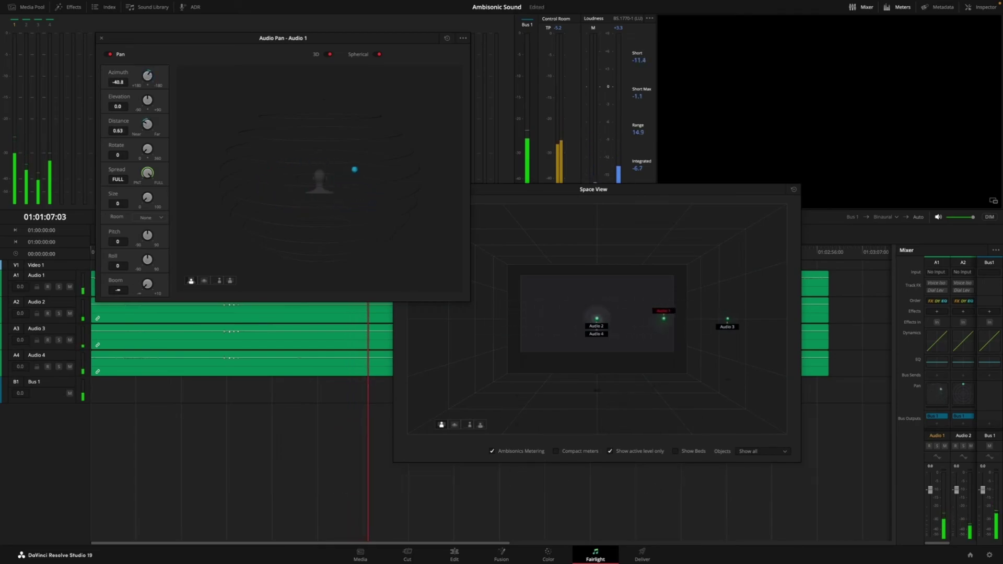
Close Space View, then show the Ambisonics Power Map and Show Torso headtracking display in the viewer.
click(399, 190)
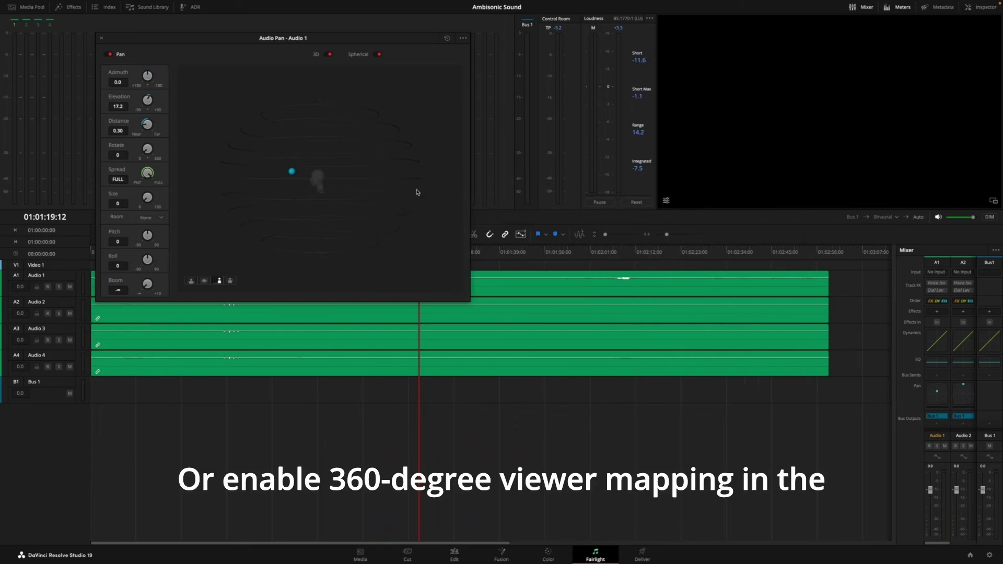
click(663, 200)
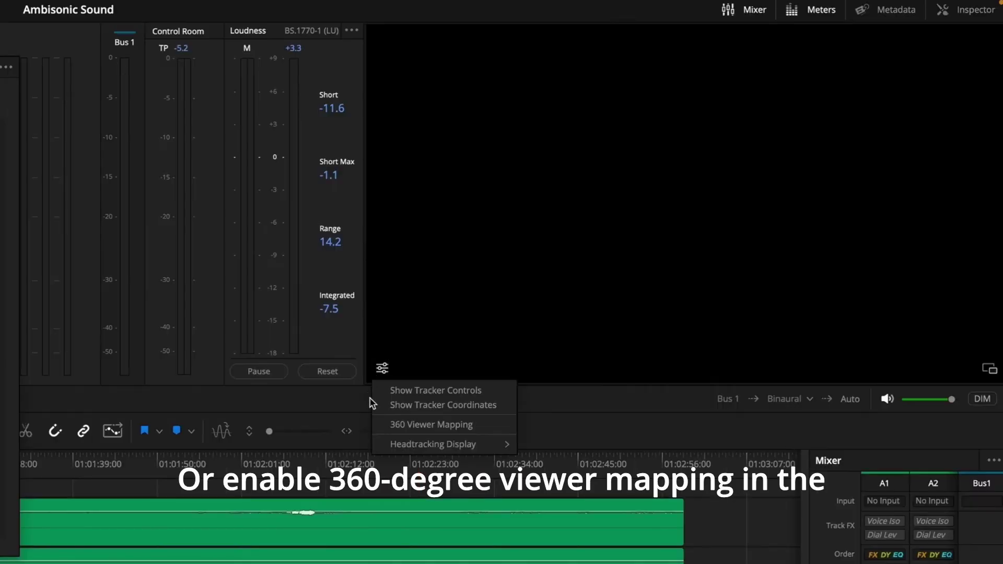
mouse_move(468, 448)
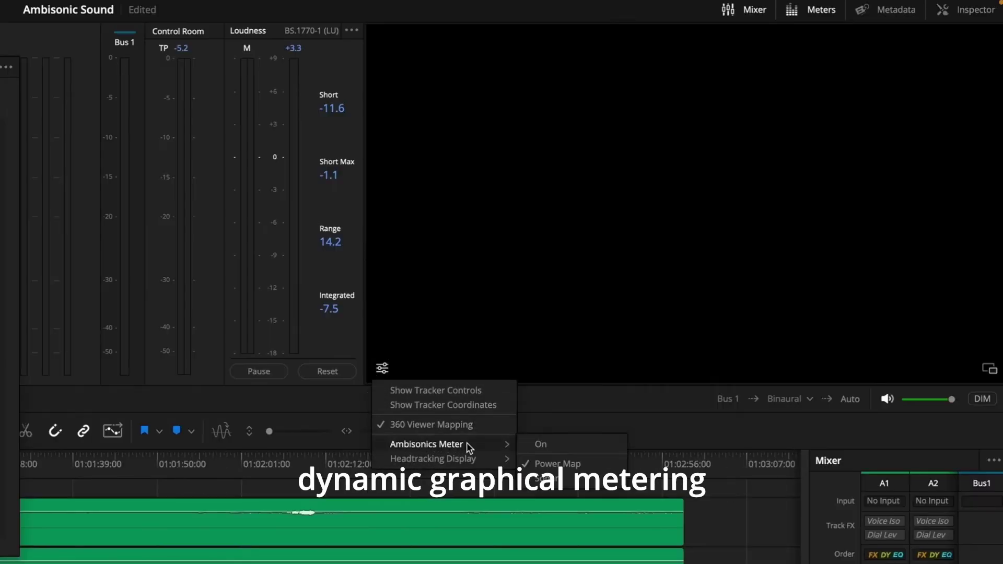
click(543, 447)
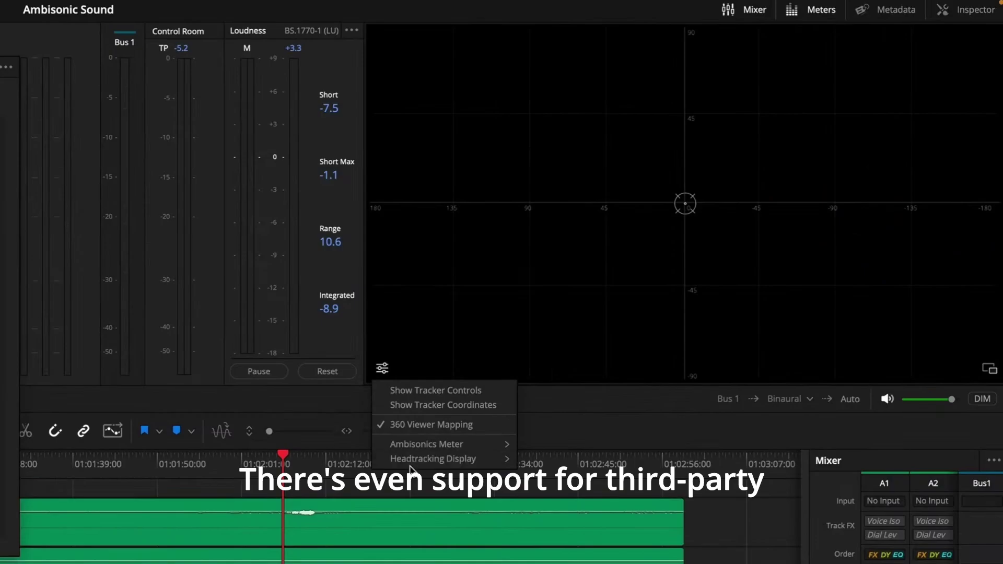
mouse_move(419, 462)
click(558, 472)
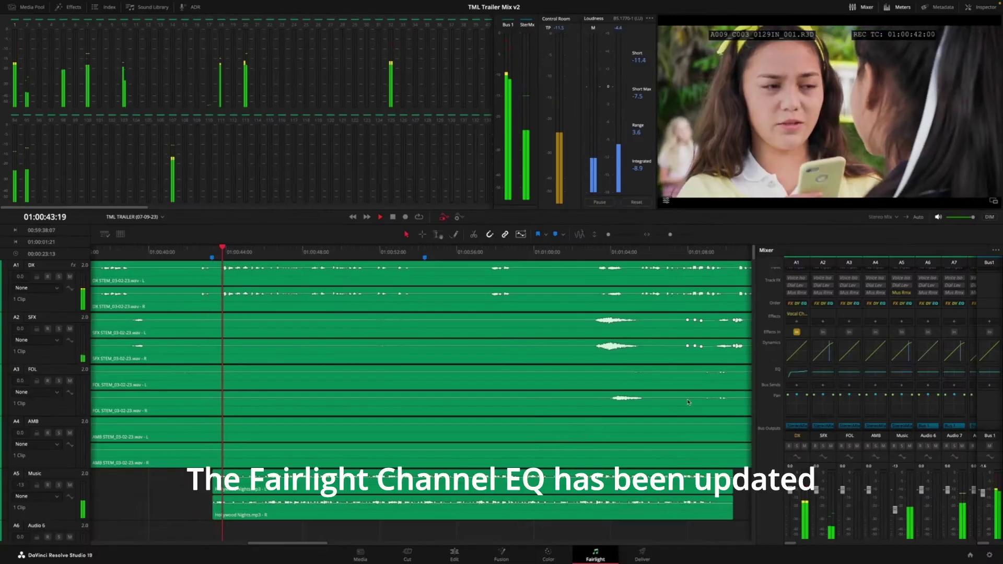
Set the DX EQ Band 1 high-pass slope to 12 and lower its cutoff frequency.
double_click(798, 371)
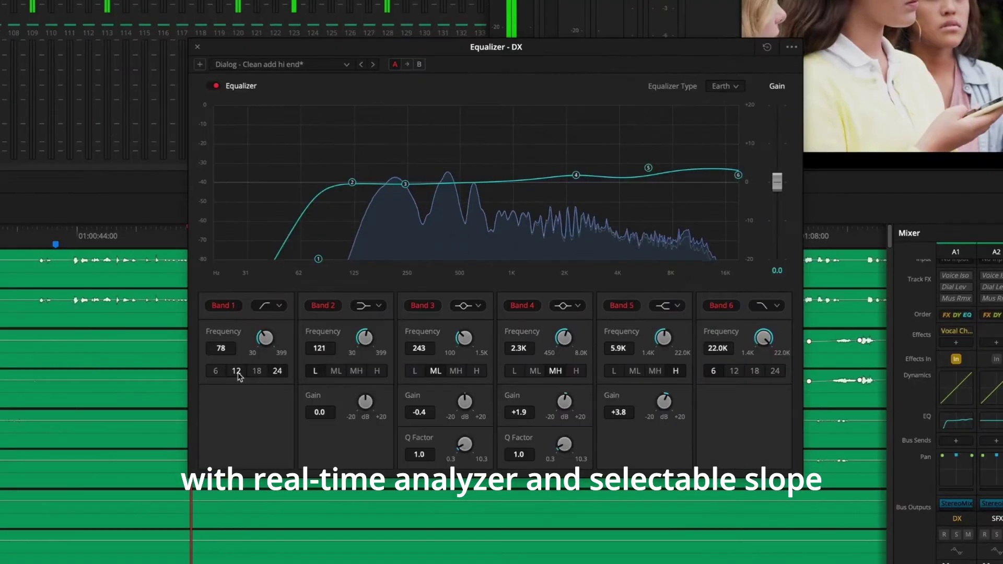
click(329, 340)
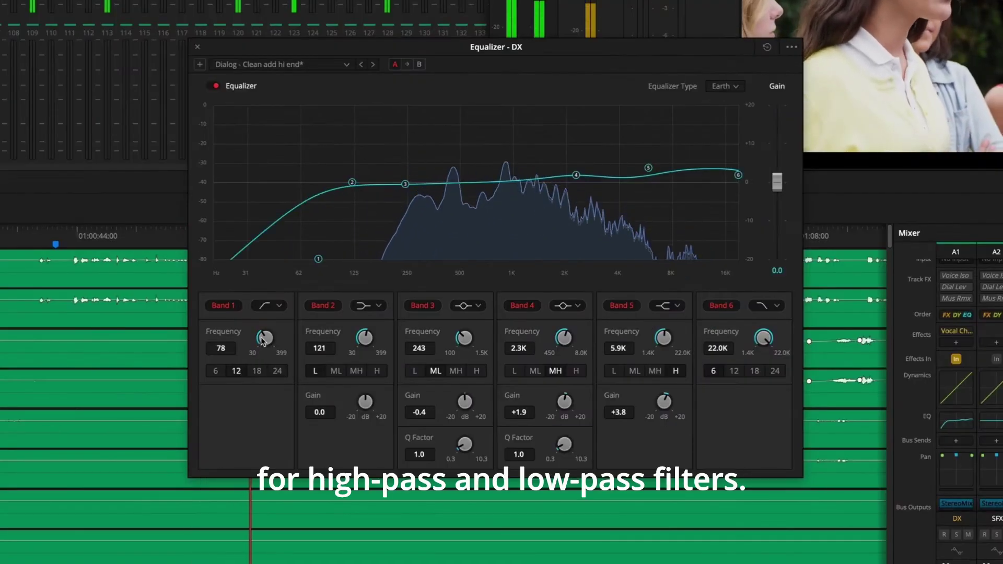
drag(264, 338, 251, 347)
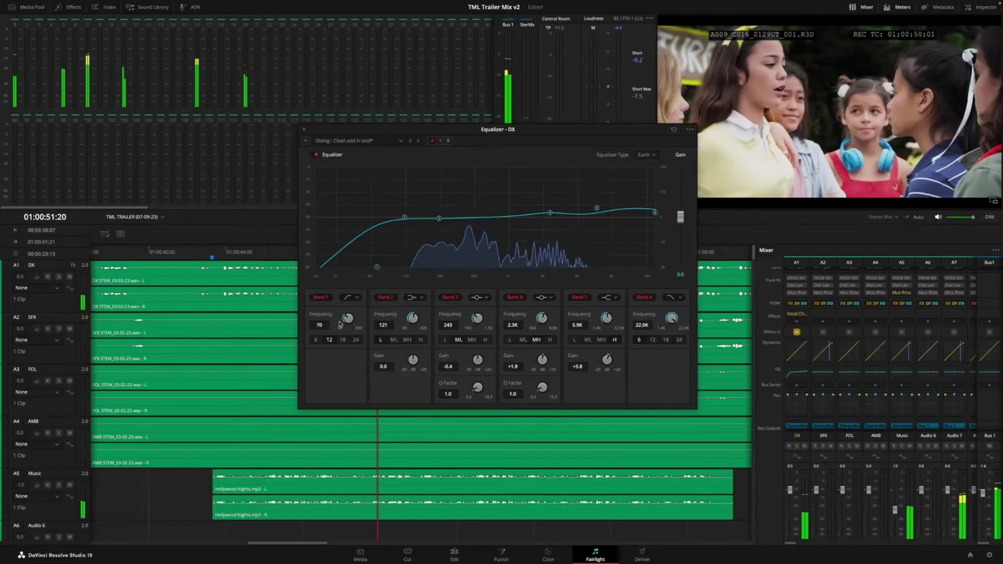
click(304, 130)
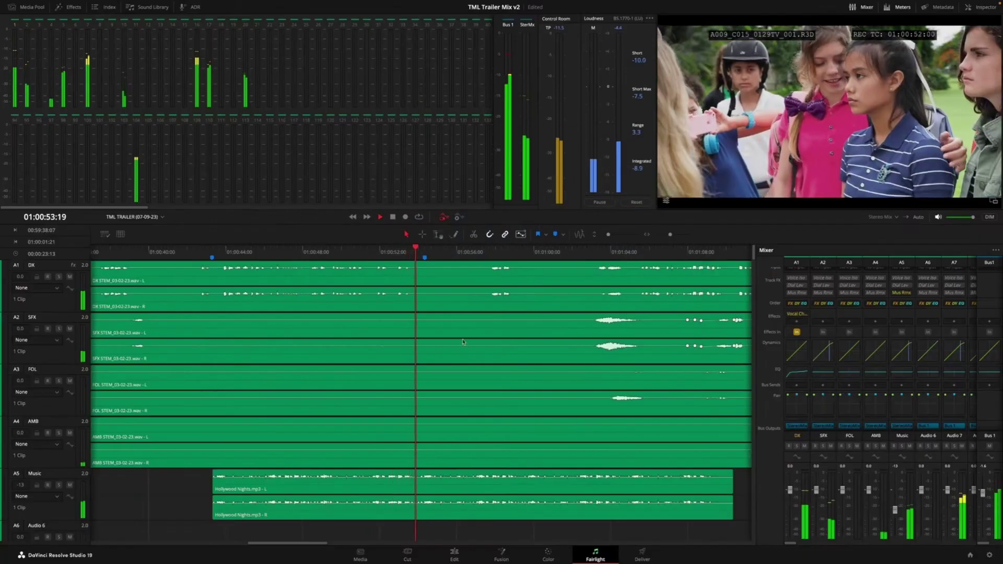
Turn on sidechain for the Music compressor with DX as the source.
double_click(900, 352)
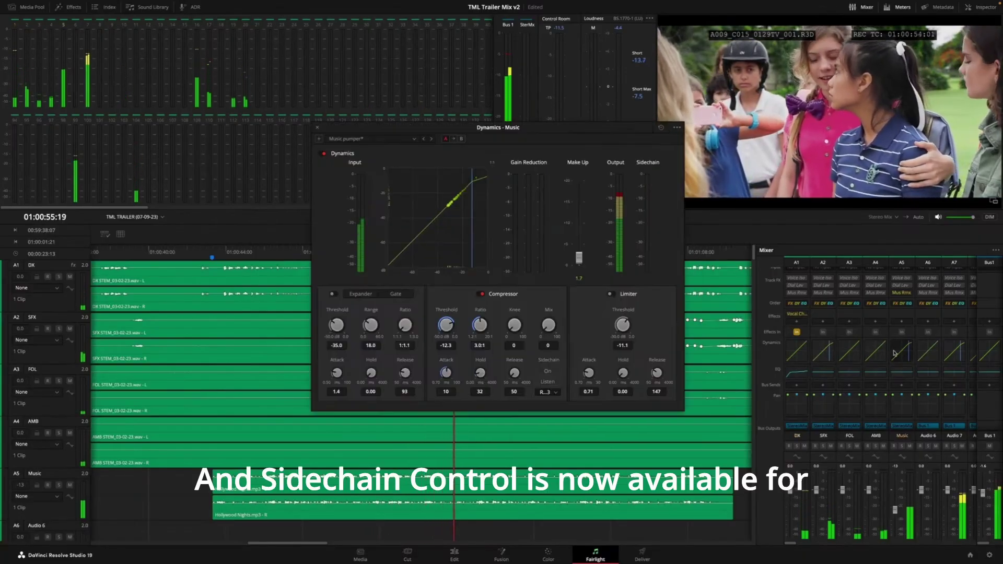
click(548, 372)
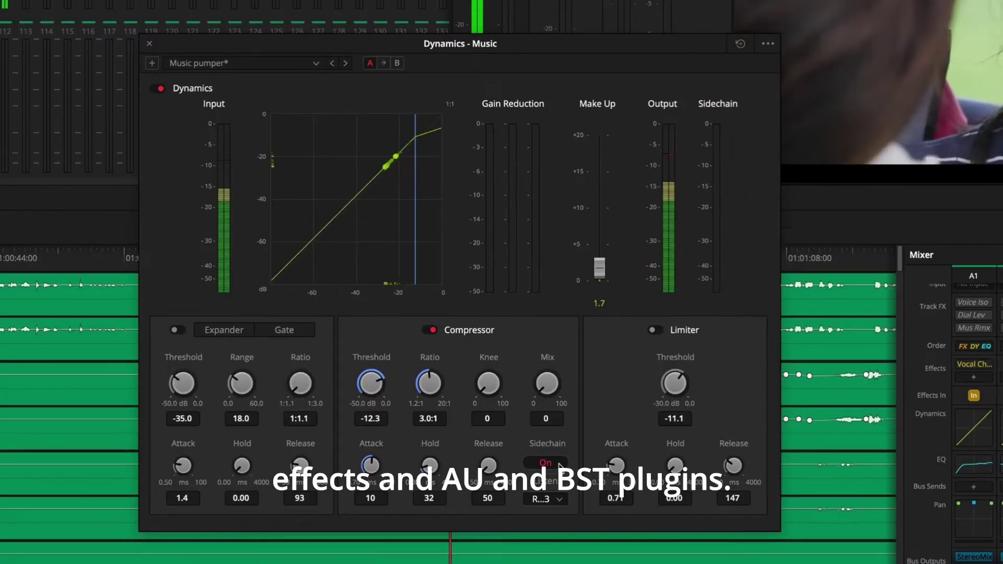
click(561, 500)
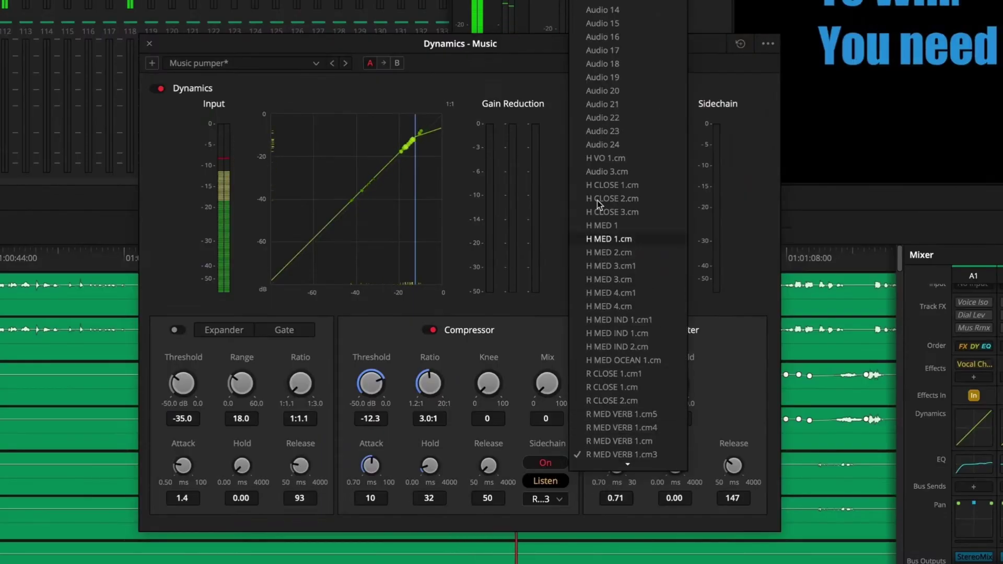
click(604, 9)
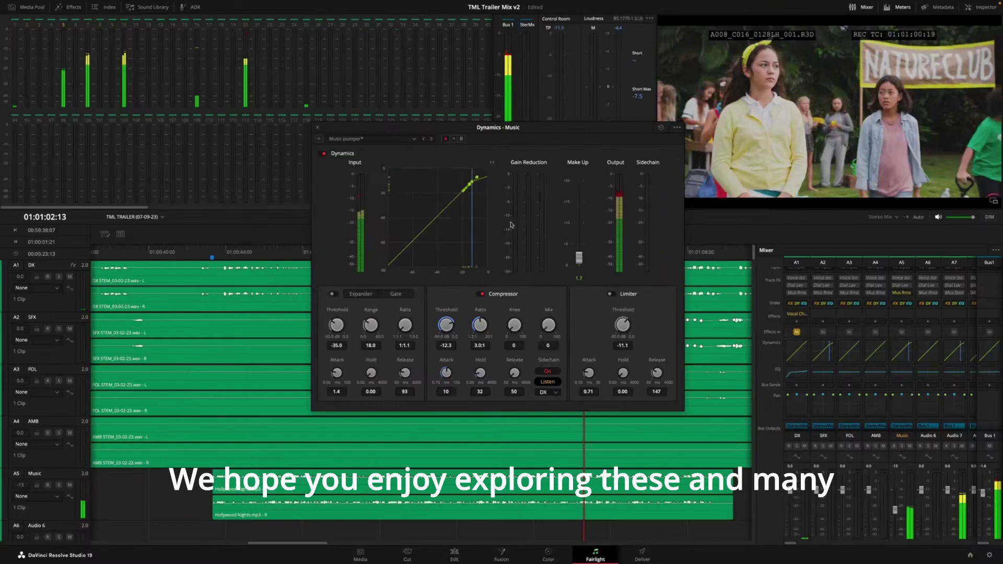